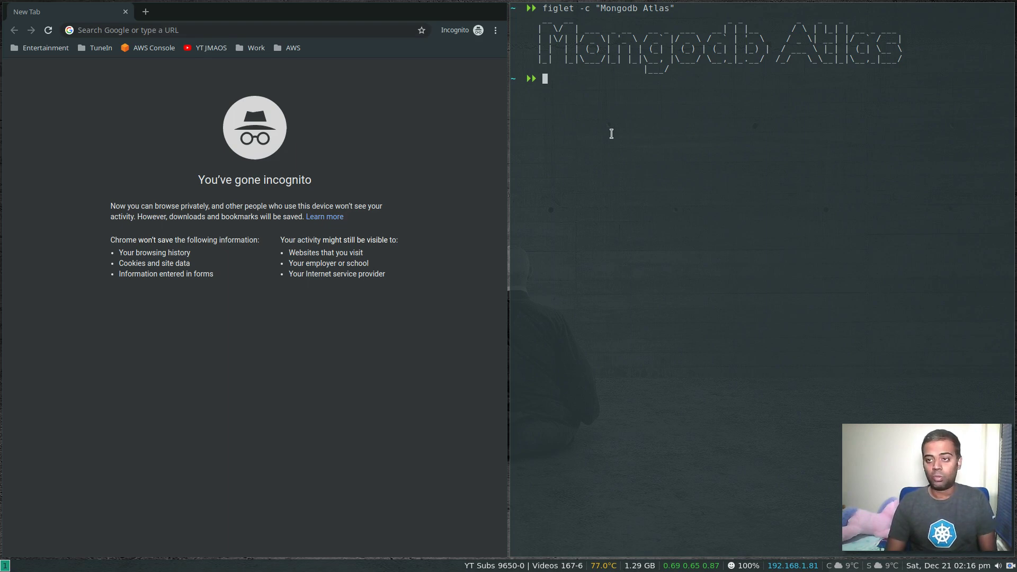
- Close the terminal, search Google for 'mongodb atlas' in Chrome, and open the MongoDB Atlas site
key("ctrl+d")
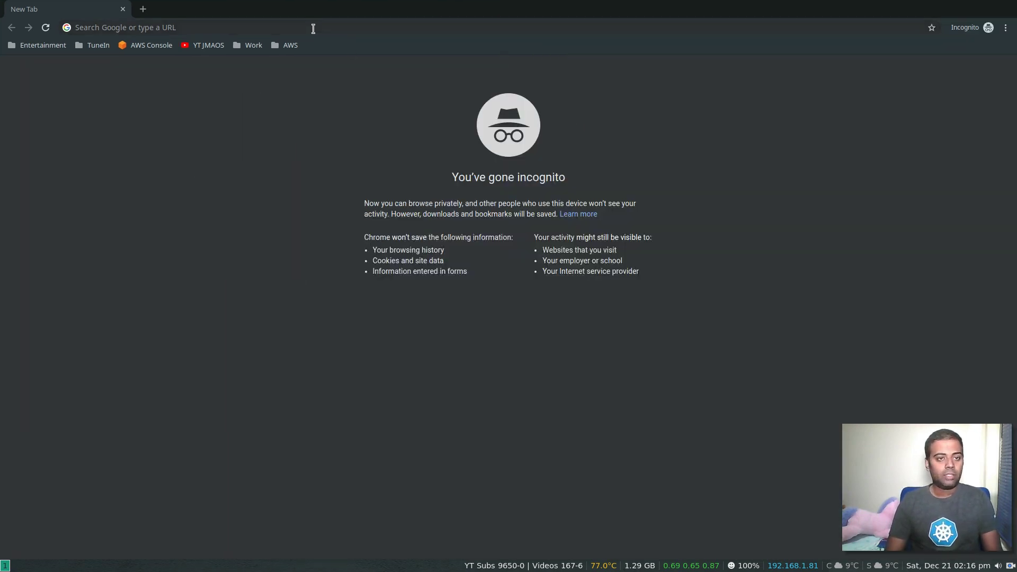
left_click(312, 30)
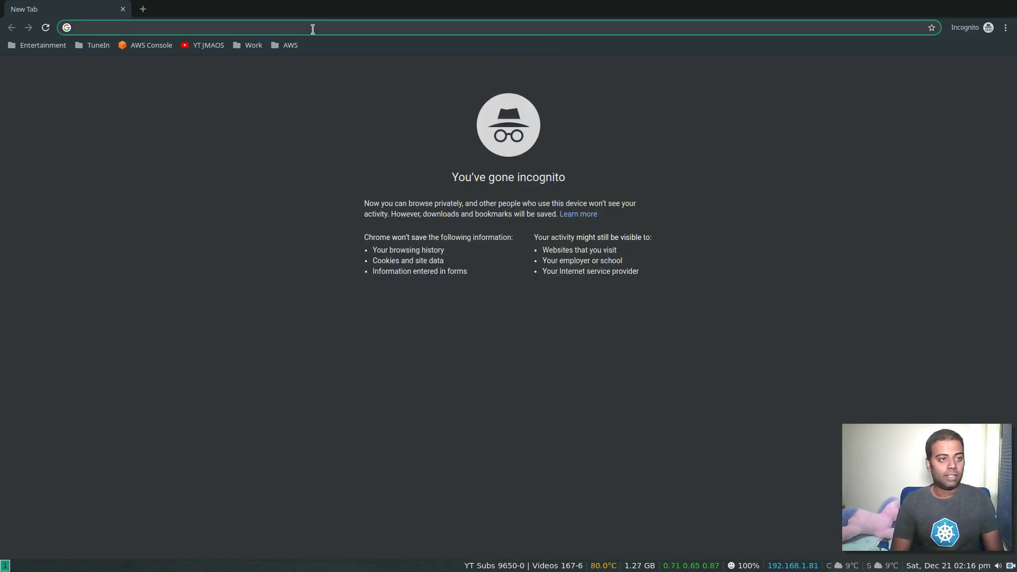
type("mongodb atlas")
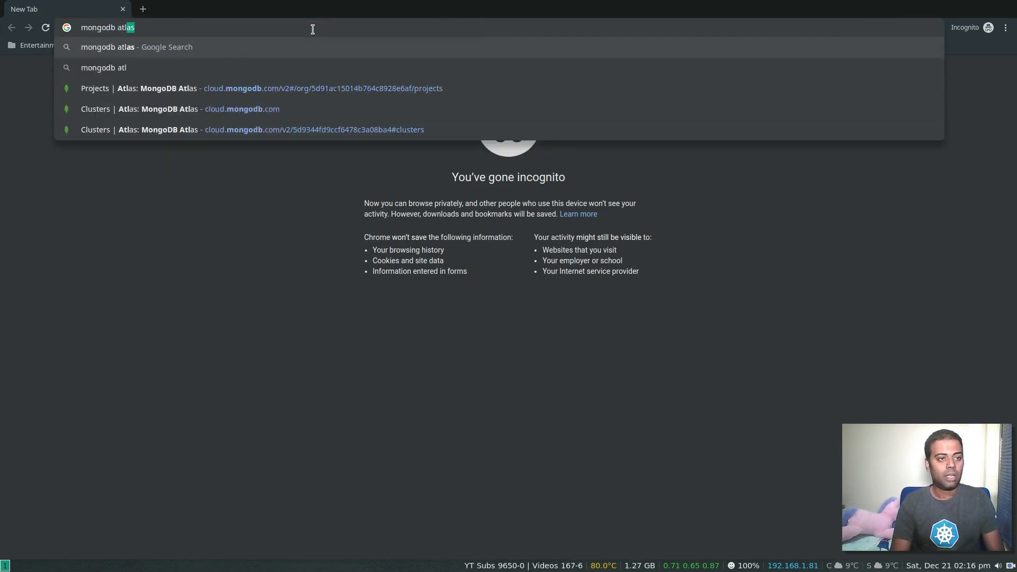
key("Return")
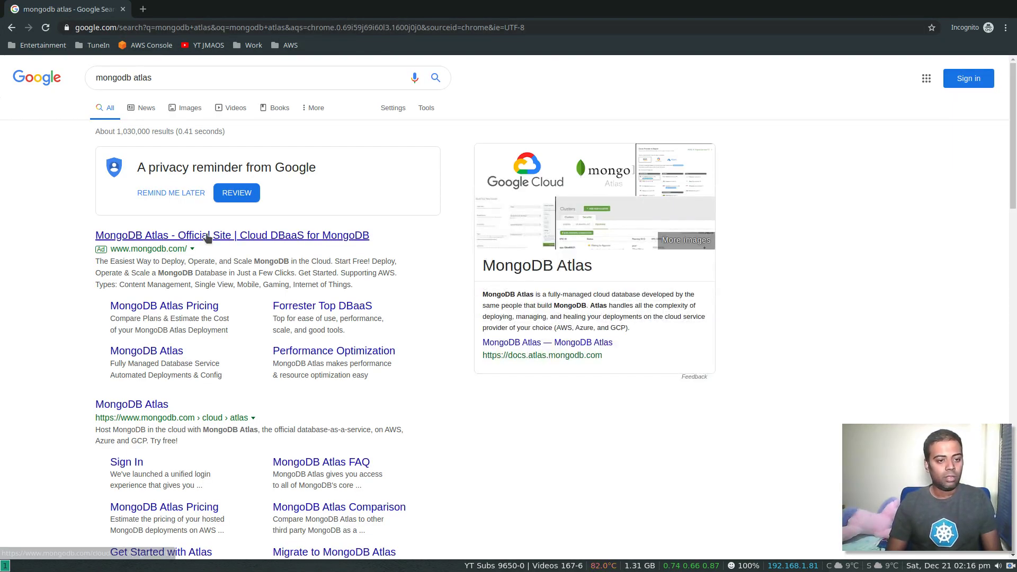
left_click(208, 238)
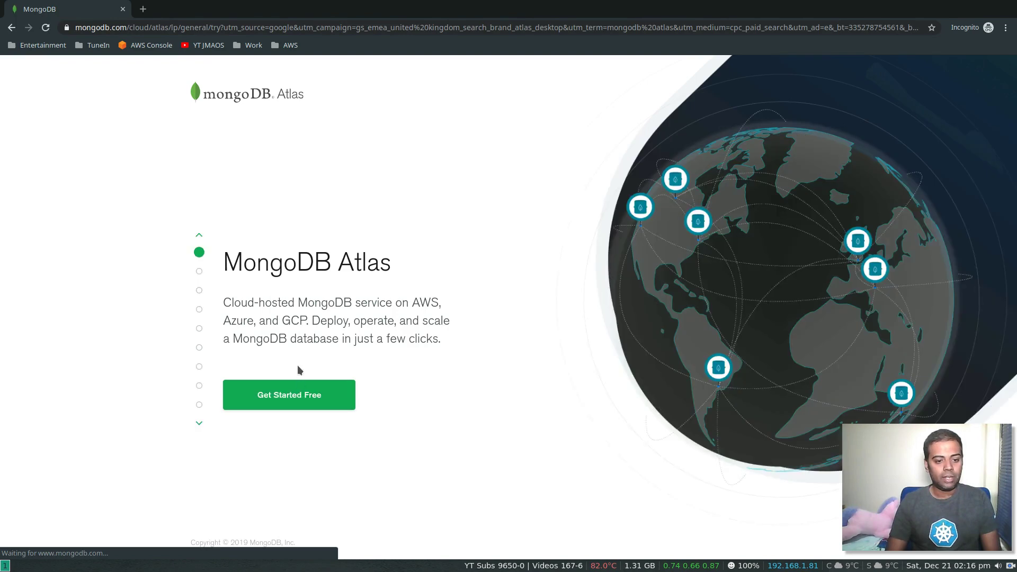
- Open the free sign-up form and enter the work e-mail, first name and last name
left_click(299, 397)
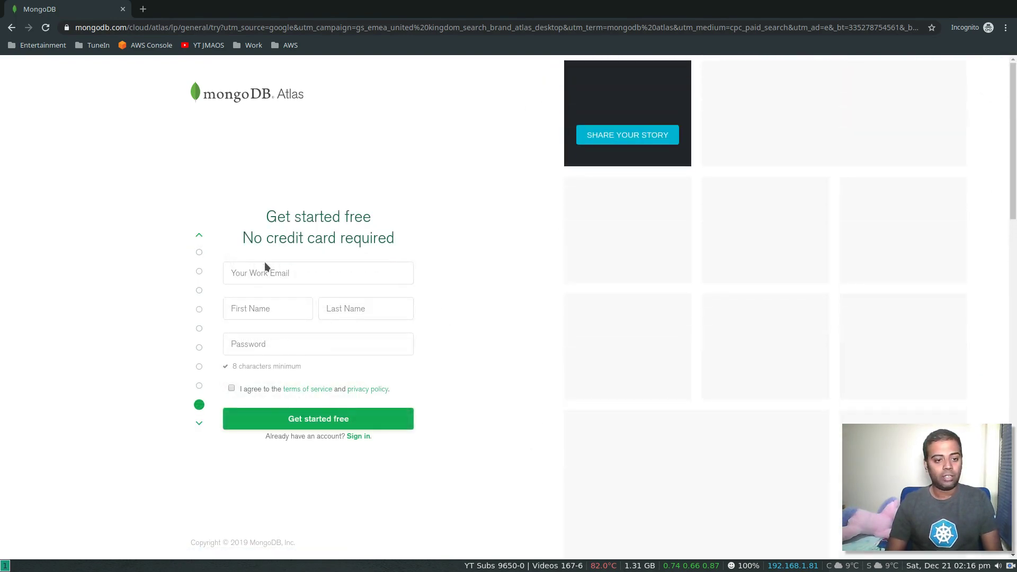
left_click(284, 277)
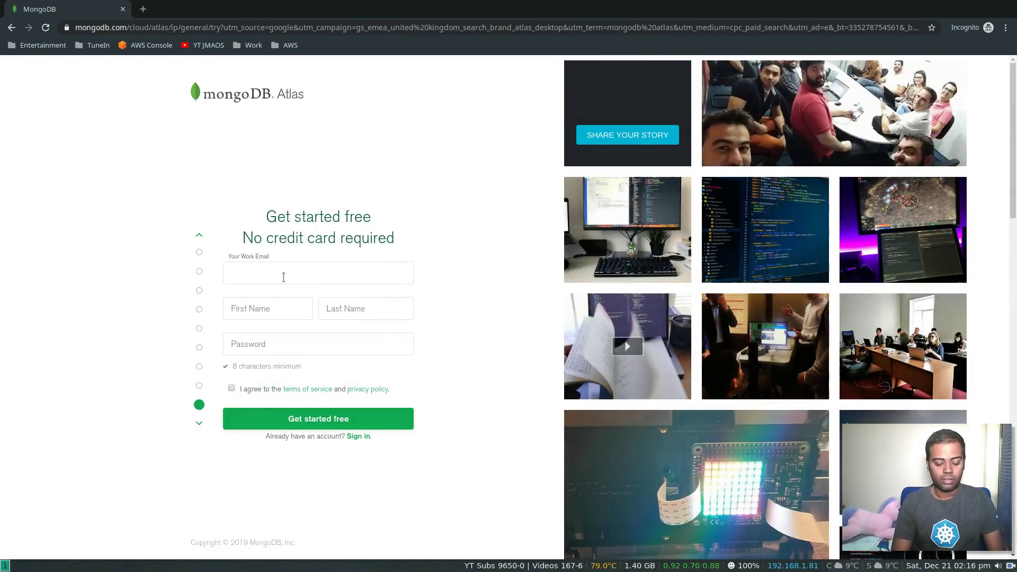
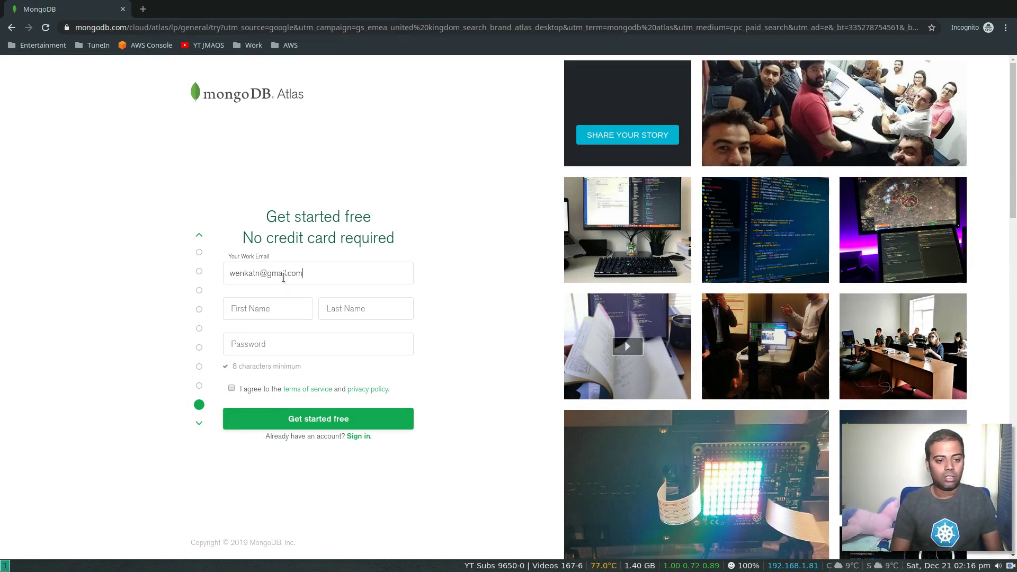
key("Tab")
key("Tab")
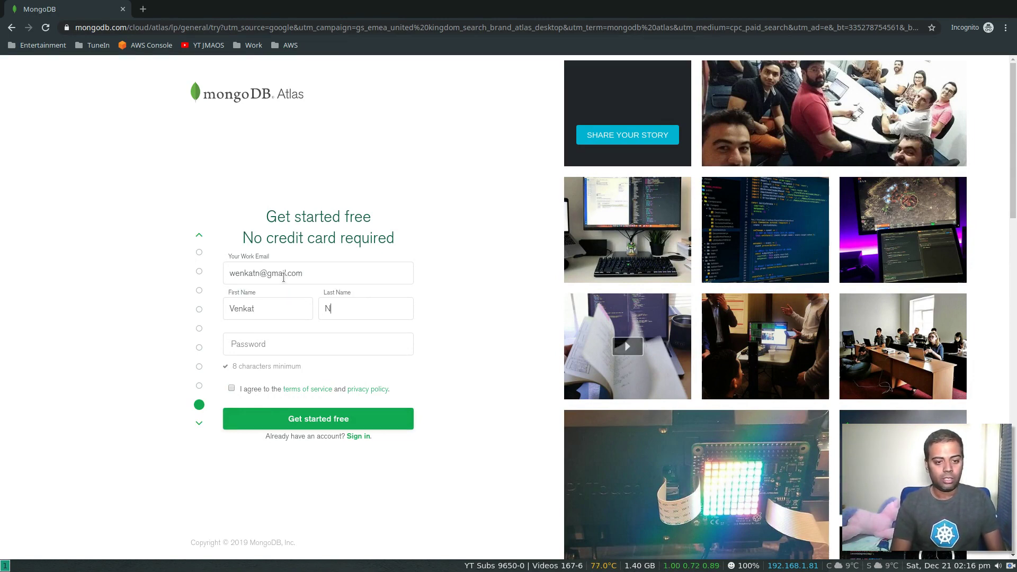
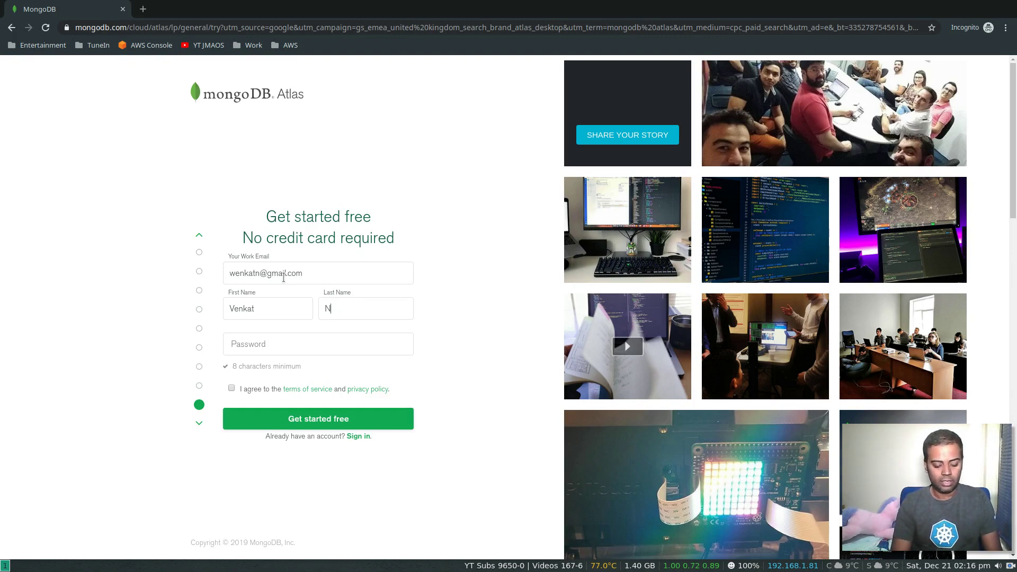
- Enter the account password, accept the terms of service, and submit the sign-up form
key("Tab")
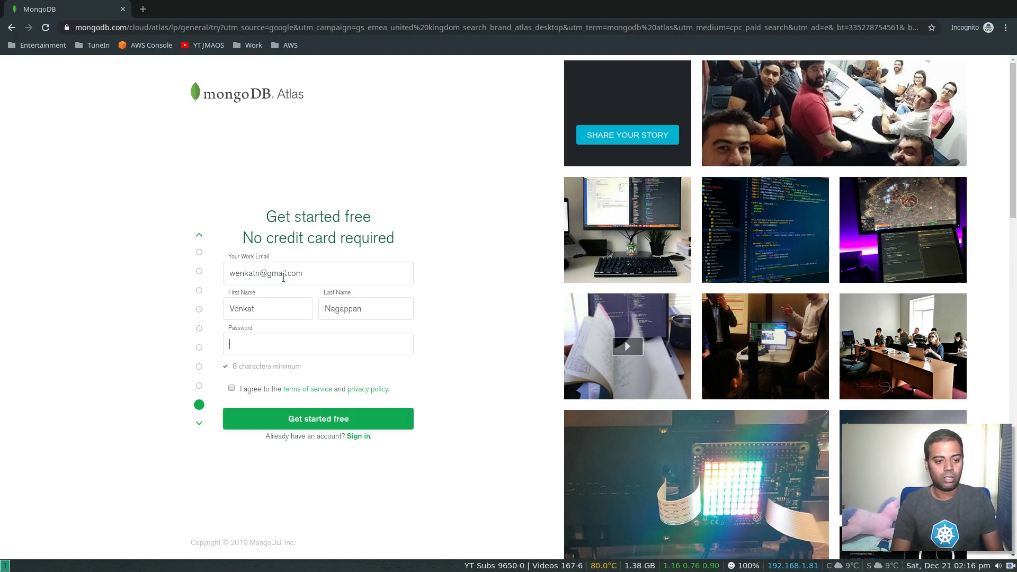
type("•••••••••")
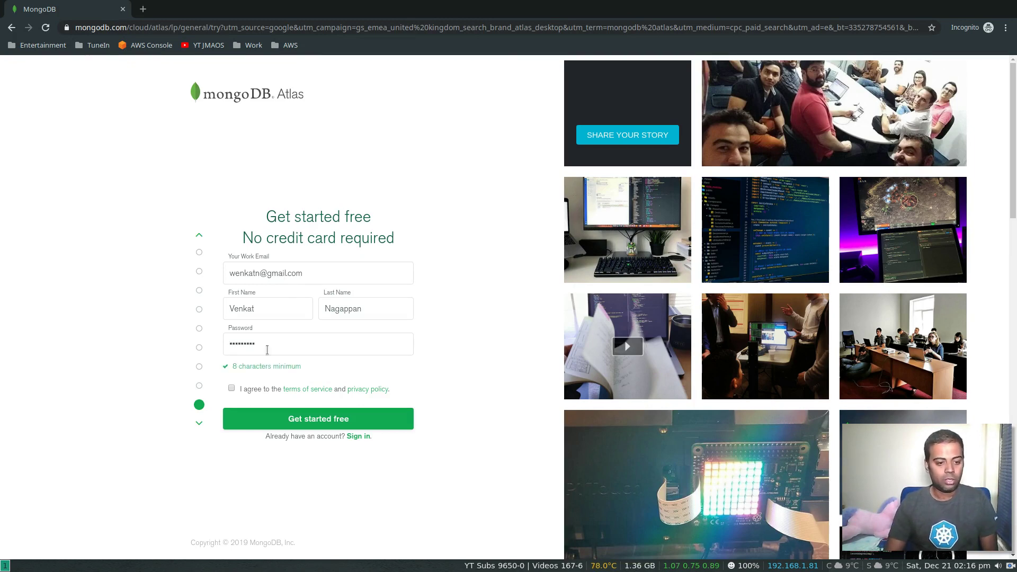
left_click(232, 388)
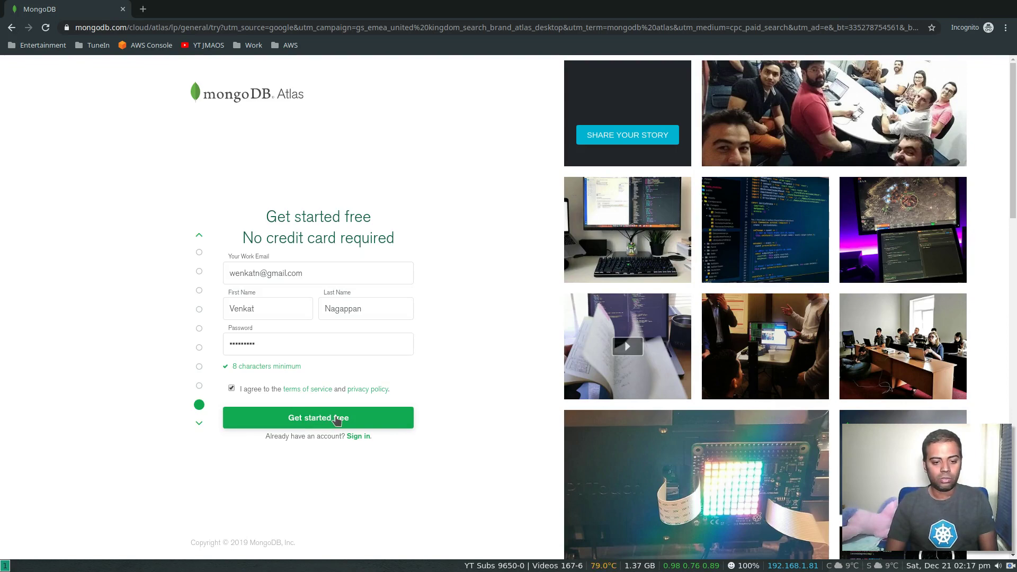
left_click(337, 419)
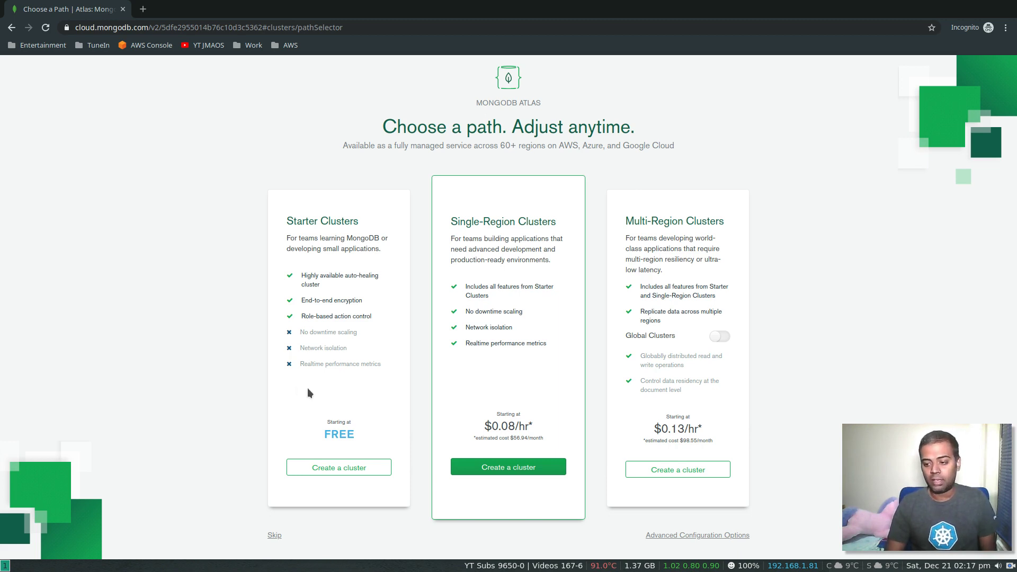
- Create a Starter cluster on AWS in Ireland (eu-west-1), keeping the M0 Sandbox tier
left_click(351, 468)
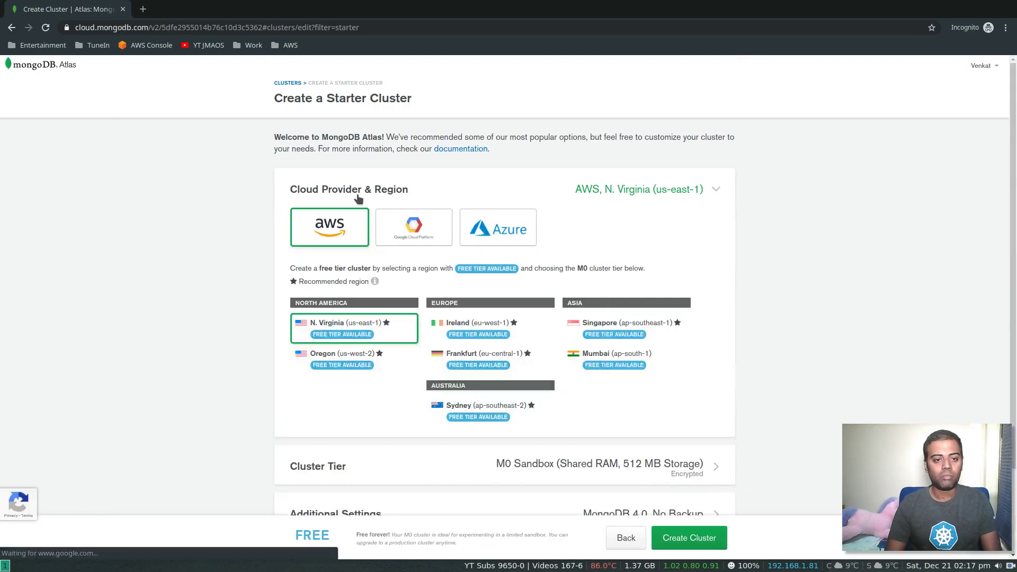
scroll(233, 257, "down", 2)
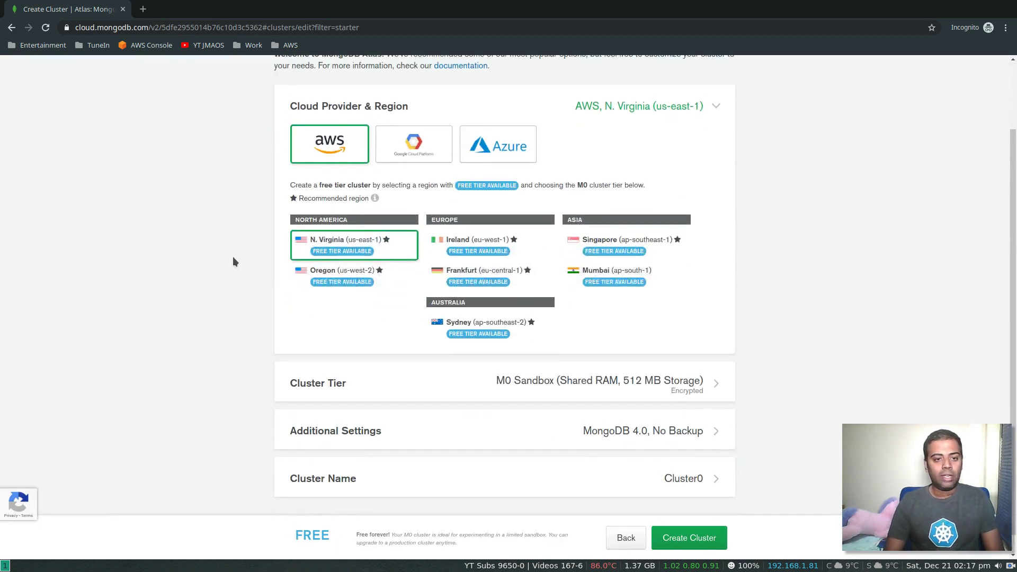
scroll(234, 256, "up", 2)
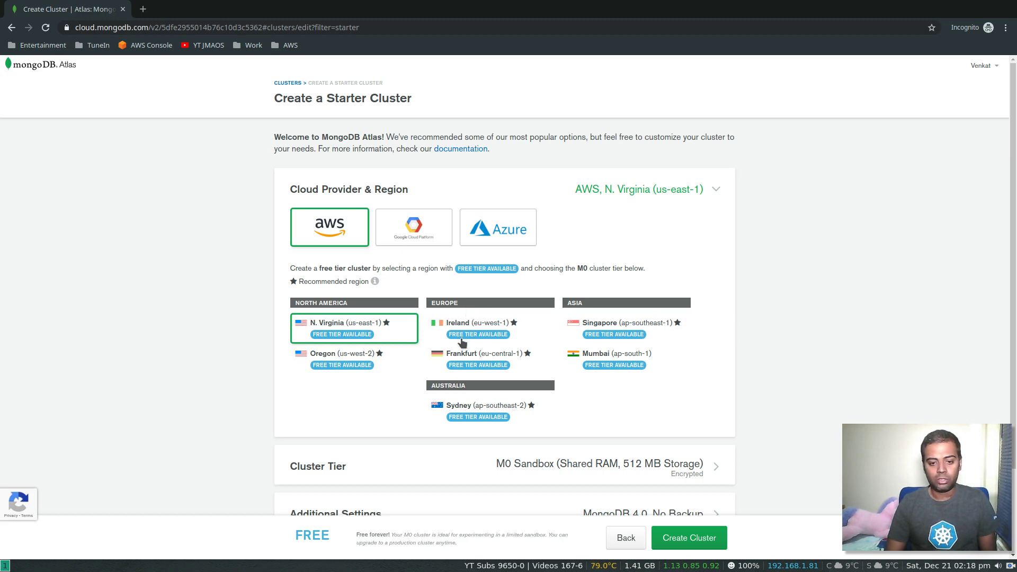
left_click(484, 338)
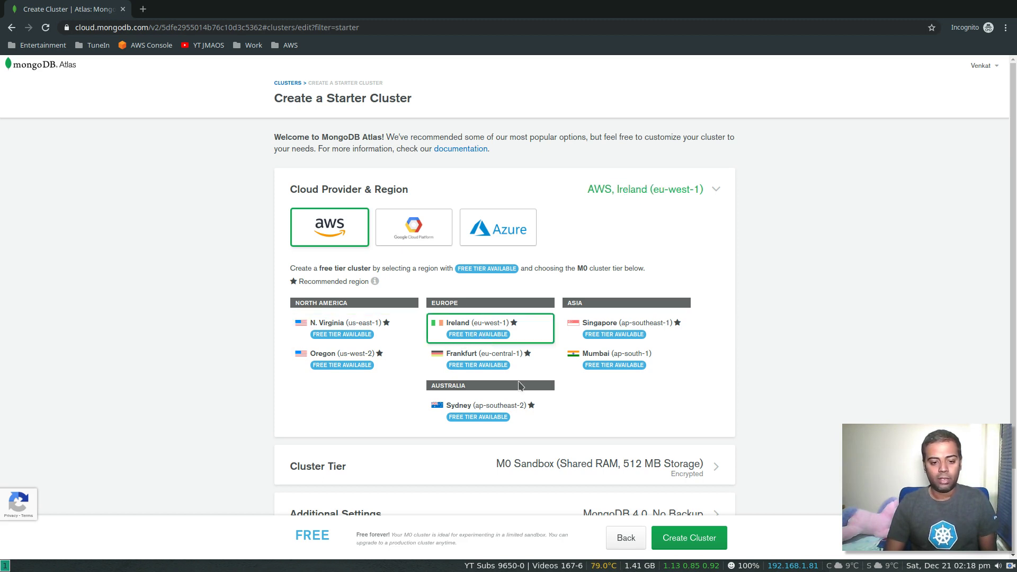
scroll(517, 381, "down", 3)
left_click(524, 366)
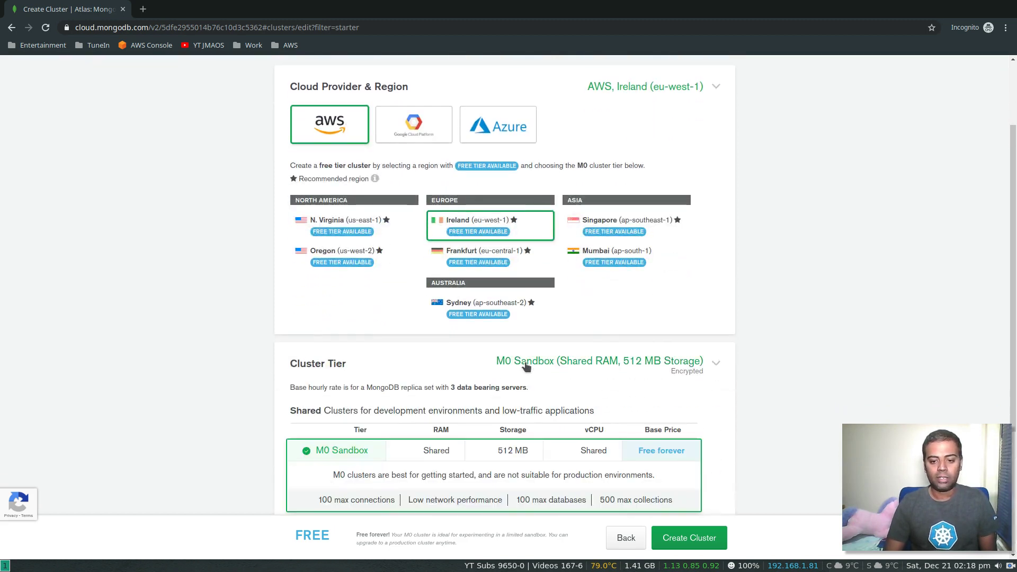
scroll(225, 322, "down", 4)
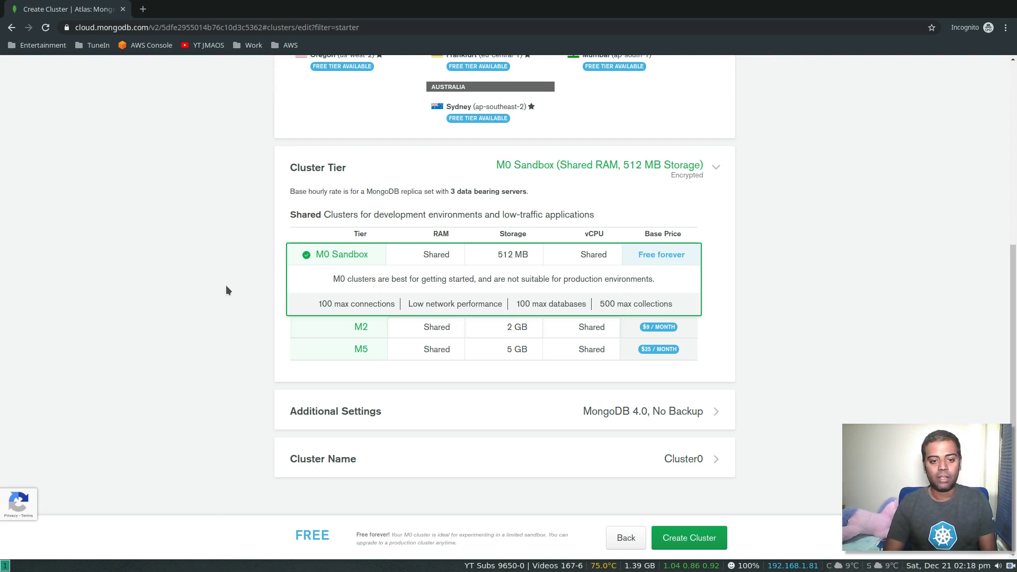
- Keep MongoDB 4.0 without backup, rename Cluster0 to JustMe, and create the cluster
left_click(531, 411)
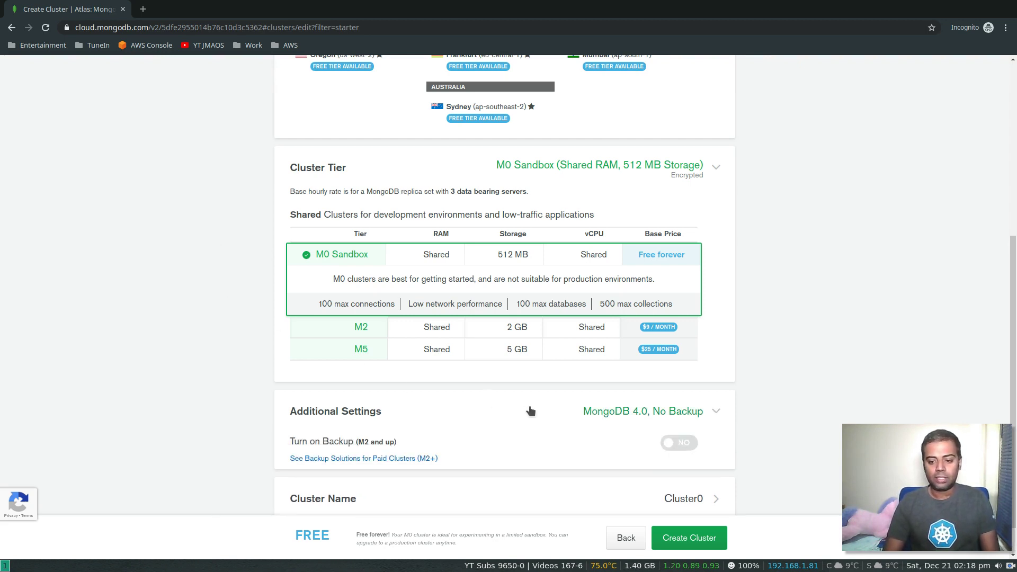
scroll(530, 412, "down", 1)
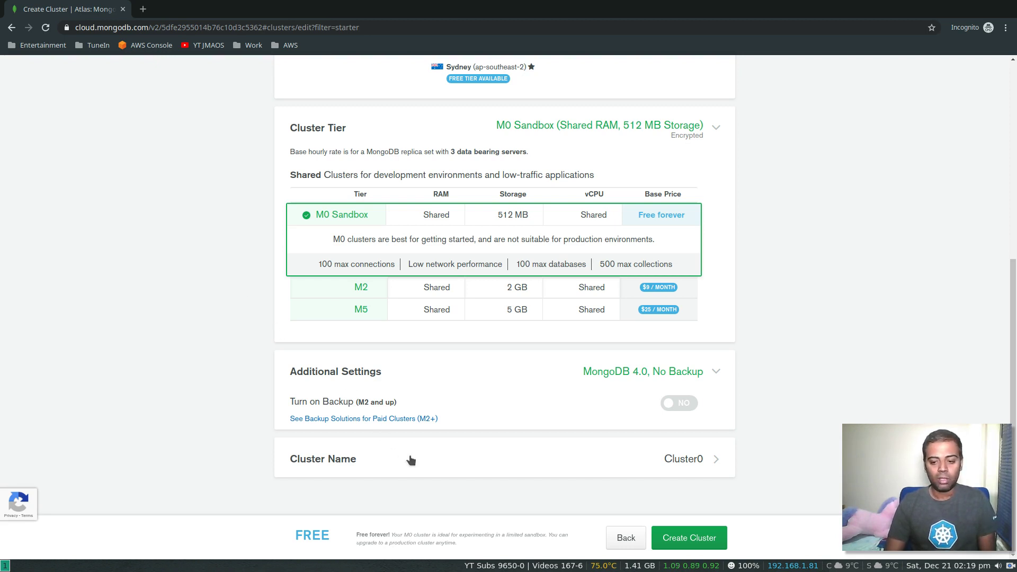
left_click(422, 462)
scroll(500, 478, "down", 2)
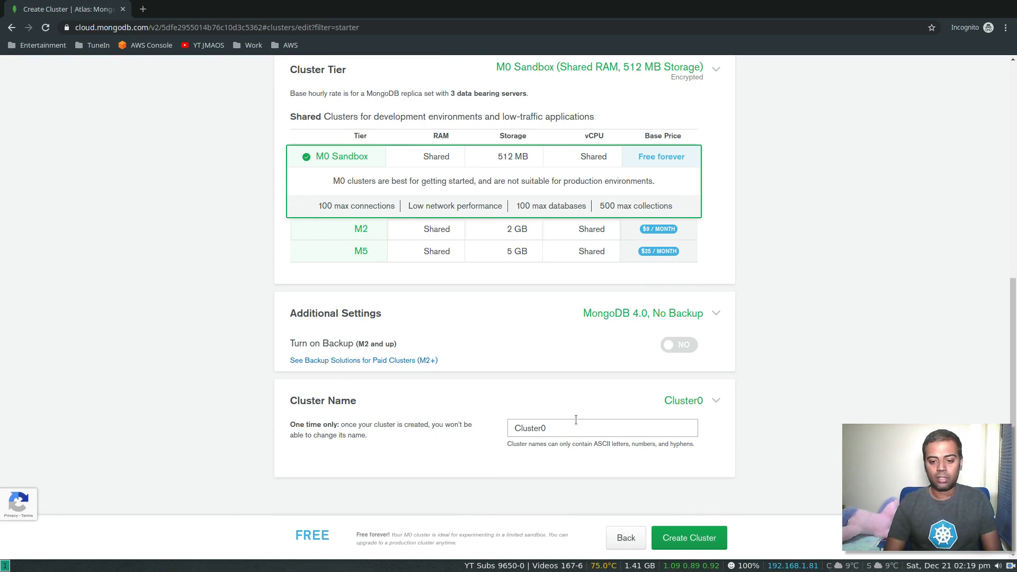
double_click(568, 429)
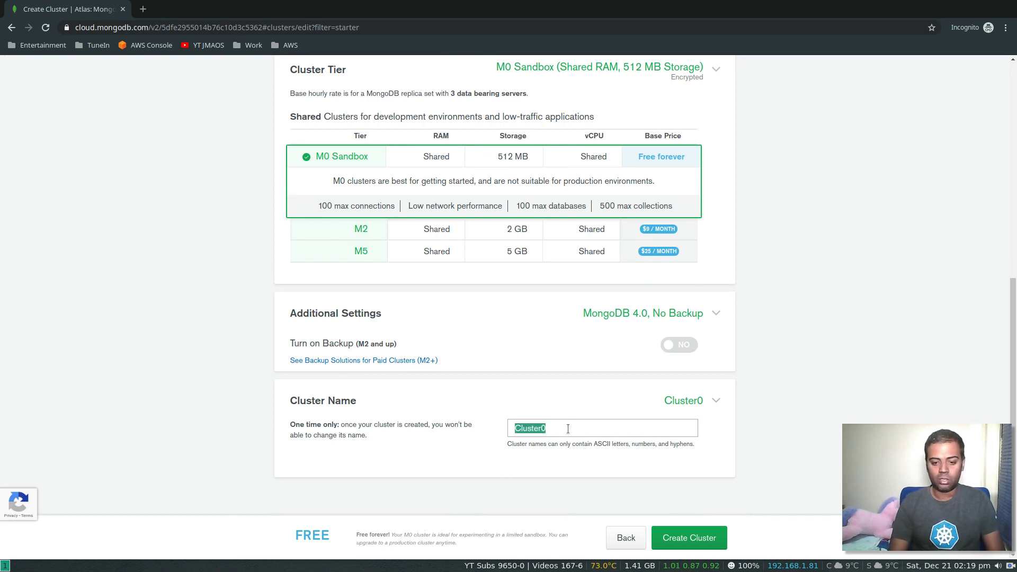
type("JustMe")
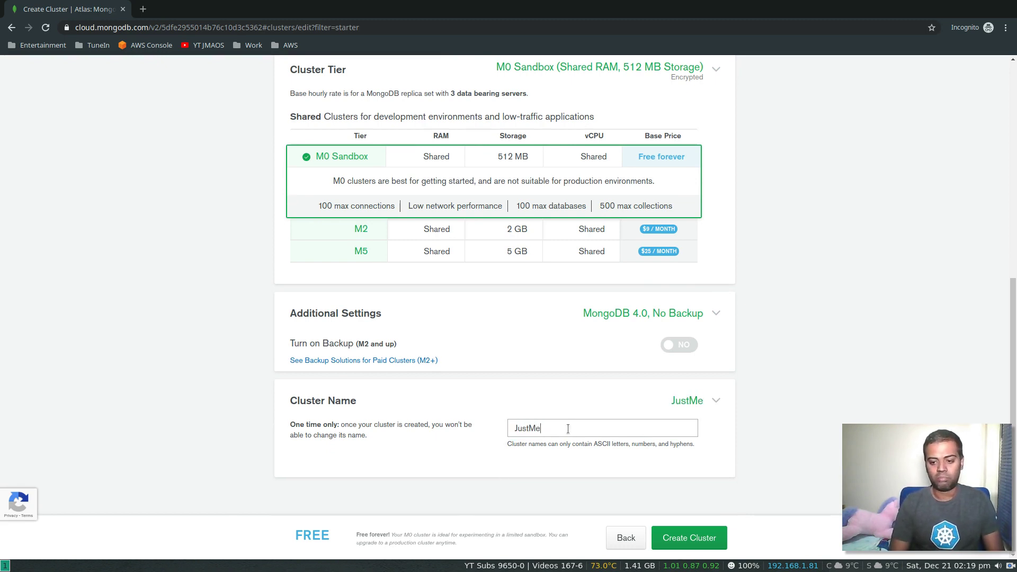
left_click(700, 542)
left_click(700, 541)
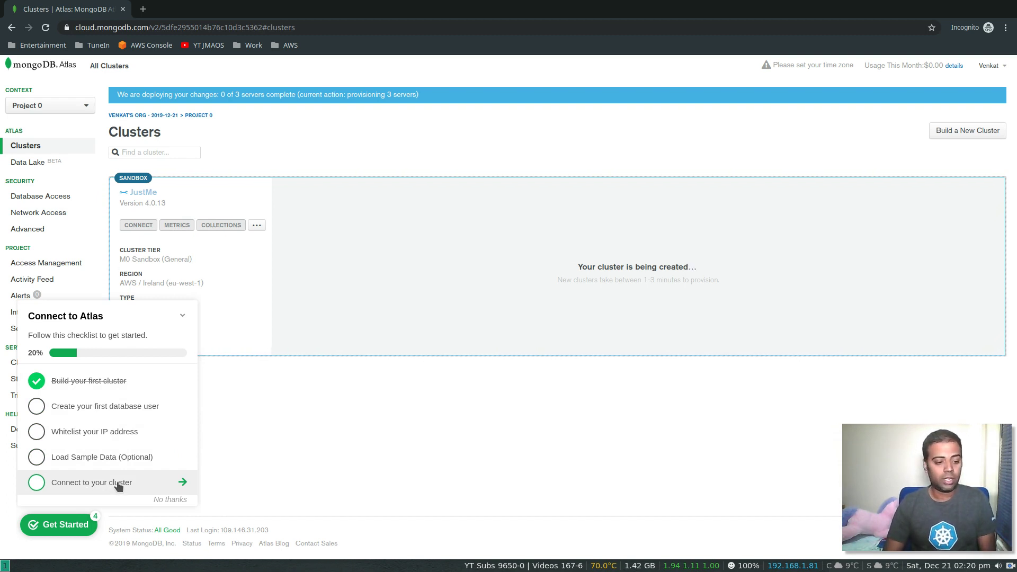
- Dismiss and reopen the getting-started checklist, then go to creating the first database user
left_click(259, 475)
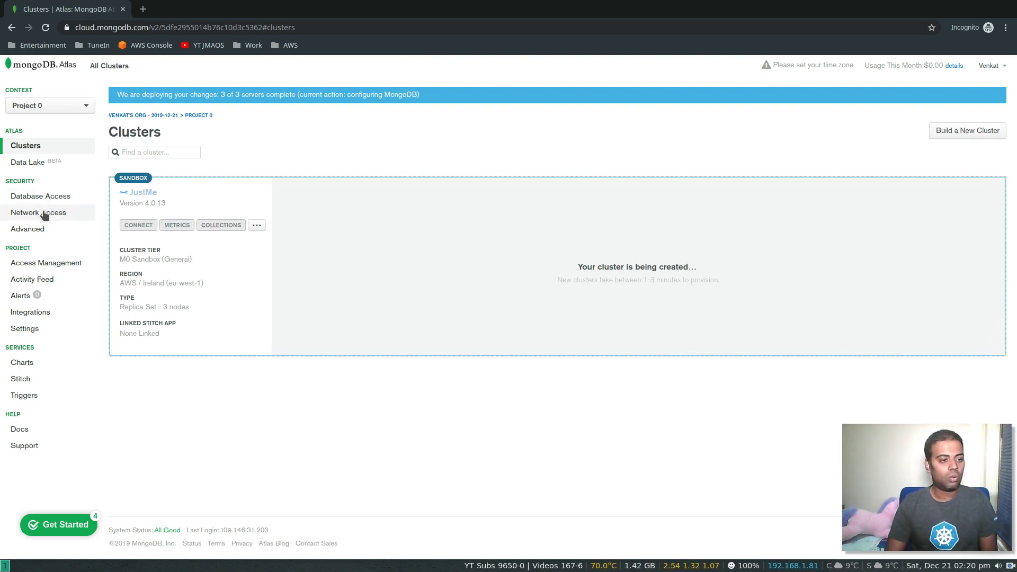
left_click(67, 523)
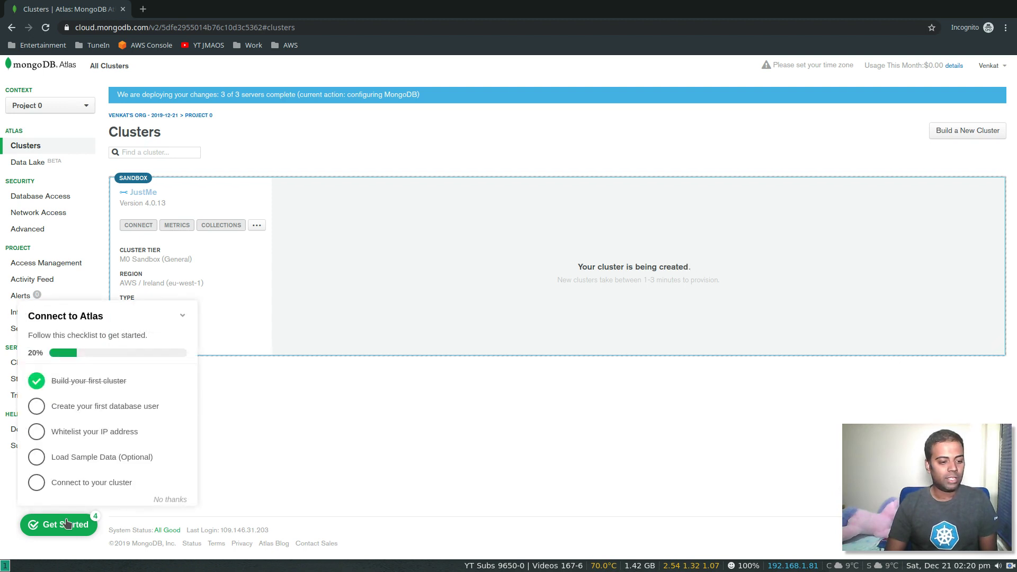
left_click(123, 411)
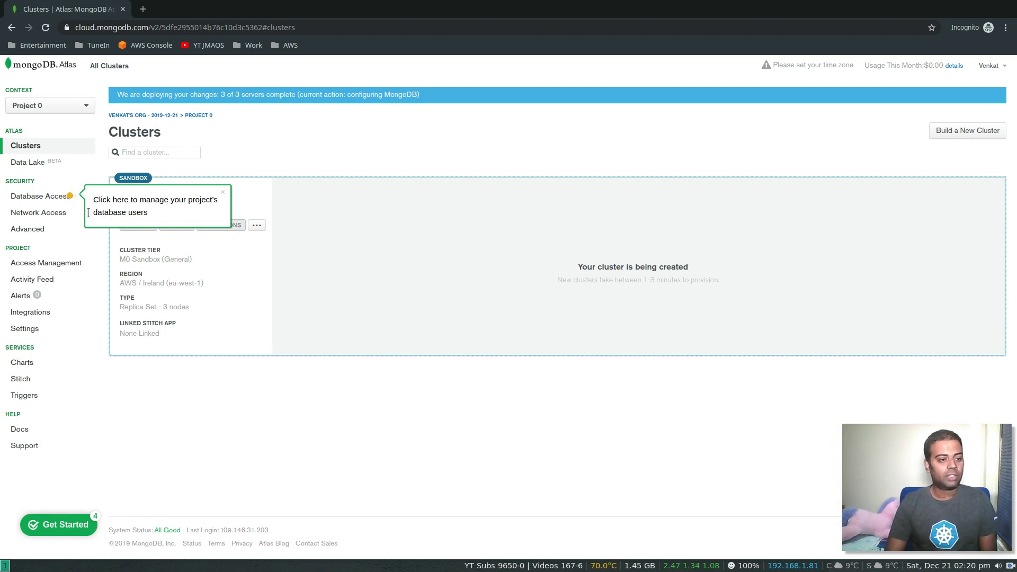
- Add a database user with a username, password and read/write access to any database
left_click(42, 197)
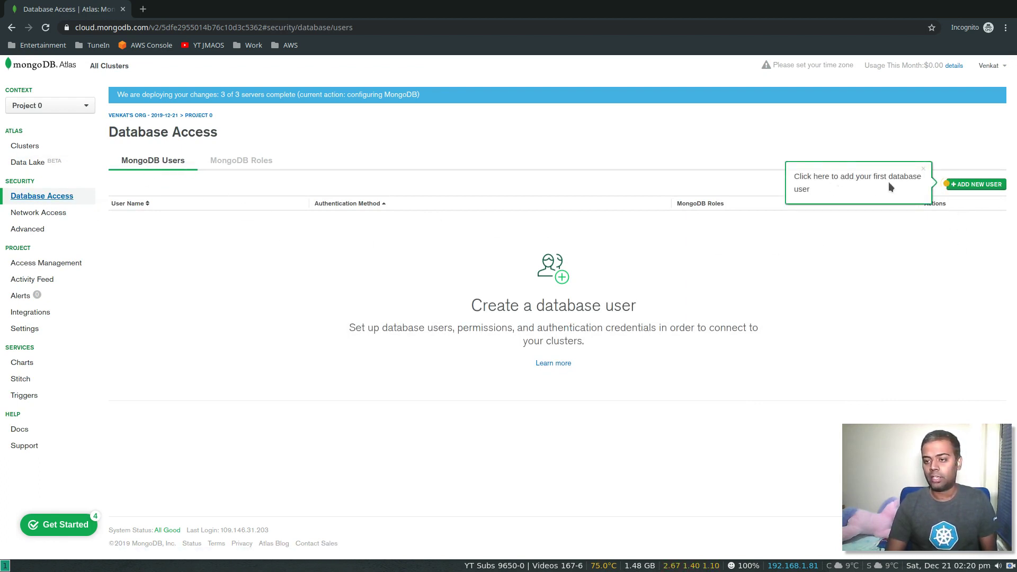
left_click(969, 189)
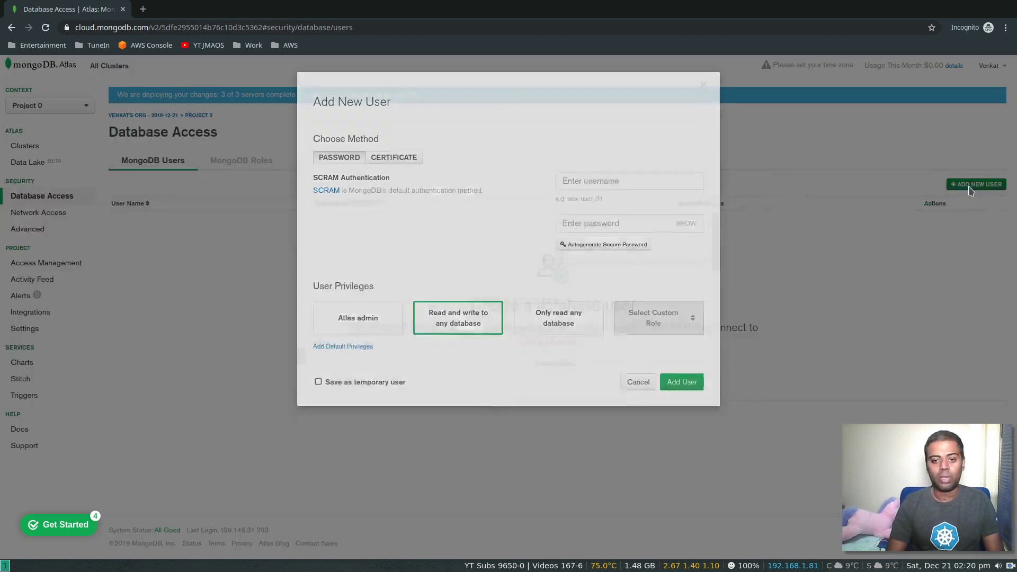
left_click(641, 174)
type("venkatn")
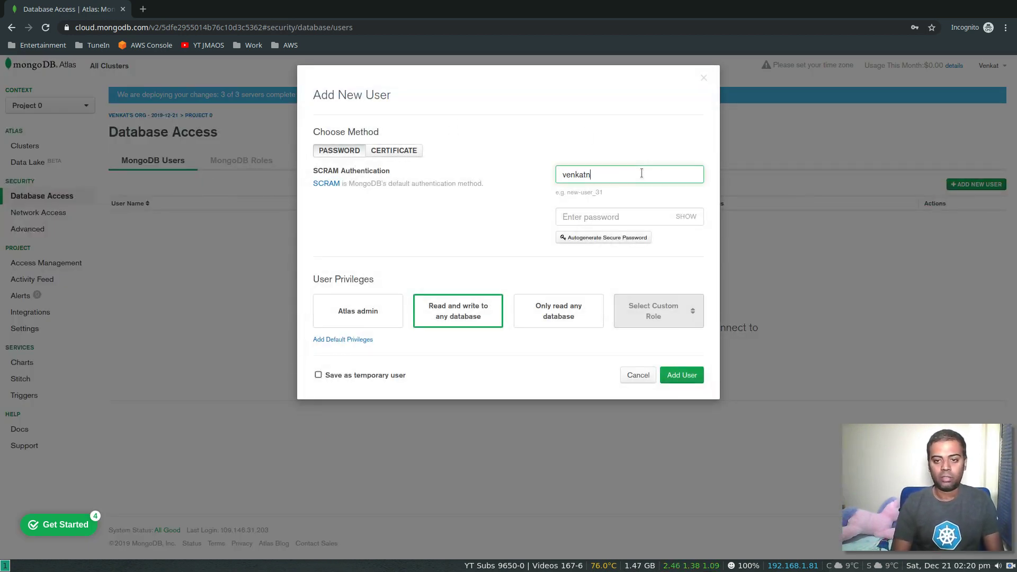
key("Tab")
type("******")
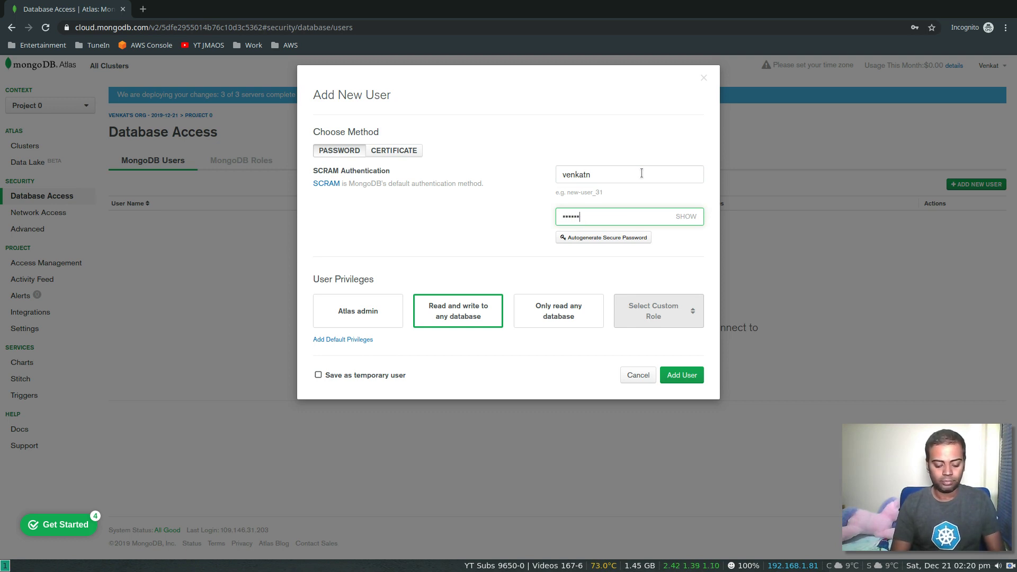
type("***")
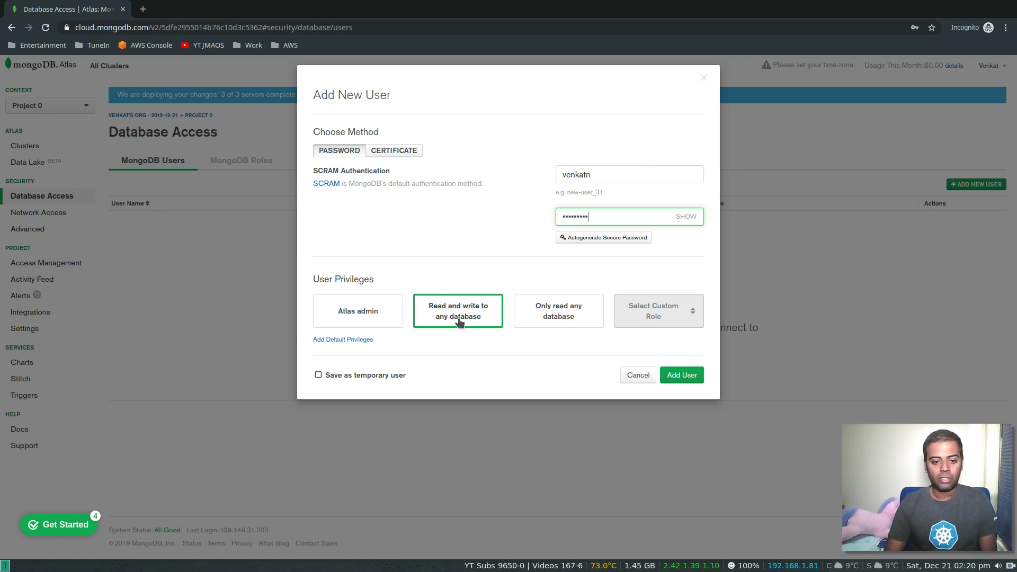
left_click(681, 376)
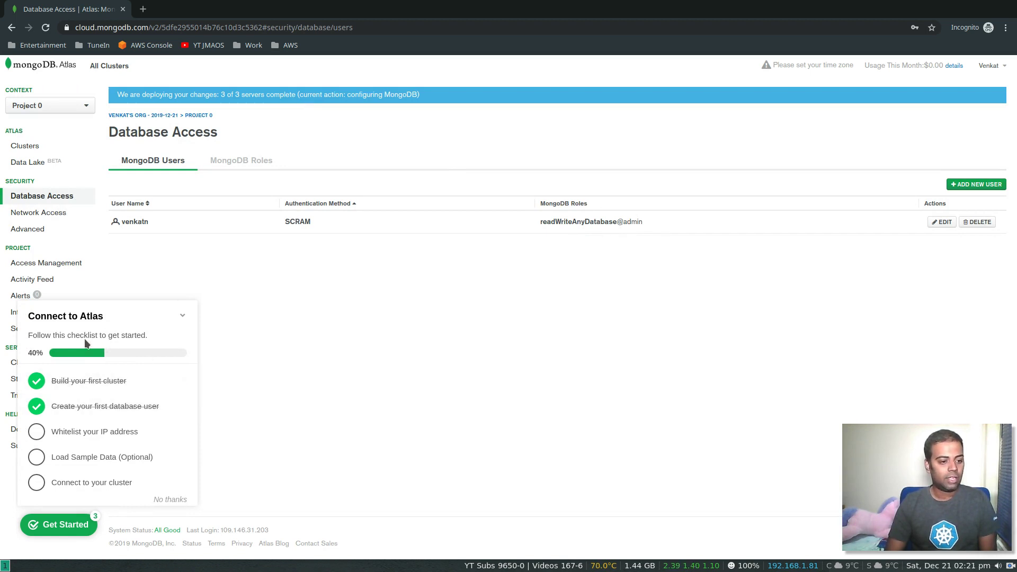
- Follow the checklist's IP whitelisting step to the Network Access page
left_click(142, 433)
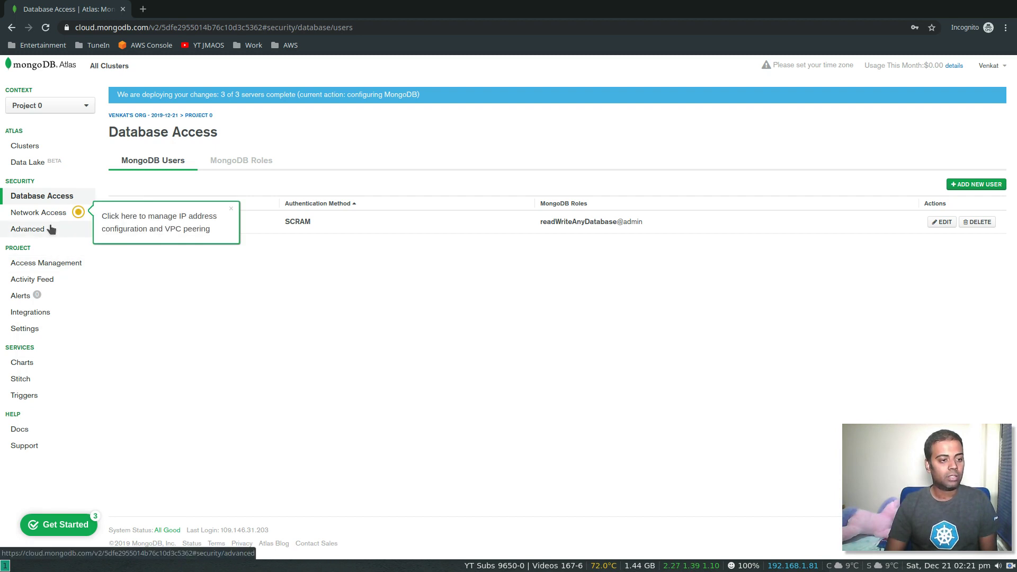
left_click(41, 212)
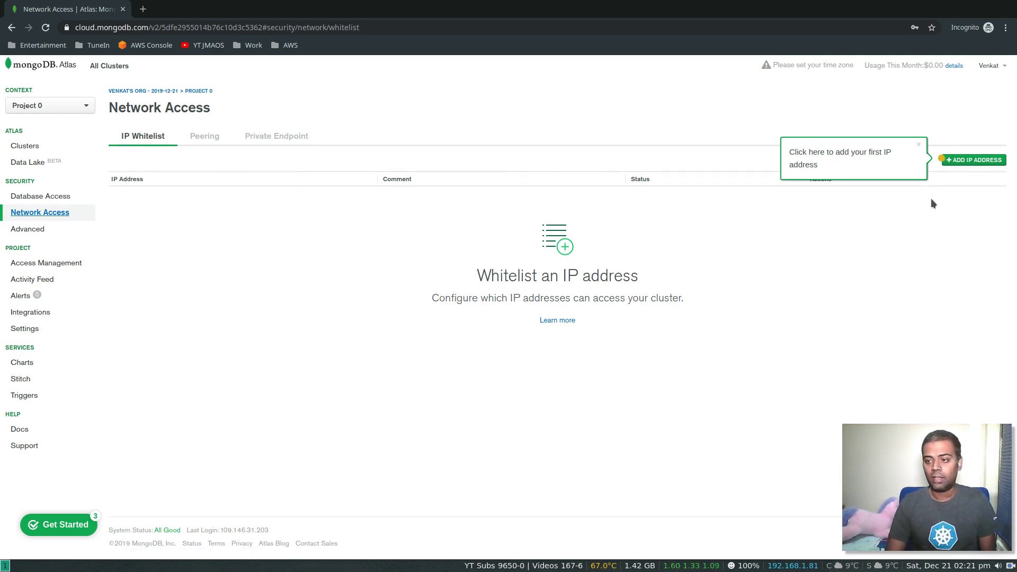
- Whitelist the current IP address with a home-IP comment, then go to the sample data step
left_click(967, 163)
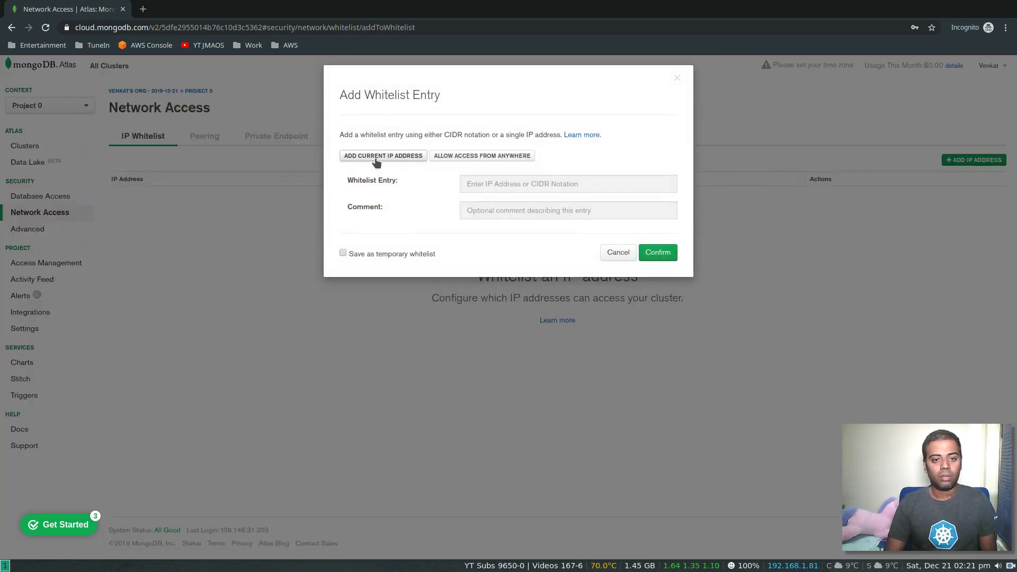
left_click(386, 157)
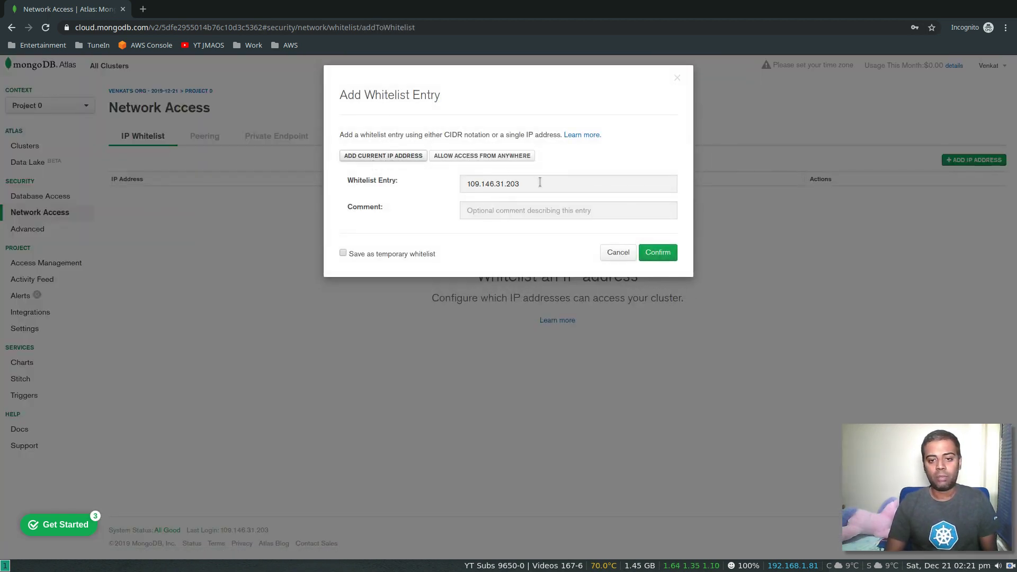
left_click(506, 212)
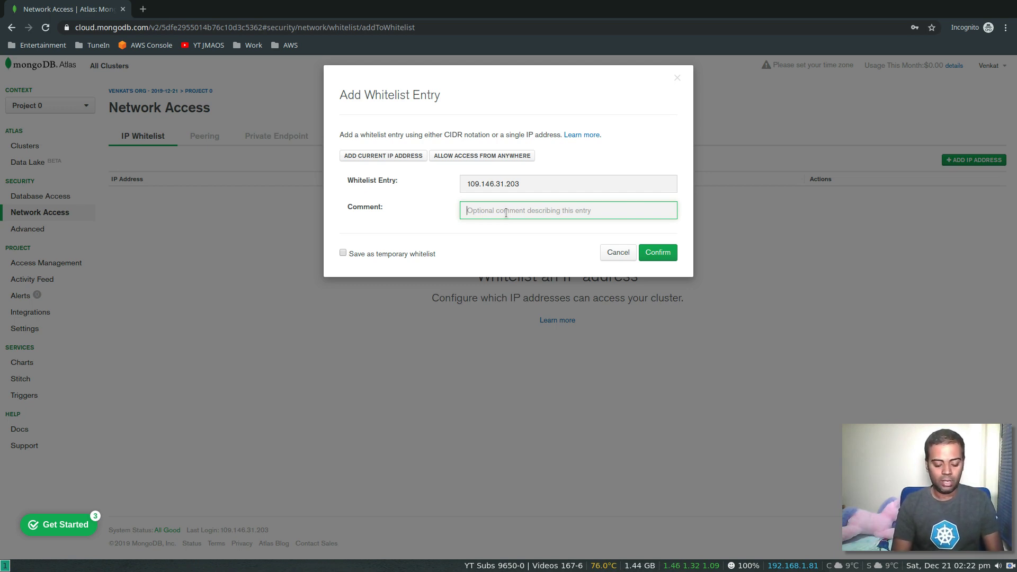
type("Ve")
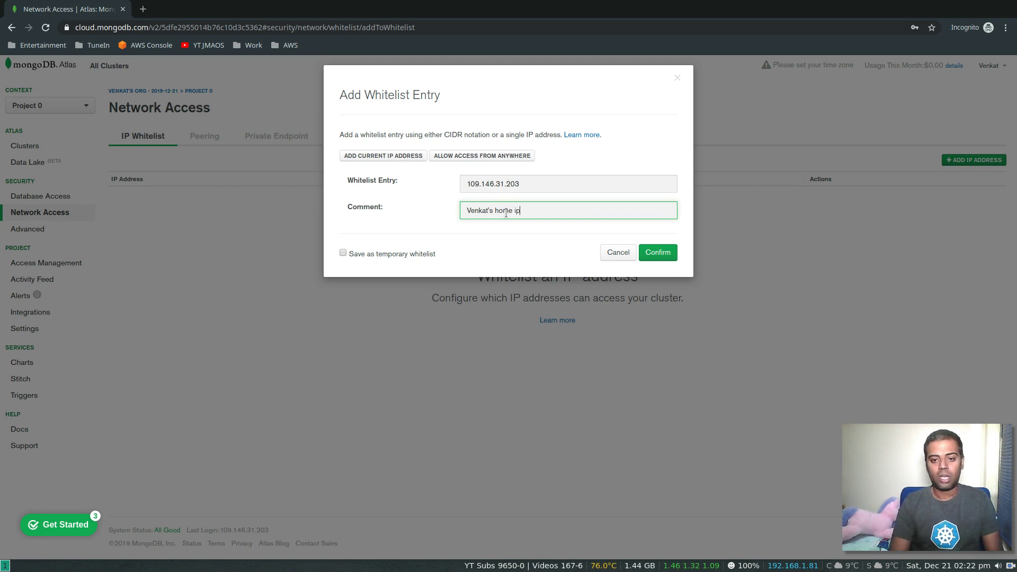
type("nkat's home ip")
left_click(663, 257)
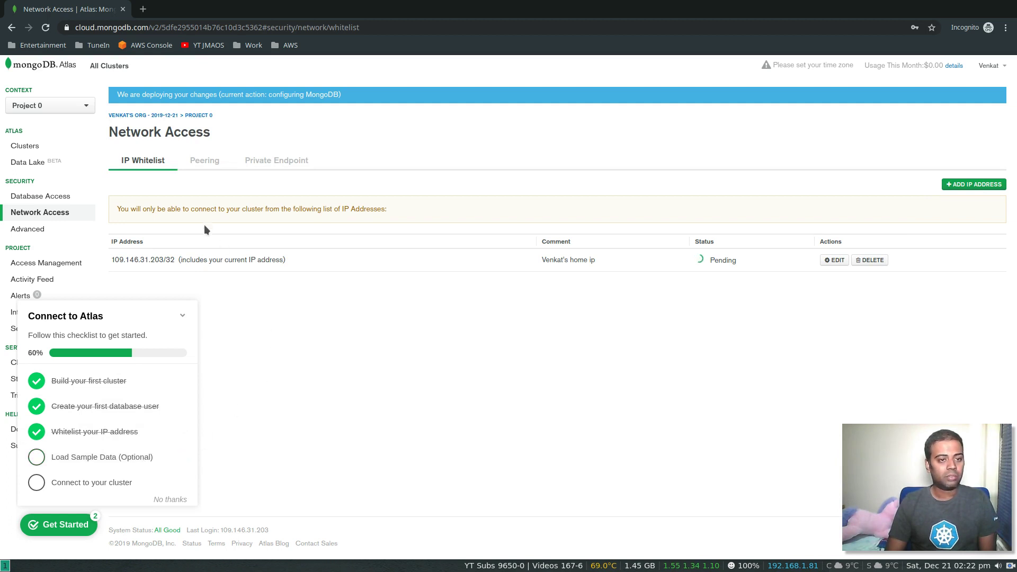
left_click(83, 459)
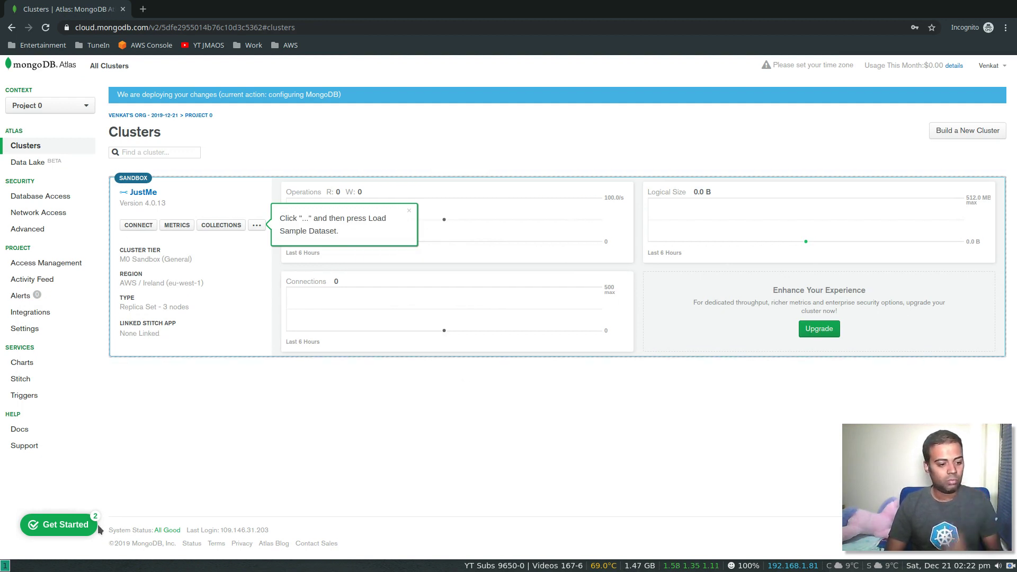
- Return to Clusters via the checklist, dismiss the connection tip, and stay in Project 0
left_click(66, 527)
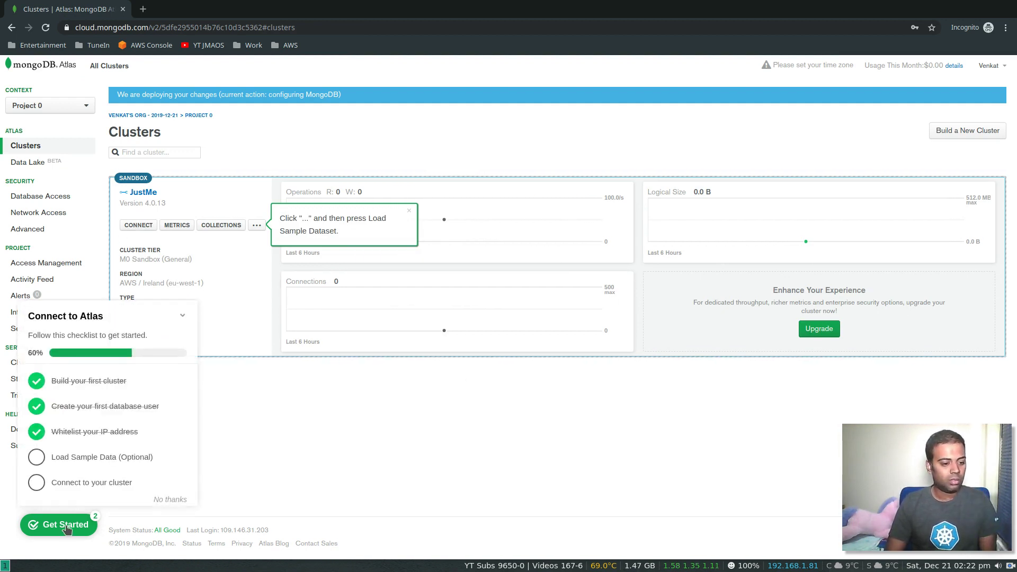
left_click(77, 488)
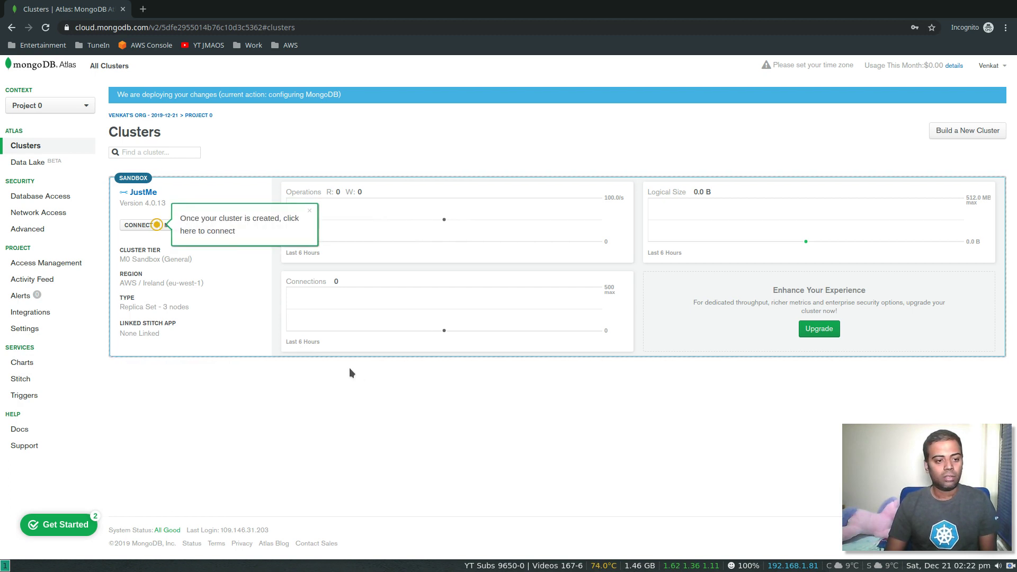
left_click(310, 212)
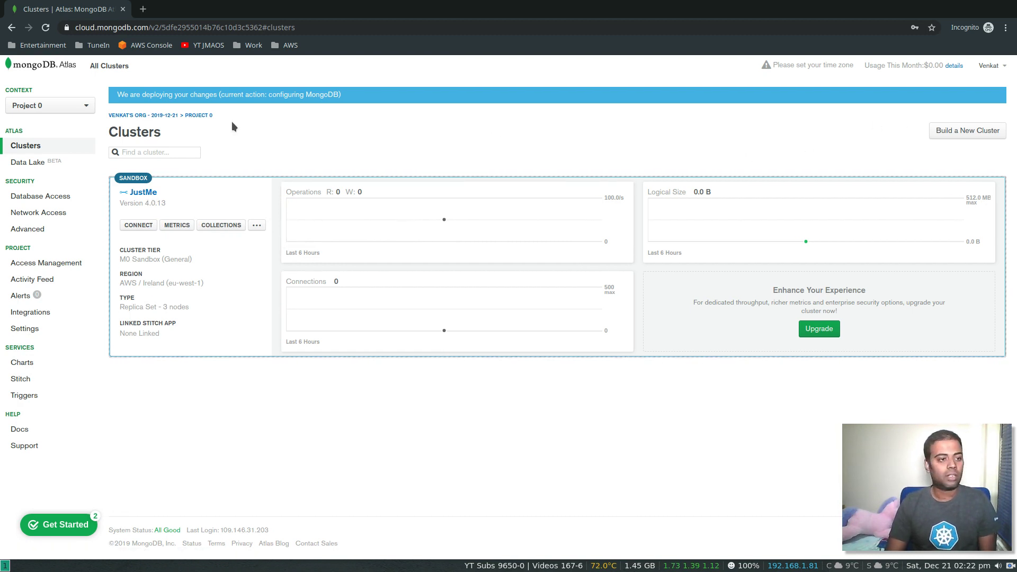
left_click(80, 105)
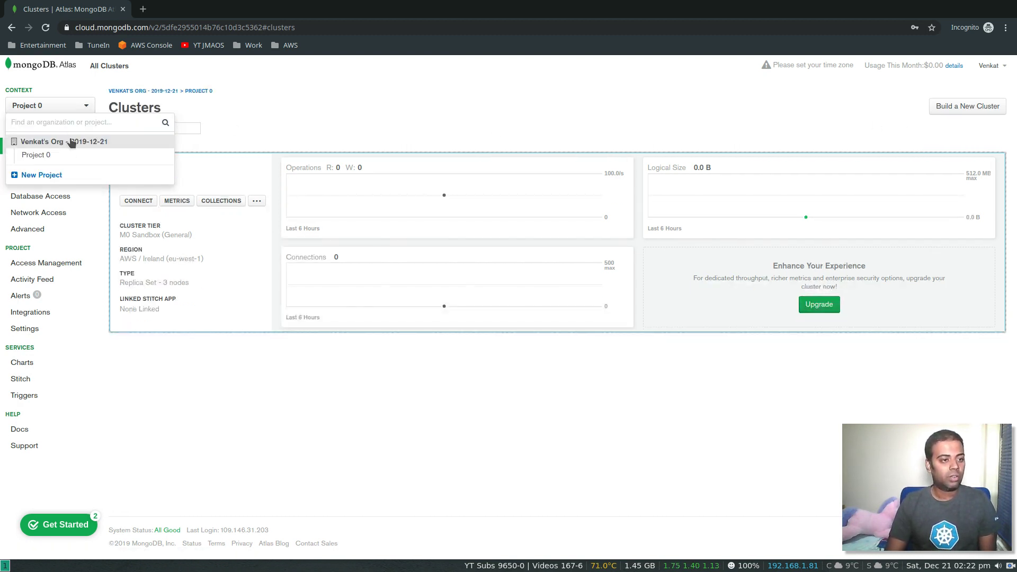
left_click(51, 156)
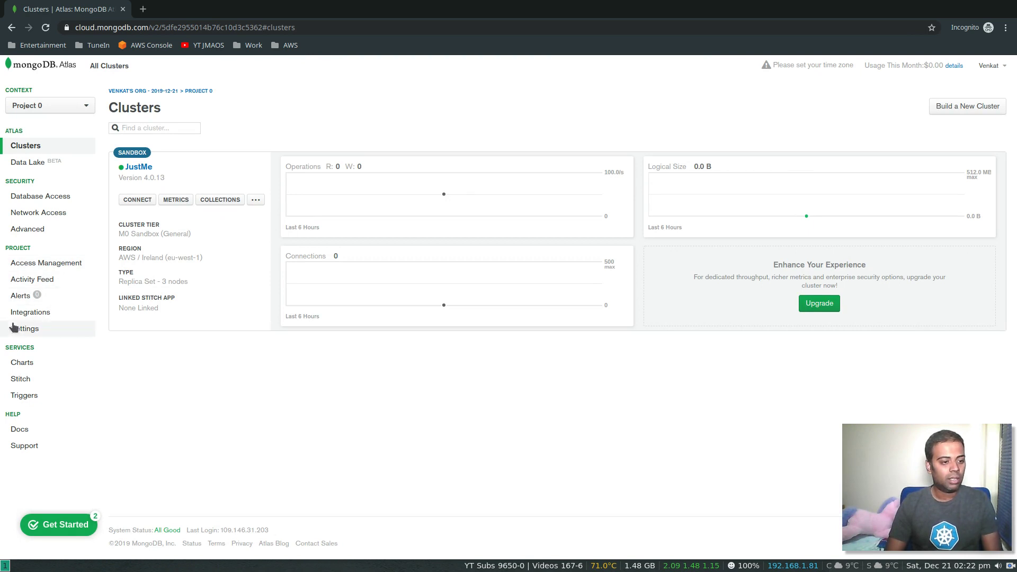
left_click(41, 315)
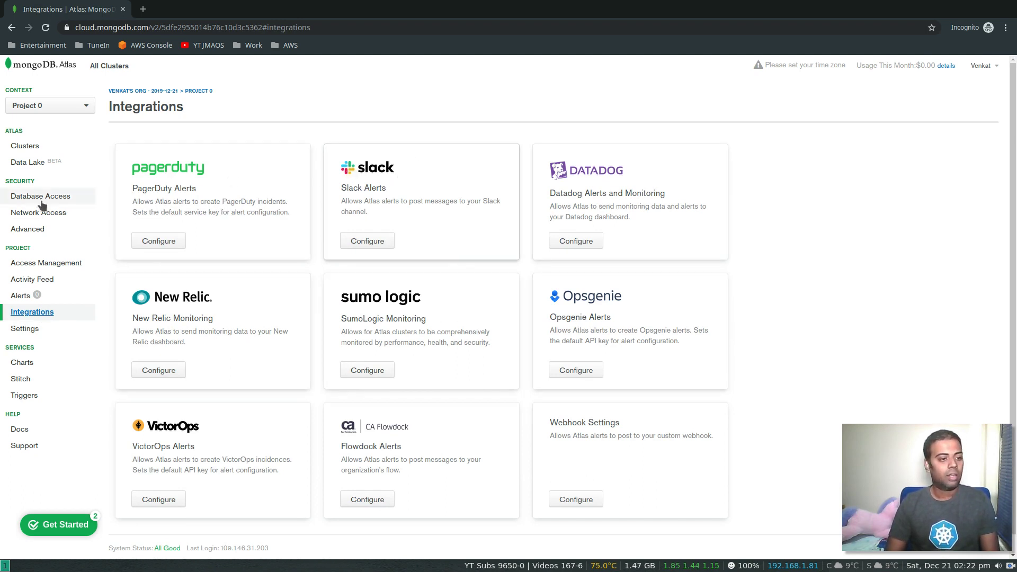
- Browse the Alerts and Integrations pages, then view the default alerts under Alert Settings
left_click(35, 300)
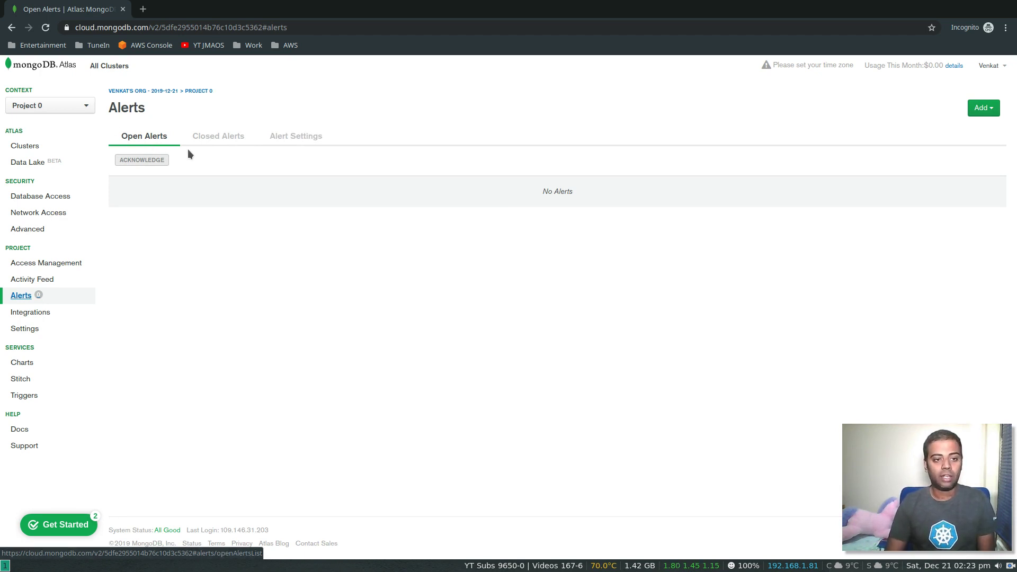
left_click(42, 315)
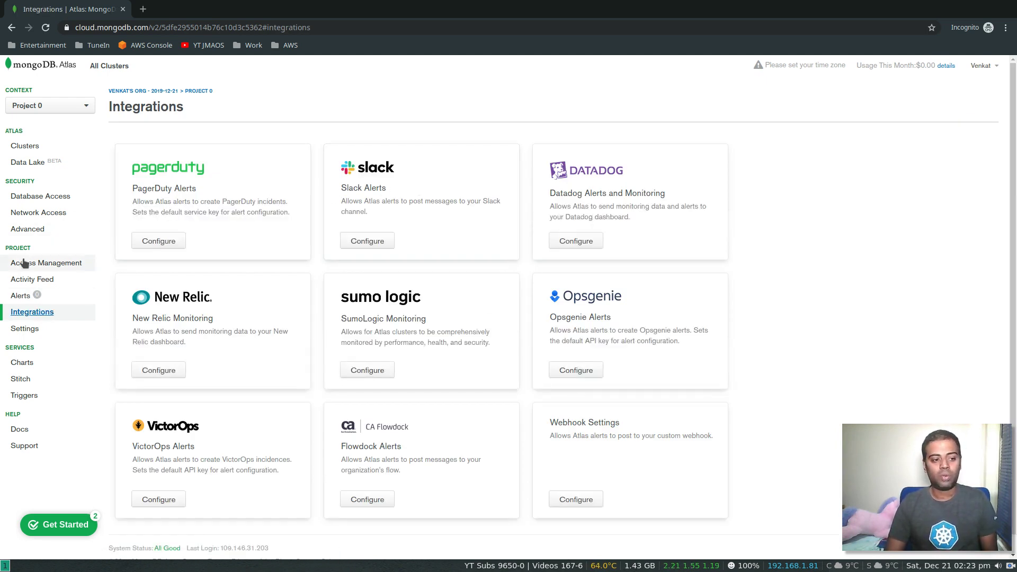
left_click(26, 295)
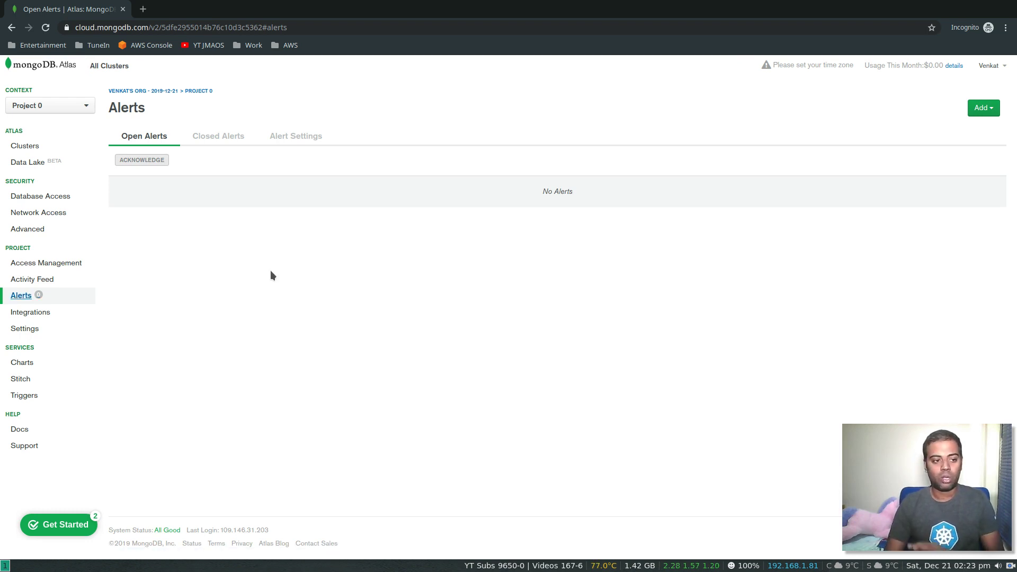
left_click(279, 138)
- Start a new alert from the project's Alert Settings page
scroll(402, 294, "down", 5)
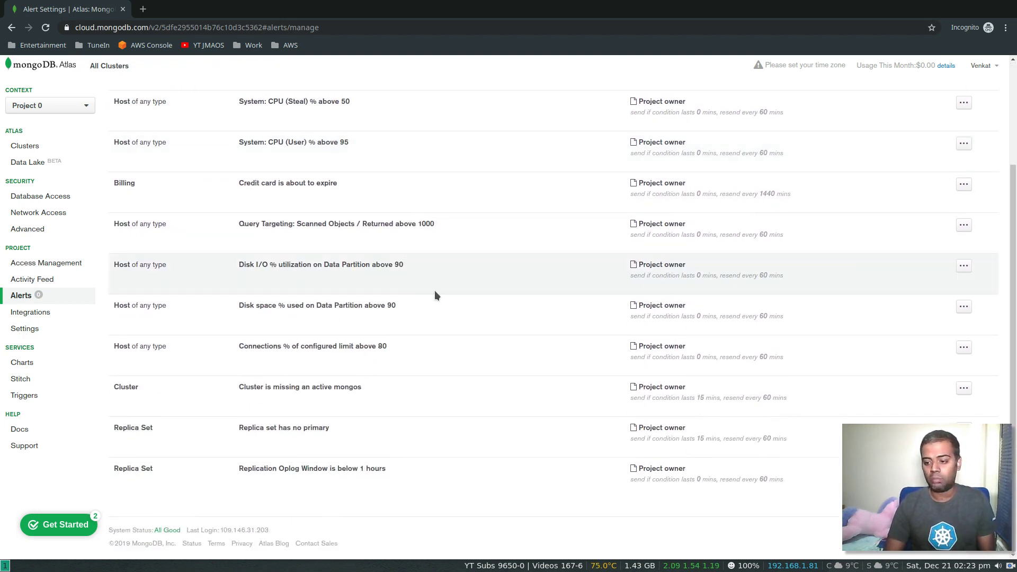
scroll(516, 307, "up", 5)
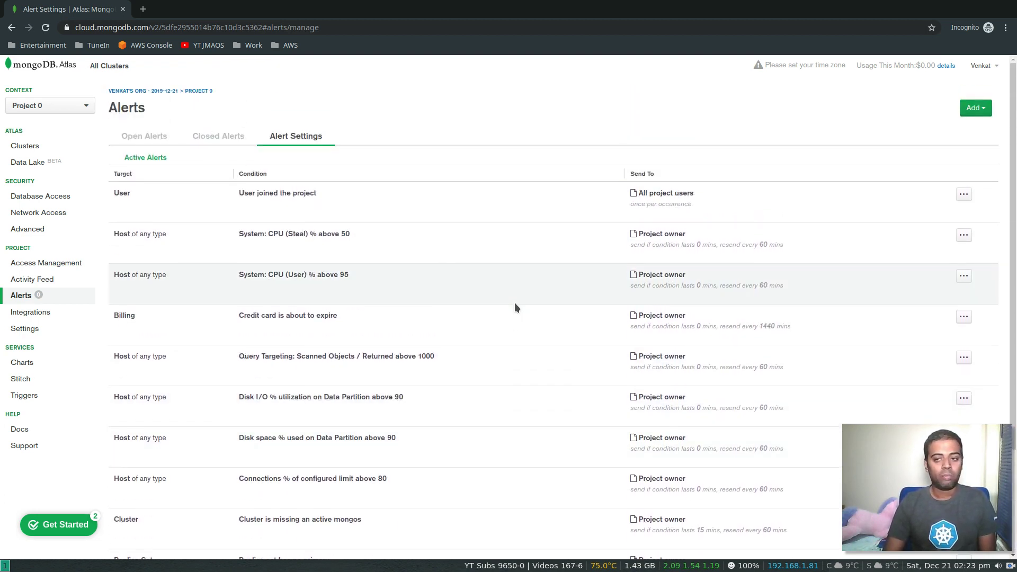
left_click(977, 108)
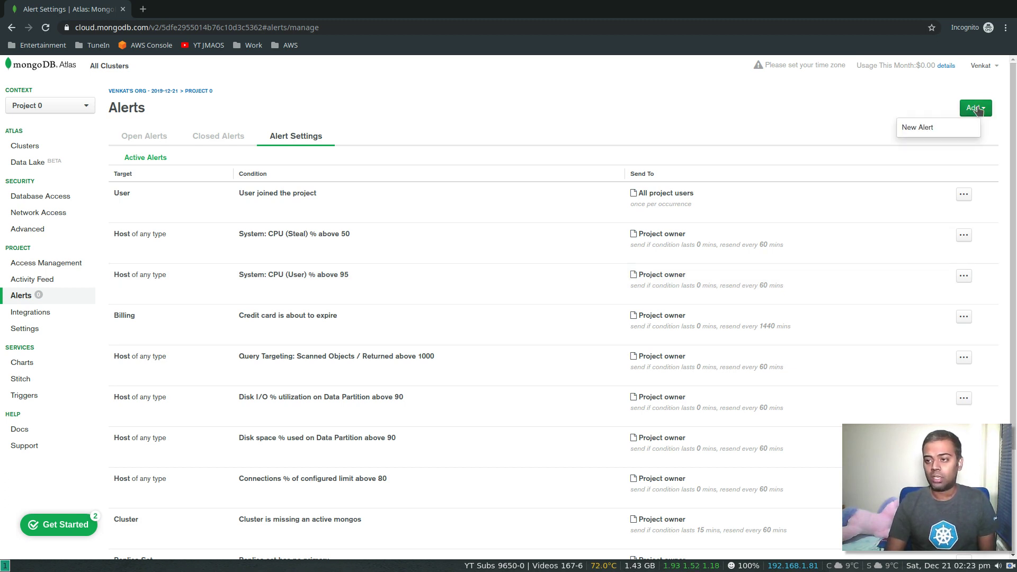
left_click(949, 125)
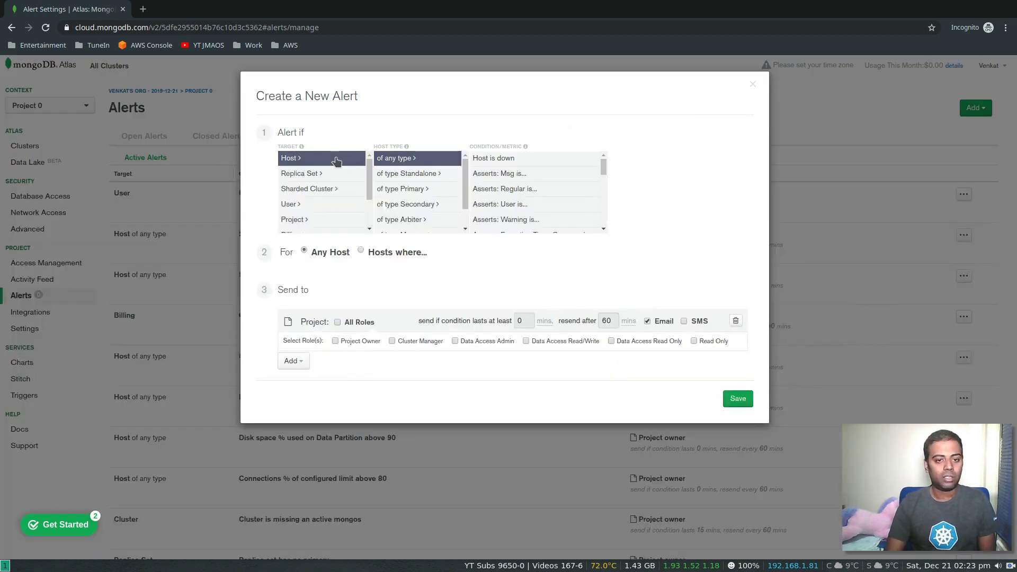
scroll(512, 196, "down", 3)
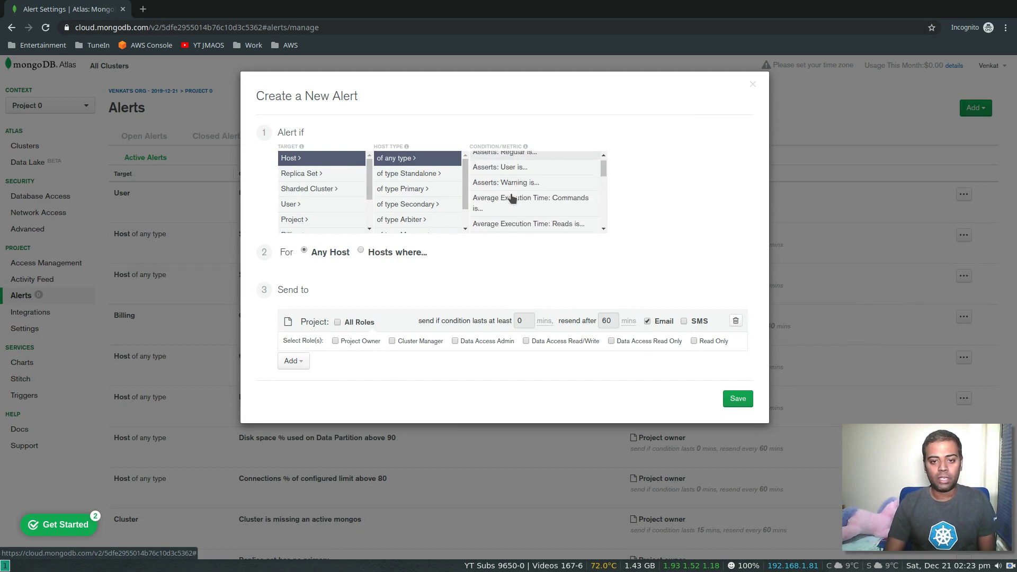
scroll(512, 198, "down", 2)
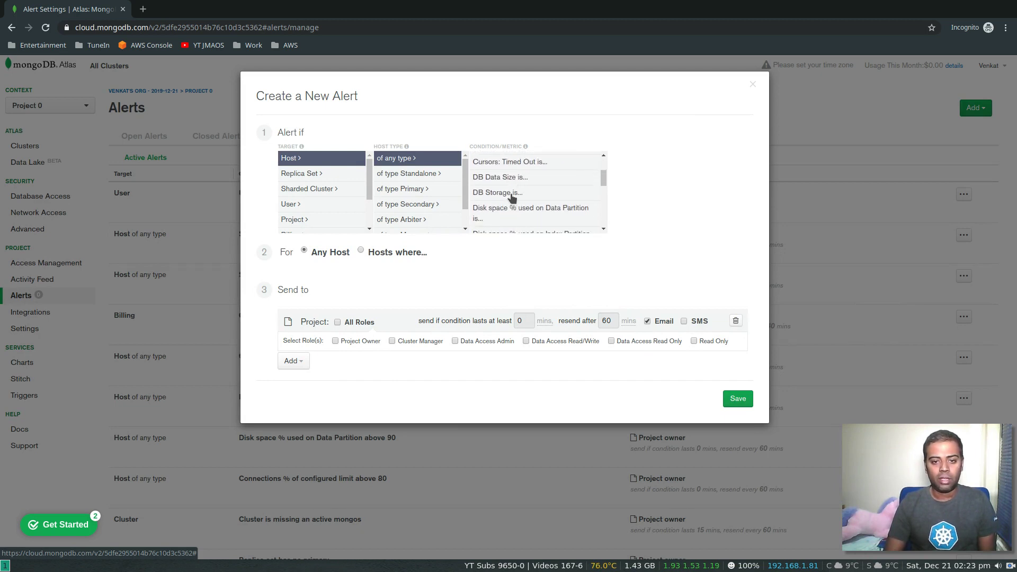
- Set the alert condition to host Connections above 100, then discard the draft
scroll(512, 198, "up", 1)
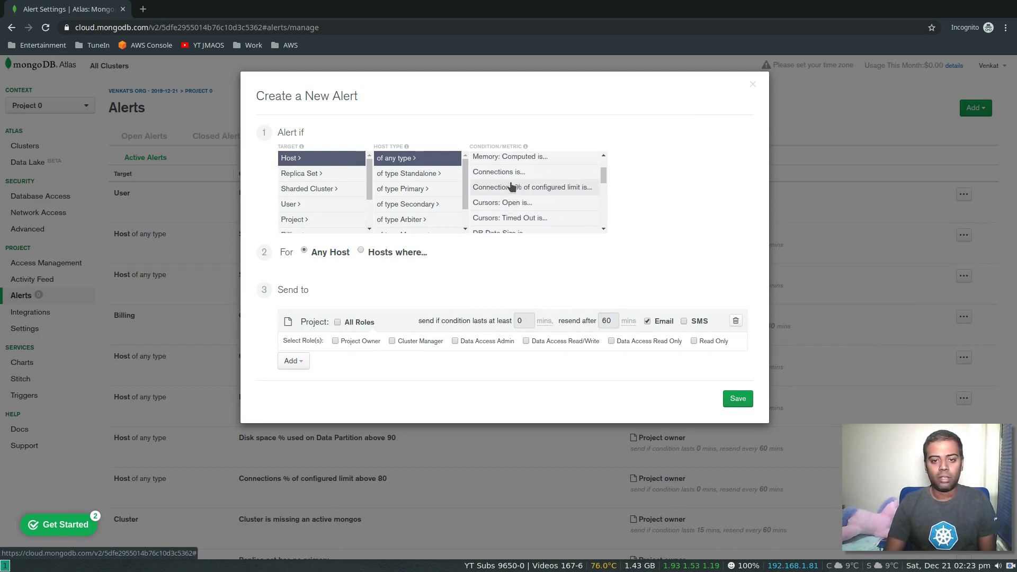
left_click(512, 172)
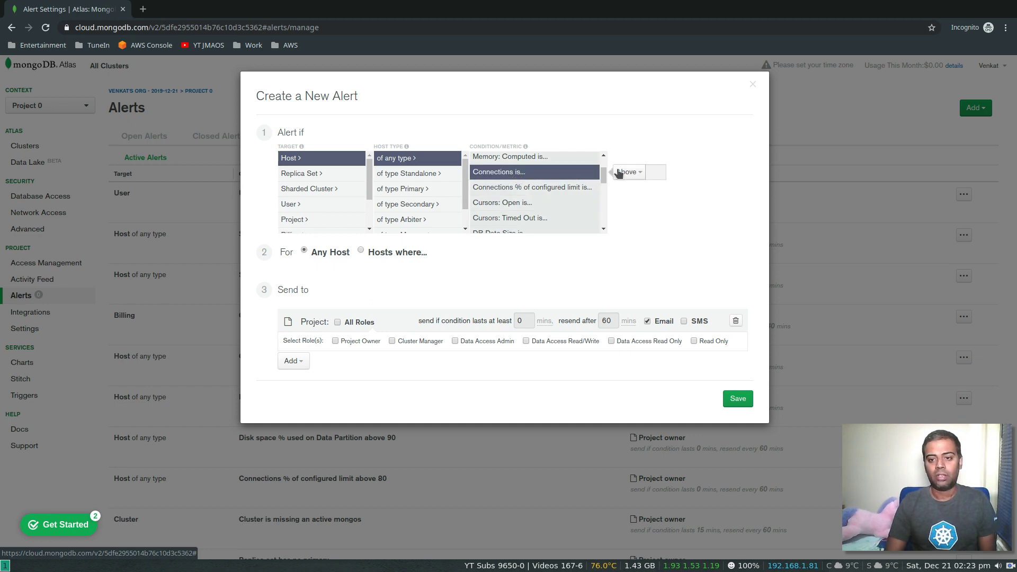
left_click(657, 171)
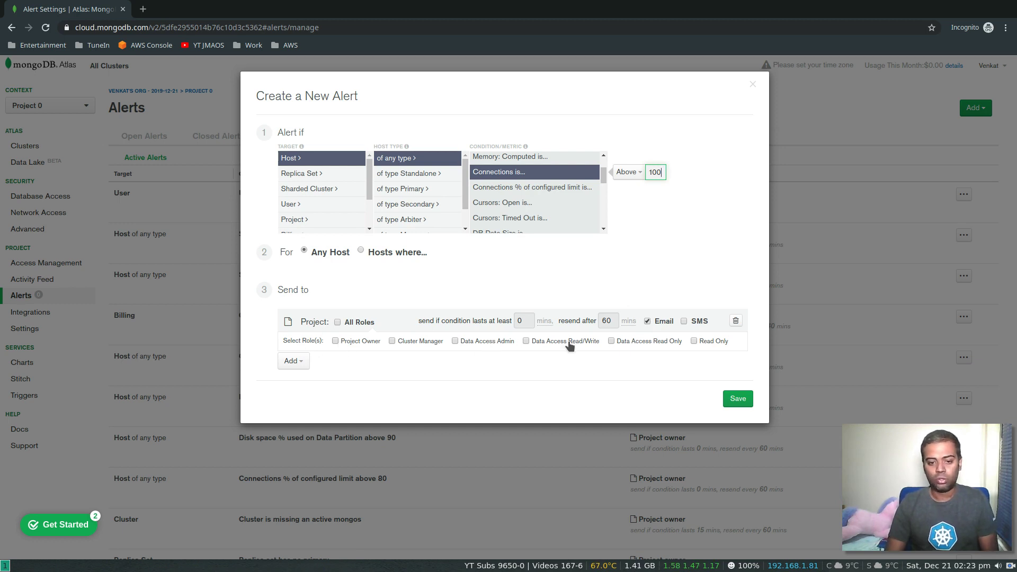
left_click(753, 85)
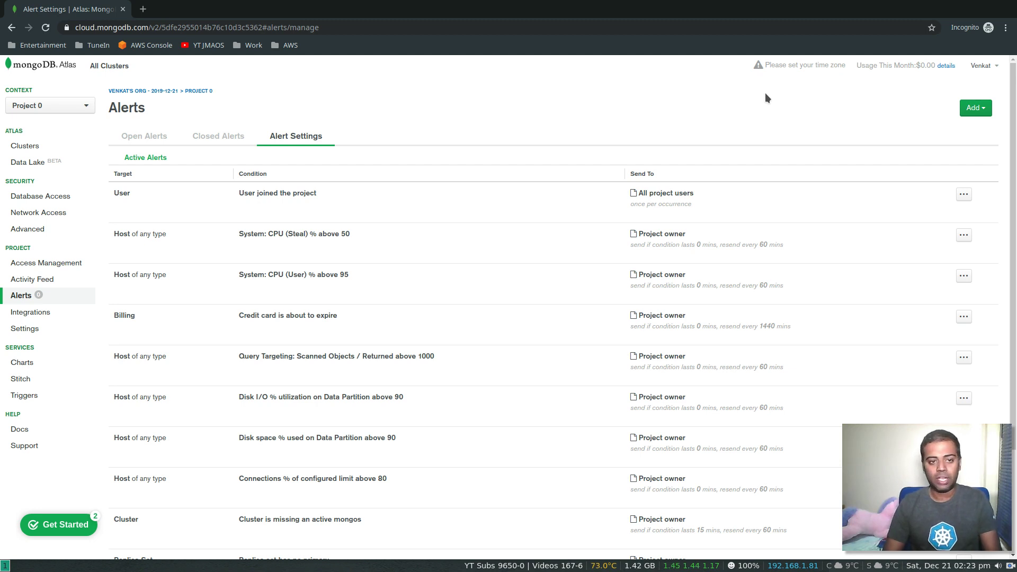
- Set the time zone to London and open Project 0's Clusters page showing JustMe
left_click(796, 69)
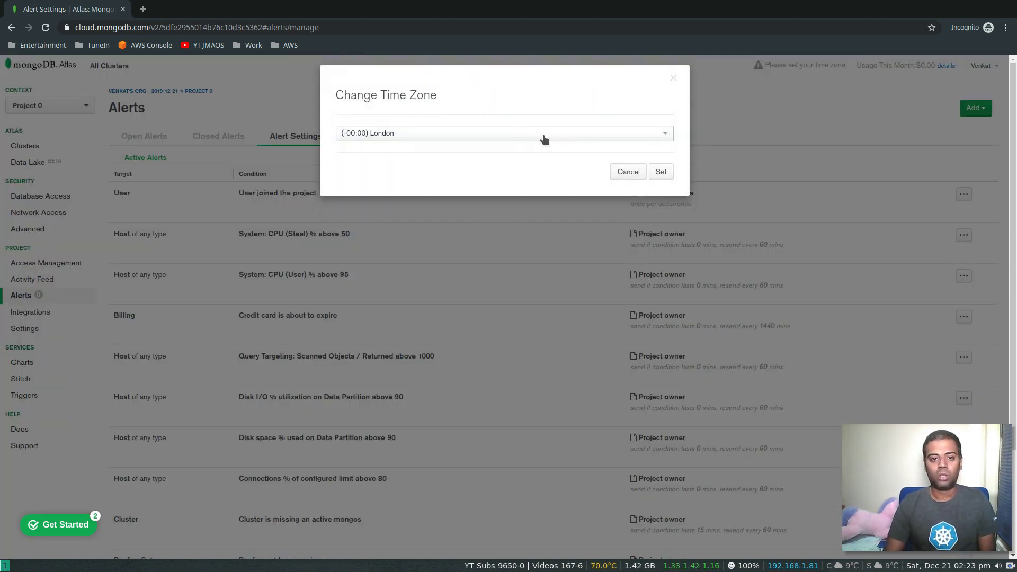
left_click(663, 172)
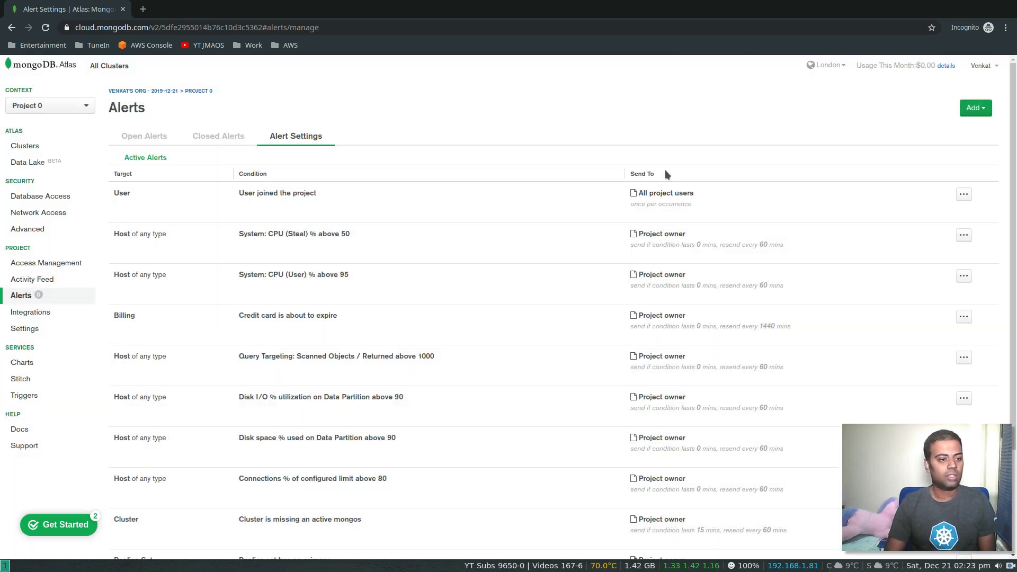
left_click(37, 150)
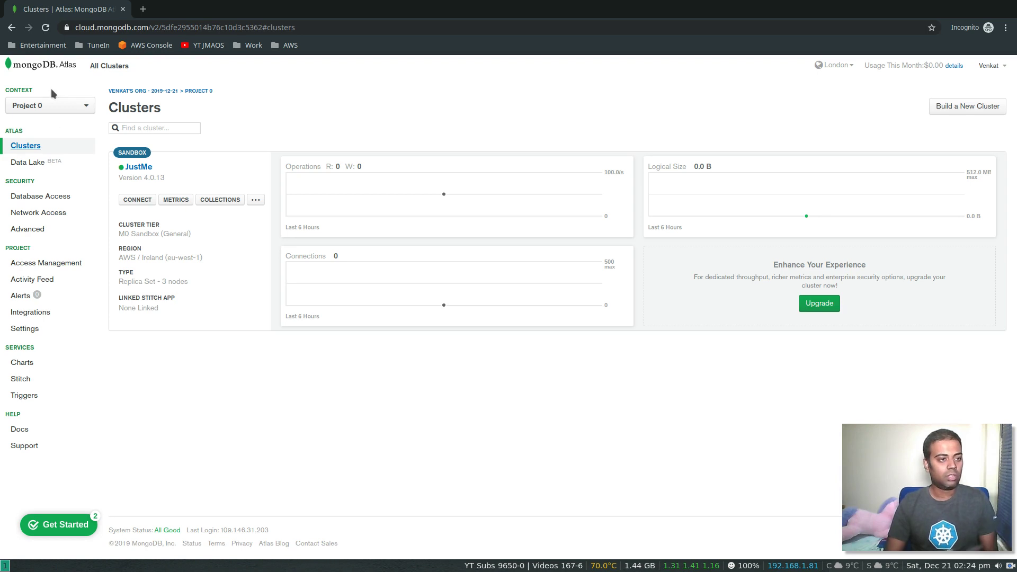
left_click(57, 110)
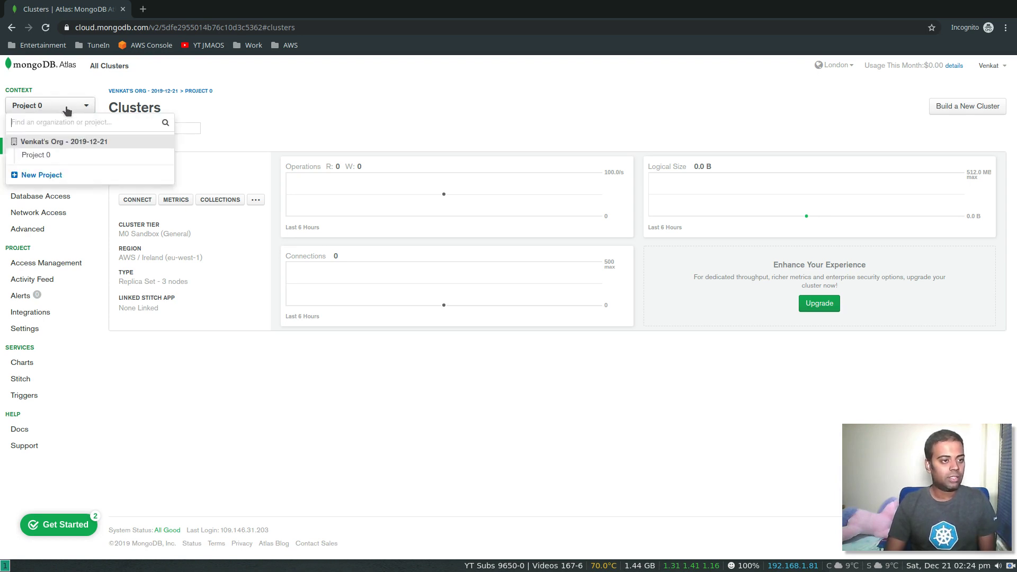
left_click(57, 157)
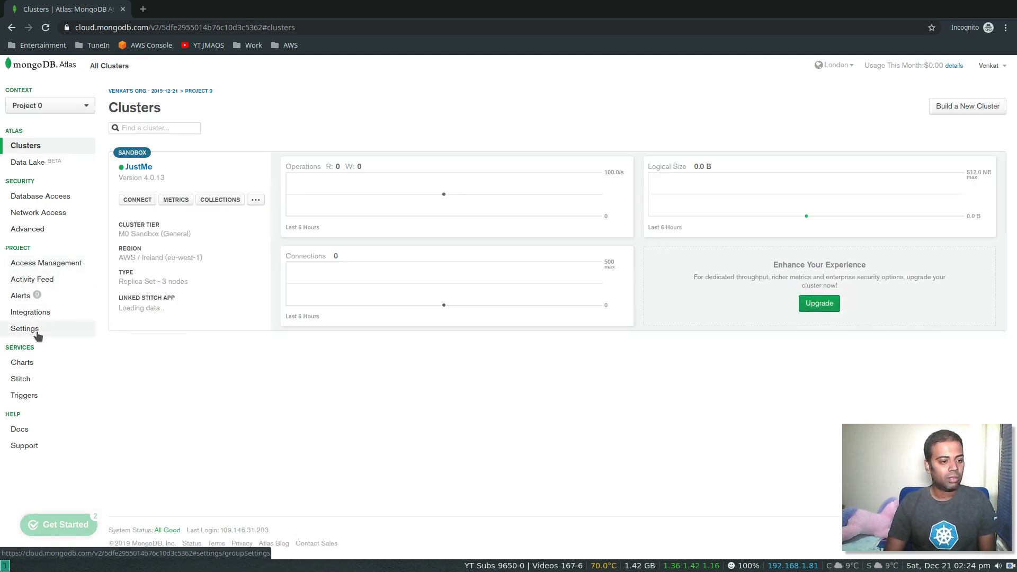
- Rename the project from Project 0 to Testing in its settings
left_click(39, 329)
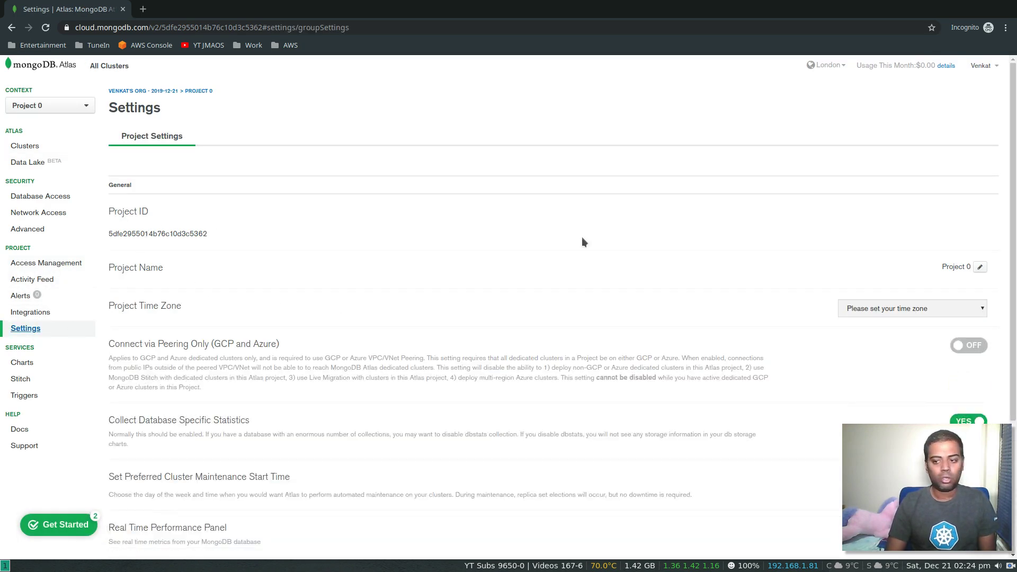
left_click(980, 268)
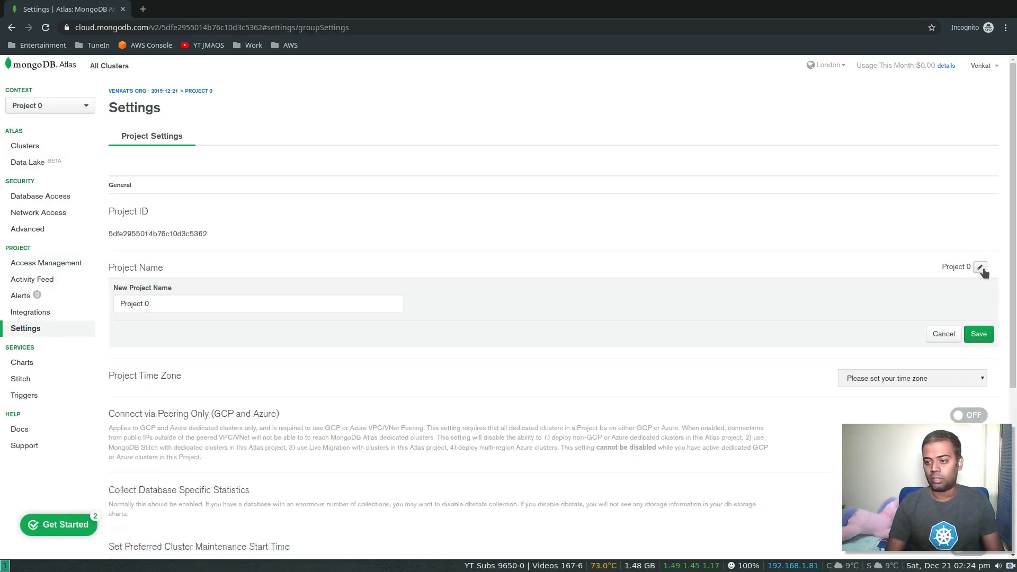
left_click(196, 304)
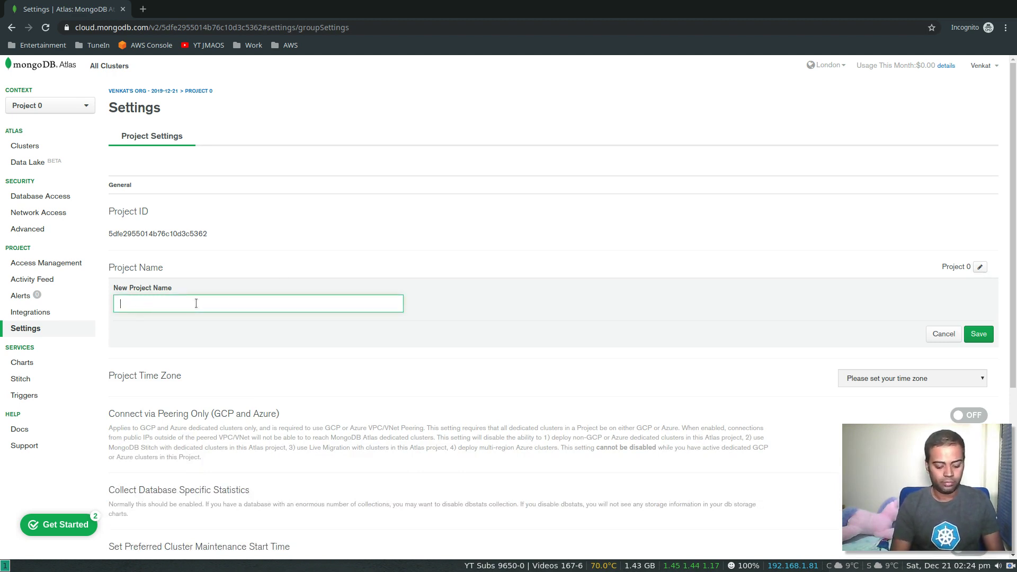
left_click(985, 337)
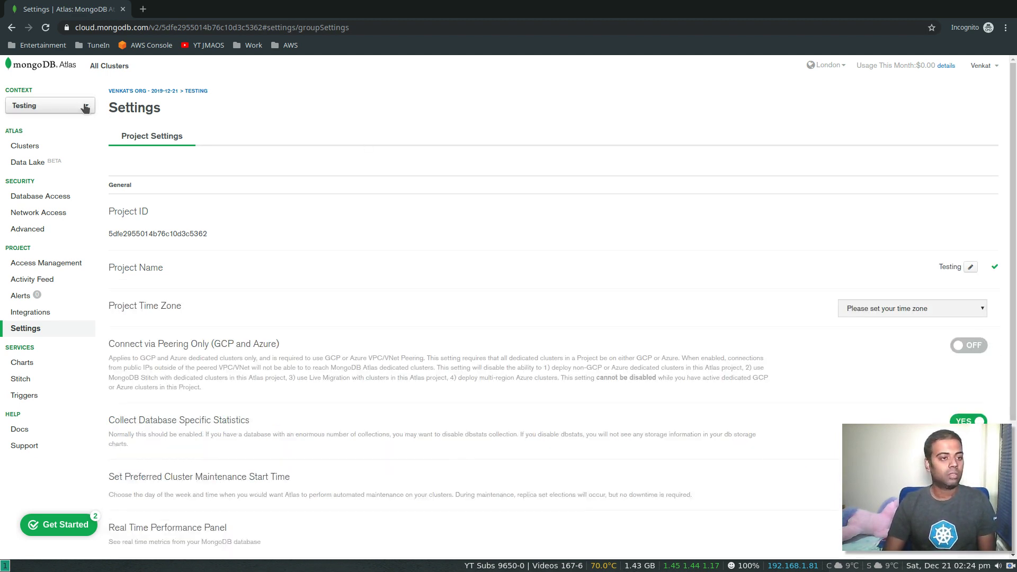
- Return to the Testing project's Clusters page showing the JustMe cluster
left_click(85, 106)
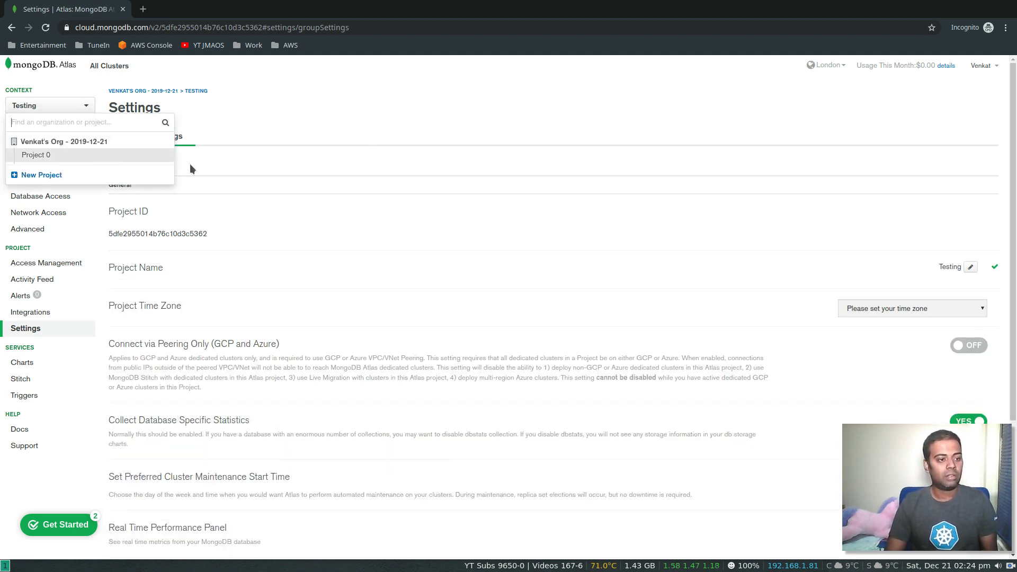
left_click(384, 149)
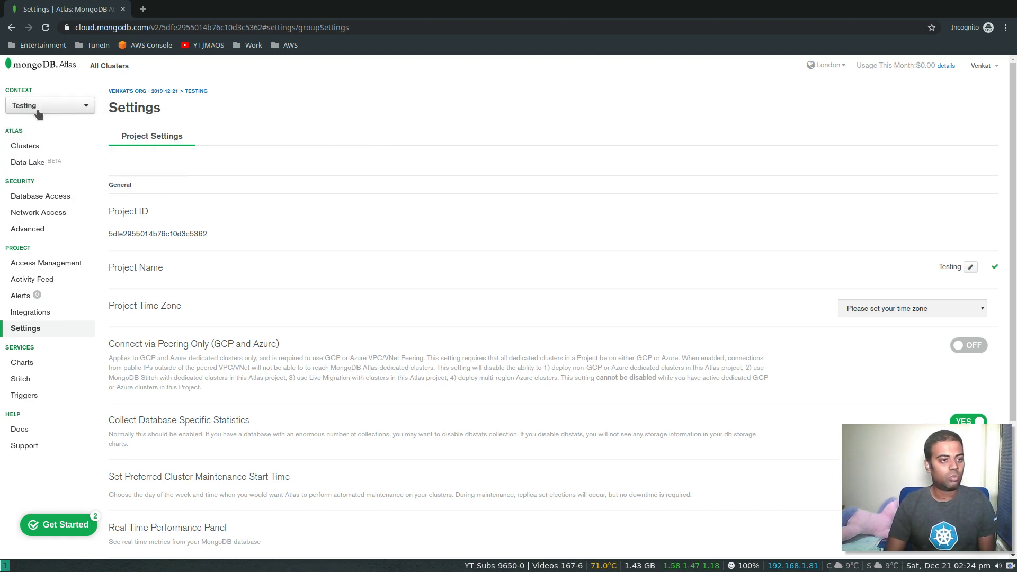
left_click(30, 151)
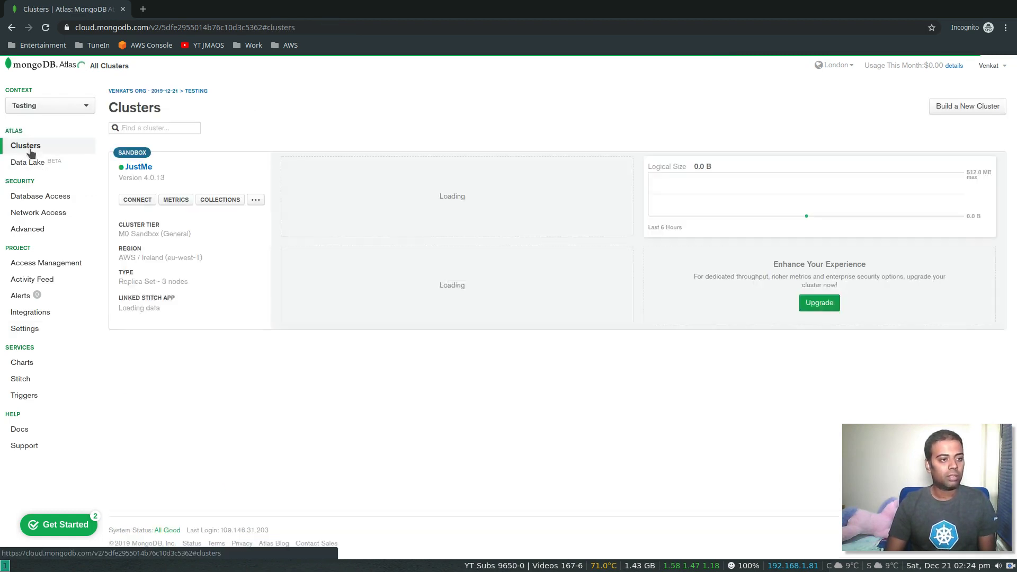
- Switch from the clusters list to the organization's Projects overview
left_click(46, 28)
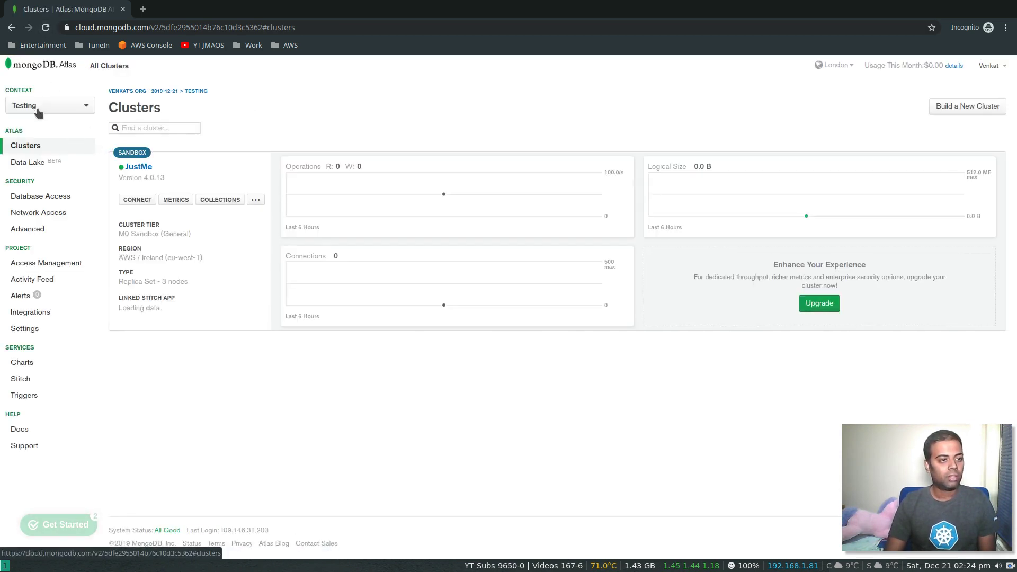
left_click(37, 107)
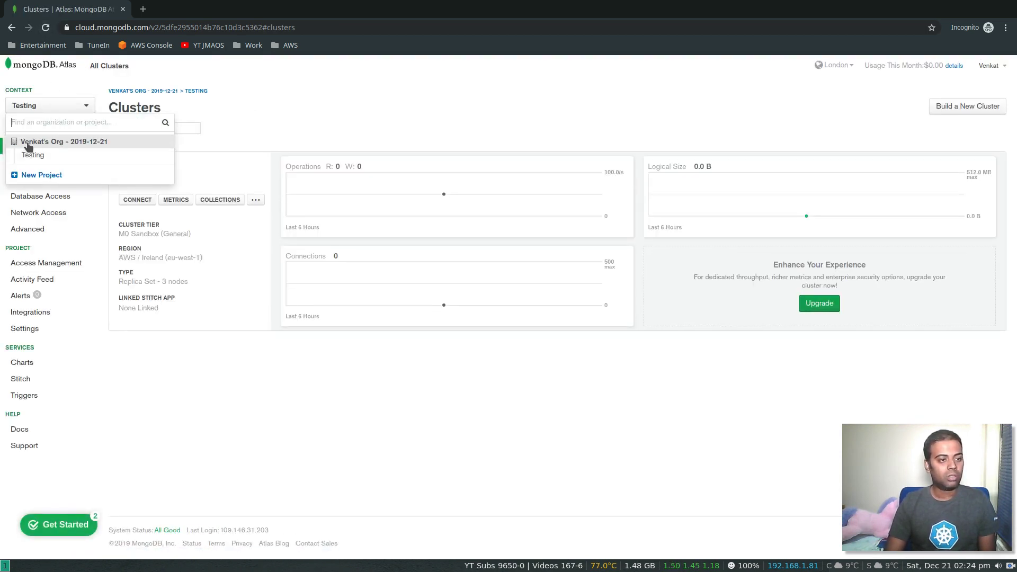
left_click(80, 143)
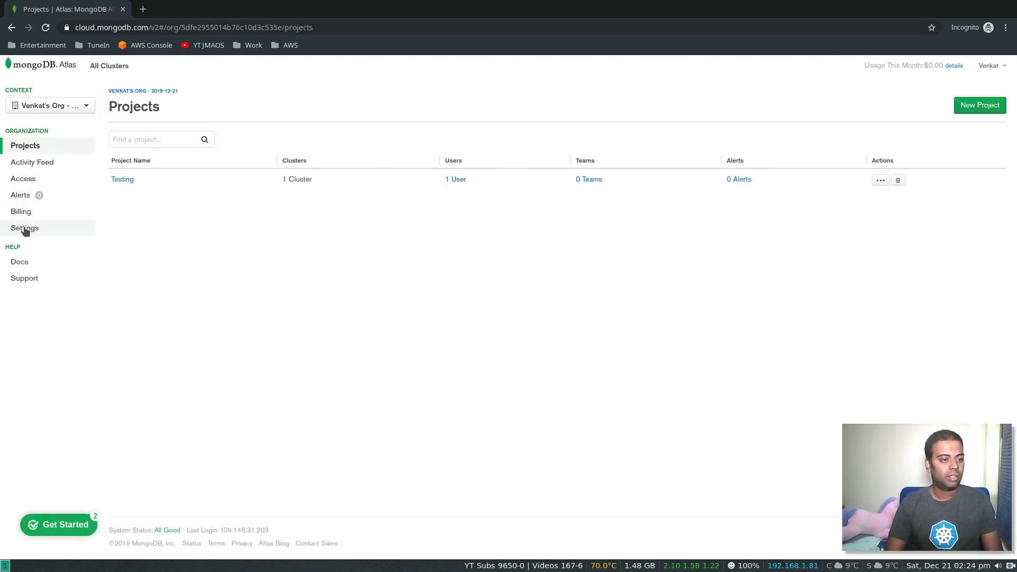
- Rename the organization to Just Me Ltd and return to its Projects list
left_click(30, 232)
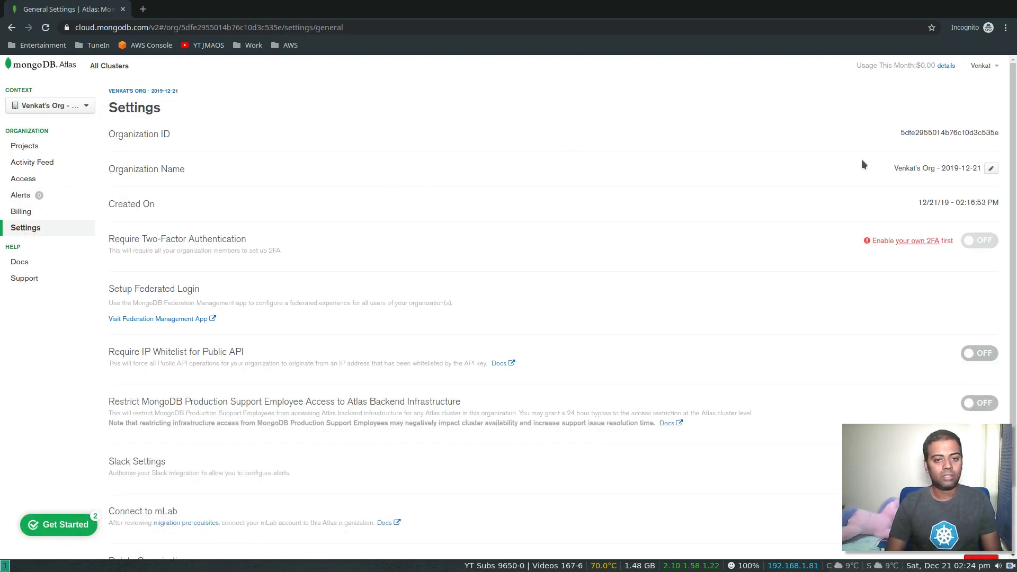
left_click(991, 169)
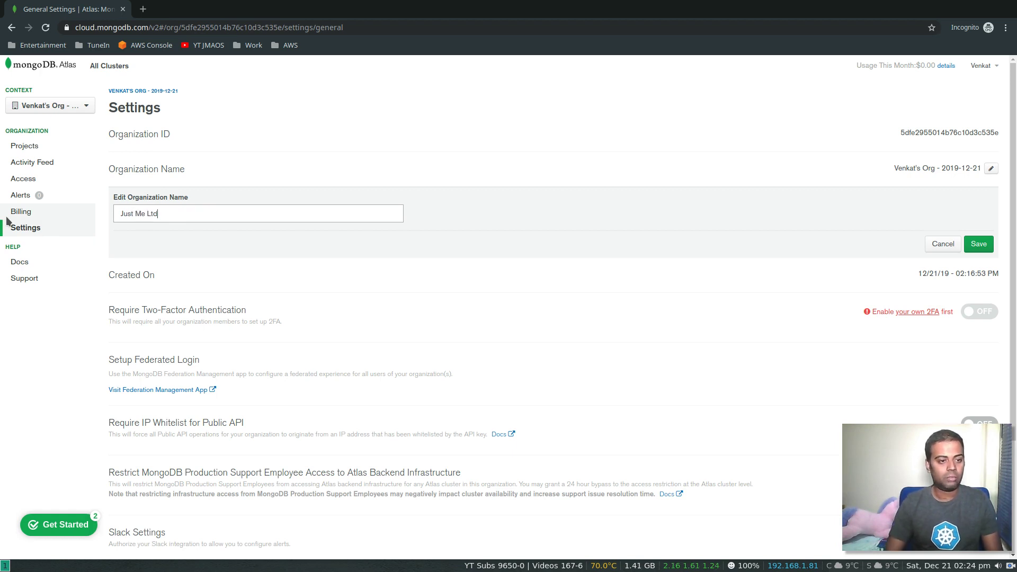
left_click(977, 242)
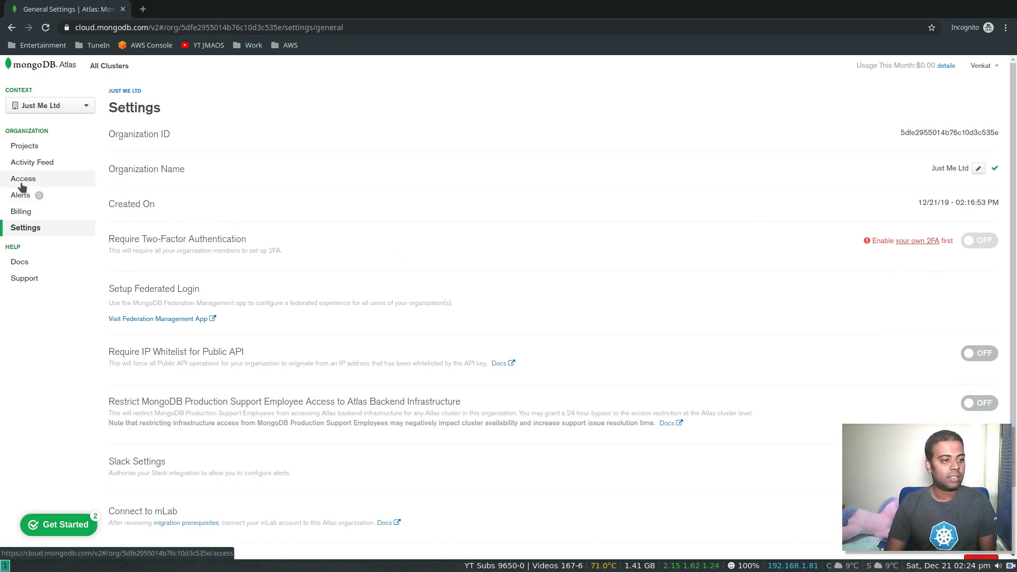
left_click(29, 151)
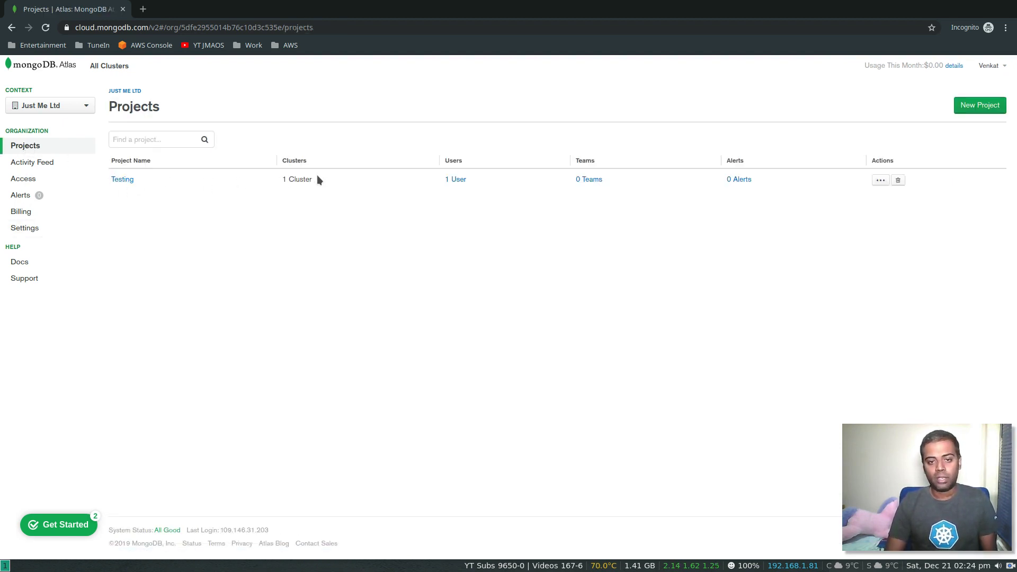
- View the Testing project's one user, then return to its JustMe Clusters page
left_click(454, 179)
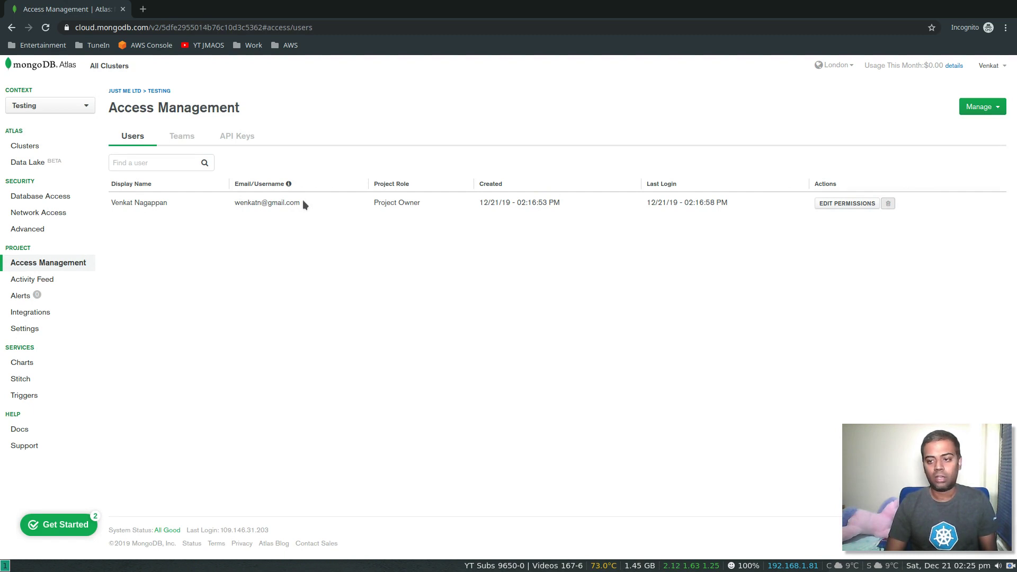
left_click(24, 150)
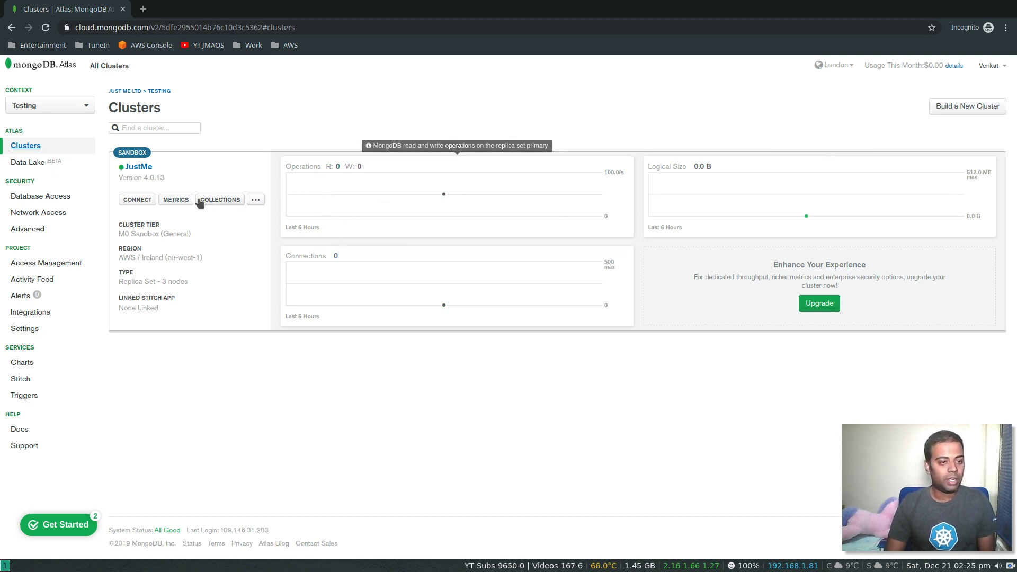
left_click(175, 200)
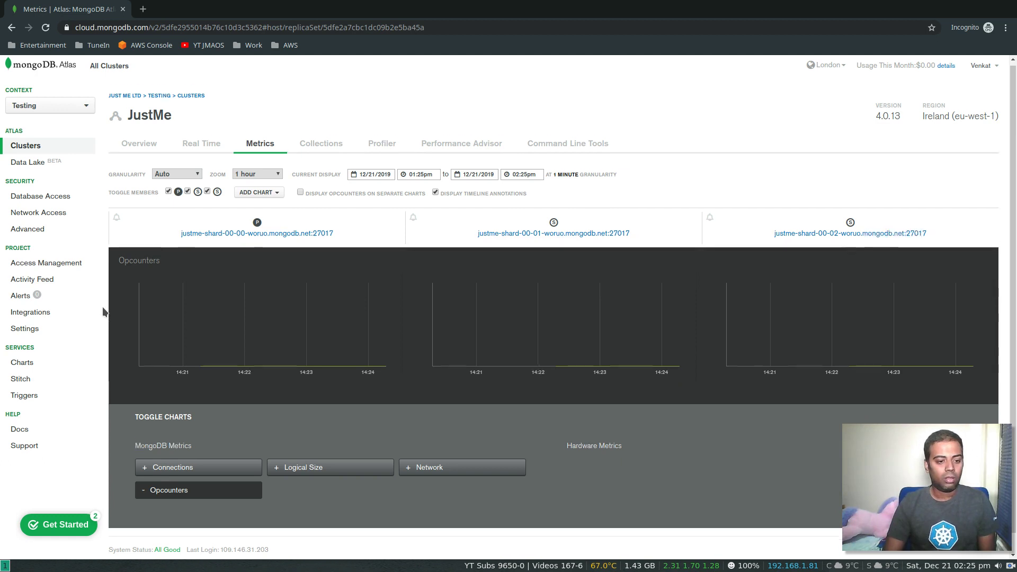
scroll(104, 311, "down", 1)
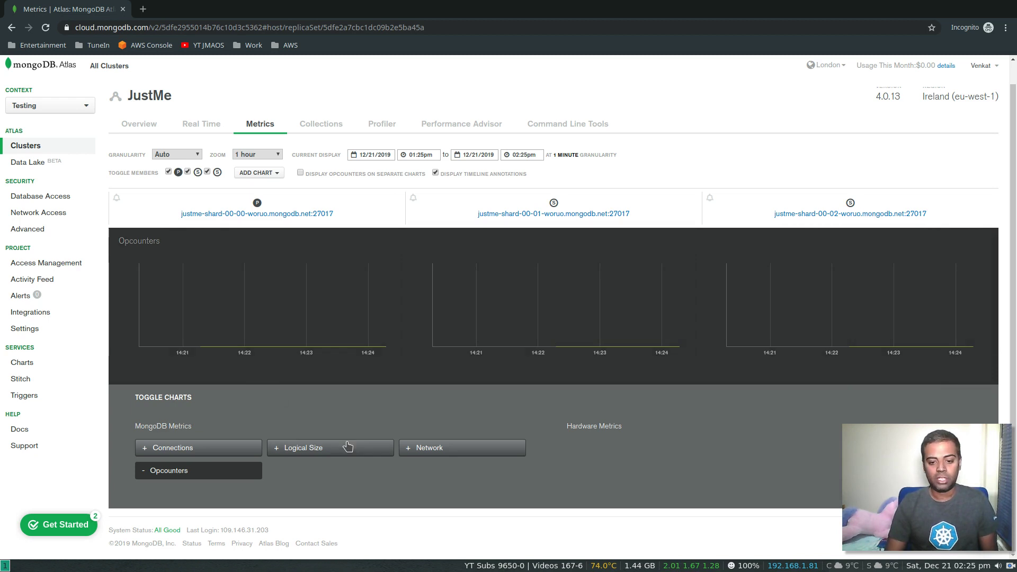
left_click(19, 147)
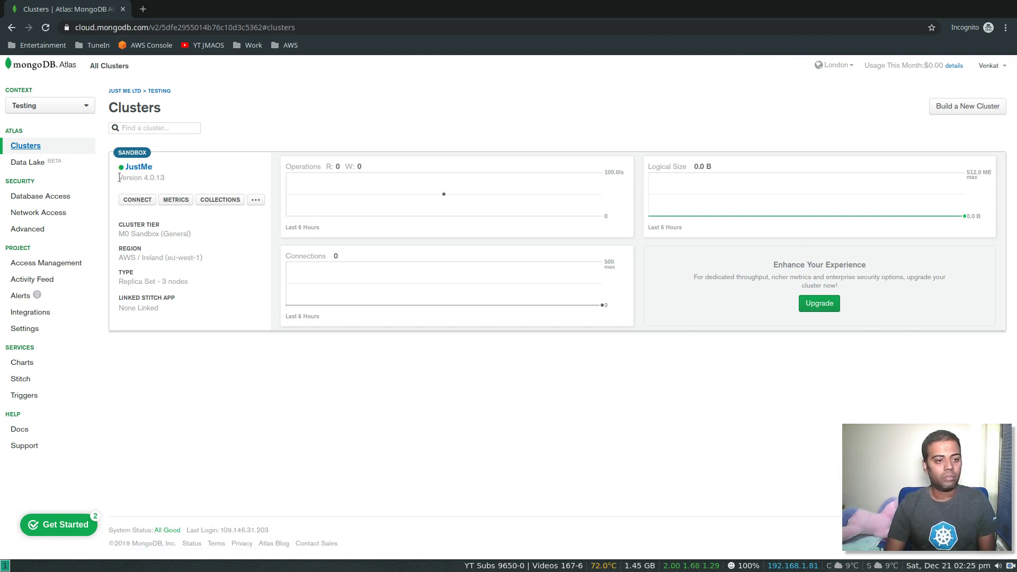
left_click(147, 169)
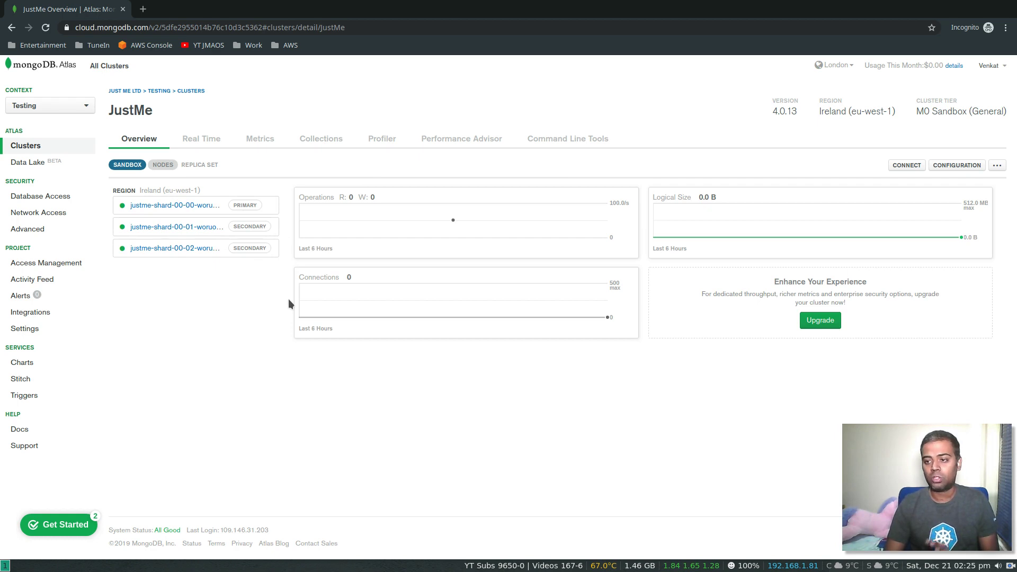
left_click(150, 207)
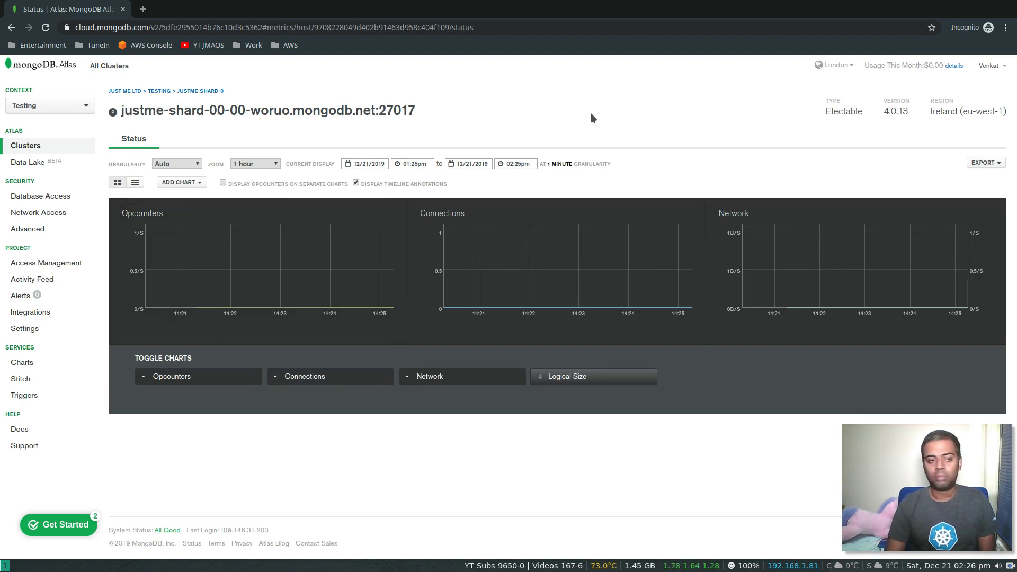
left_click(57, 147)
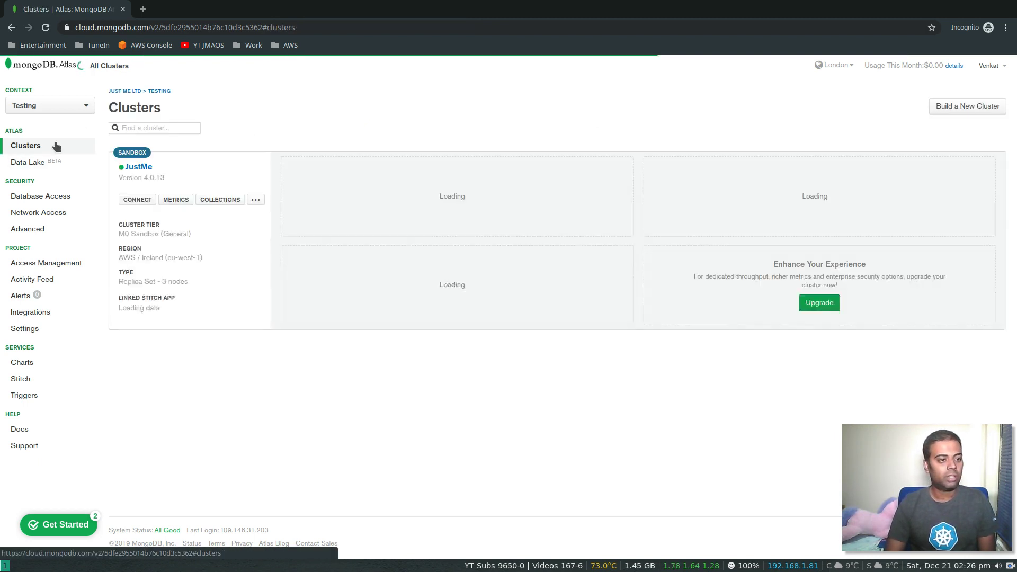
- Open the project's Activity Feed and scroll through its logged events
left_click(51, 266)
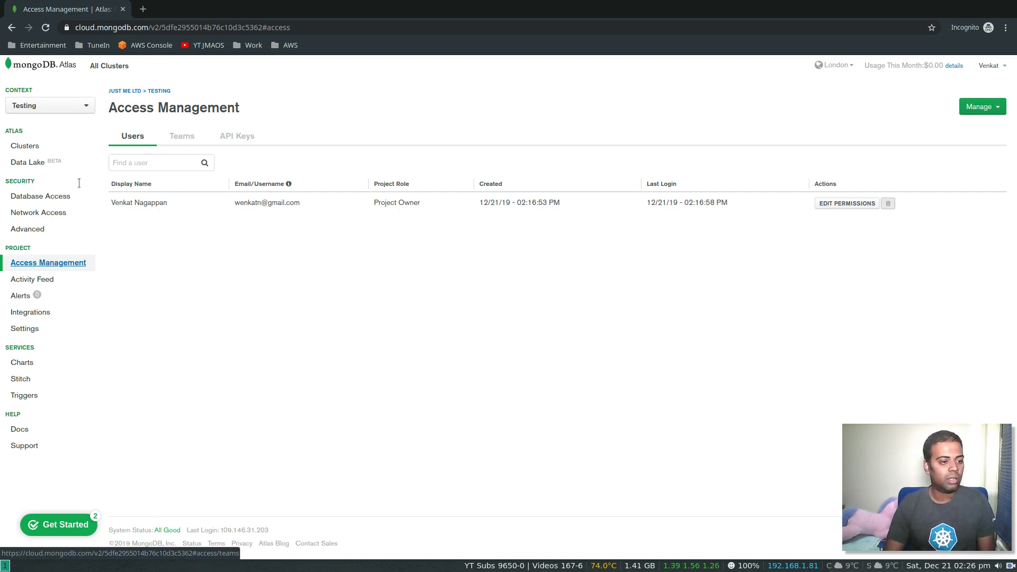
left_click(37, 279)
scroll(262, 343, "down", 5)
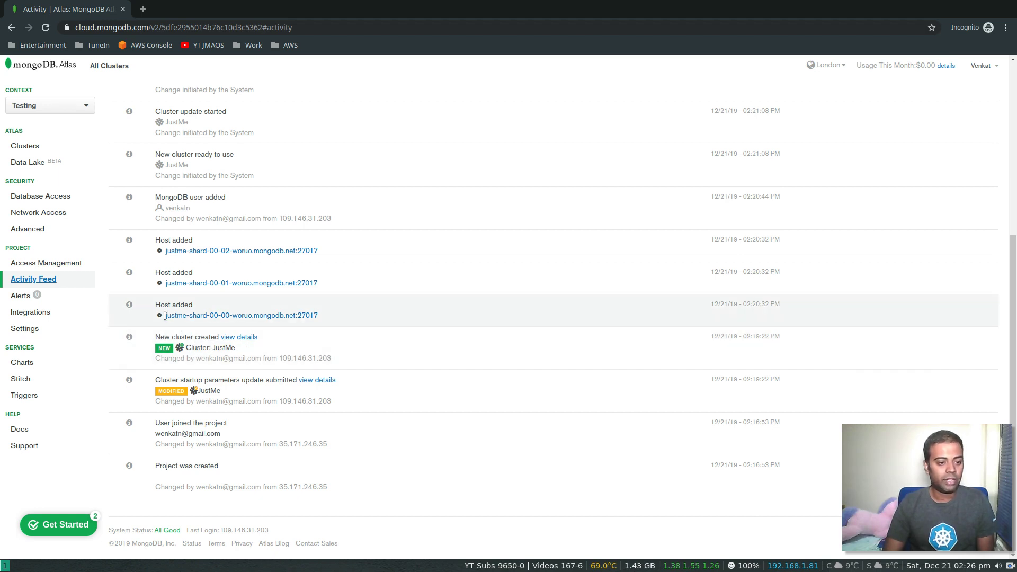
scroll(165, 316, "up", 1)
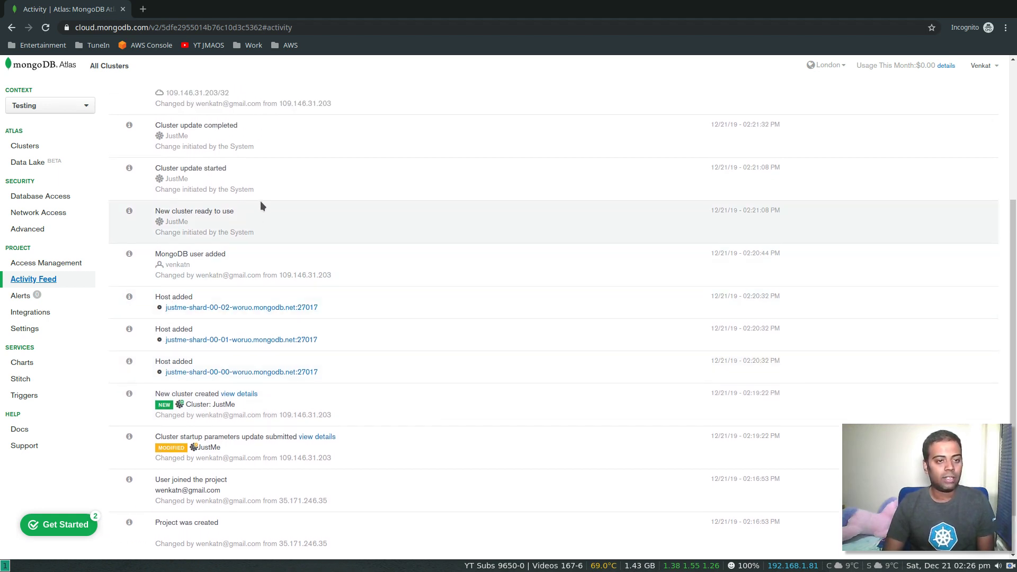
scroll(261, 205, "up", 3)
scroll(241, 231, "up", 3)
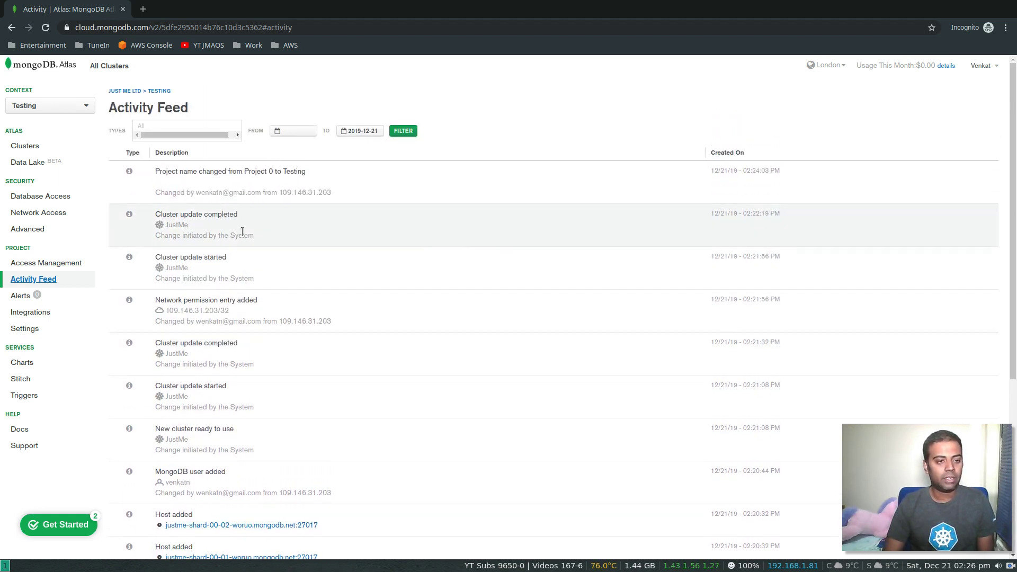
- Browse the Types filter and FROM date picker without applying either
left_click(167, 124)
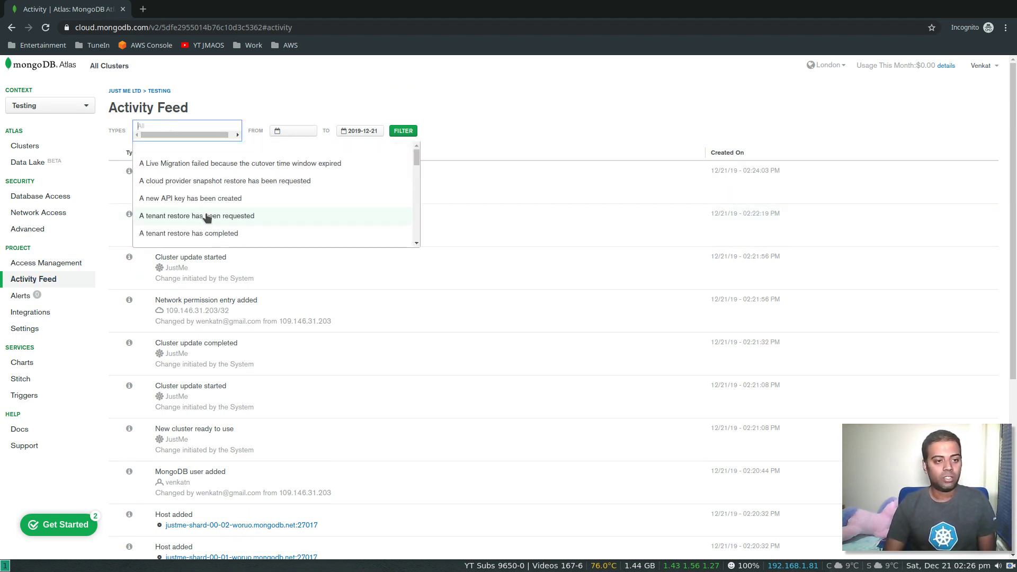
scroll(211, 232, "down", 6)
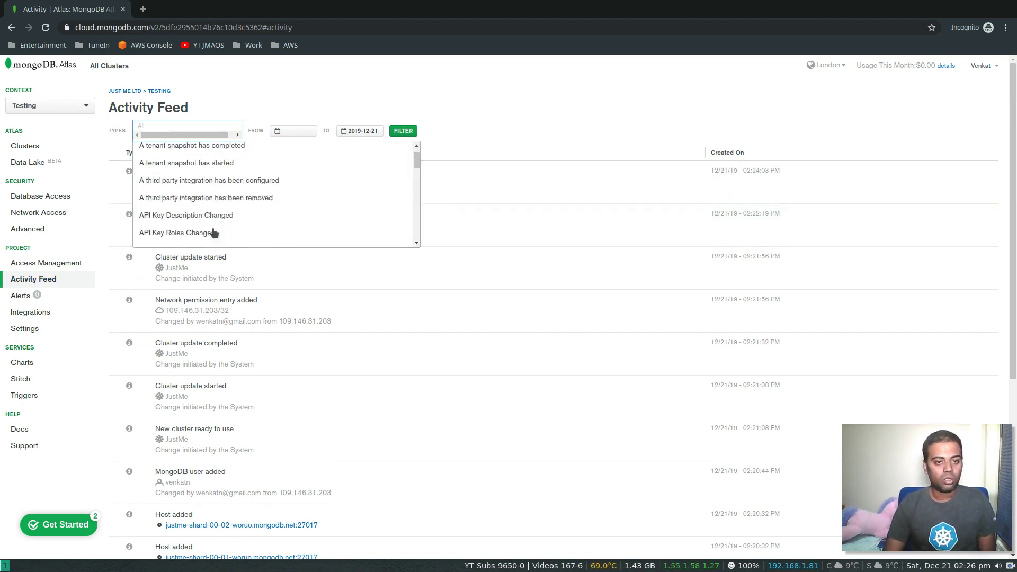
left_click(395, 84)
left_click(303, 131)
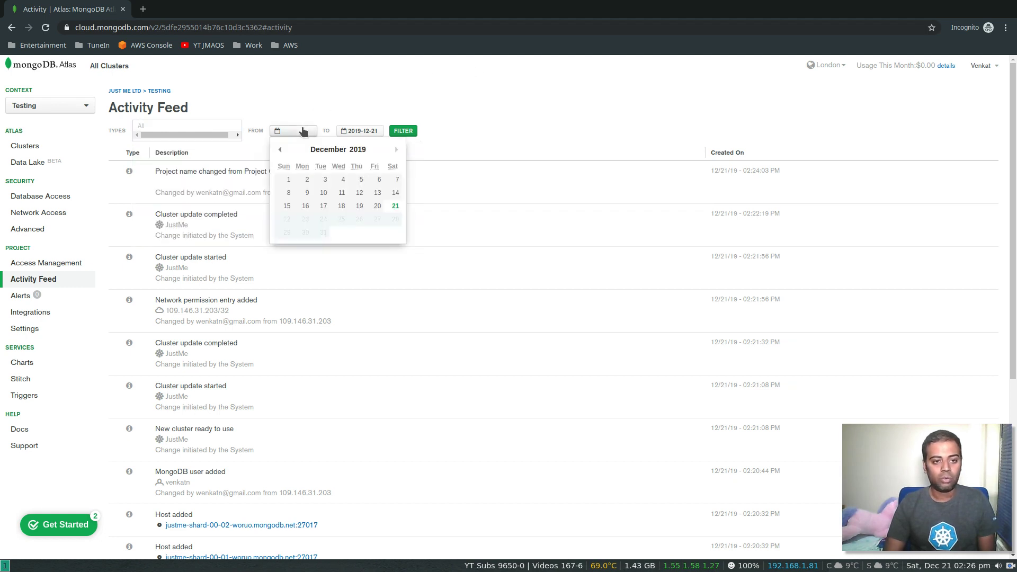
left_click(427, 107)
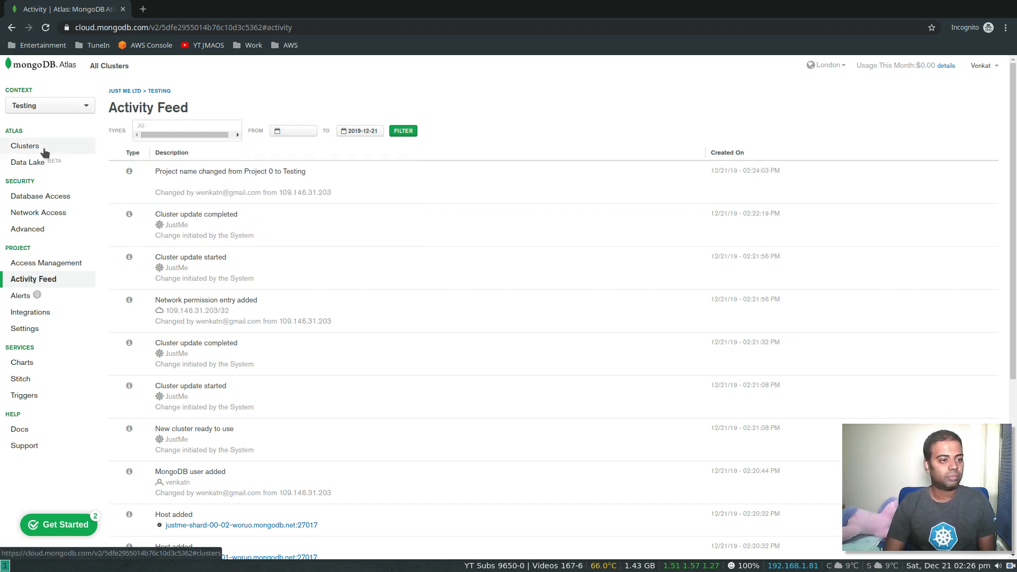
- Open JustMe's Edit Configuration and browse the tiers from M0 Sandbox up to M300
left_click(45, 151)
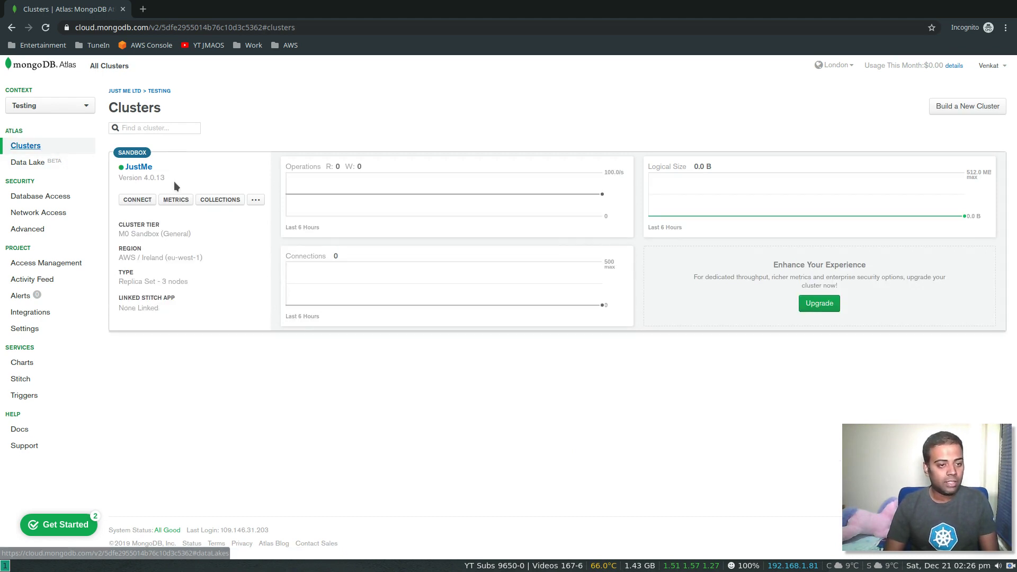
left_click(255, 201)
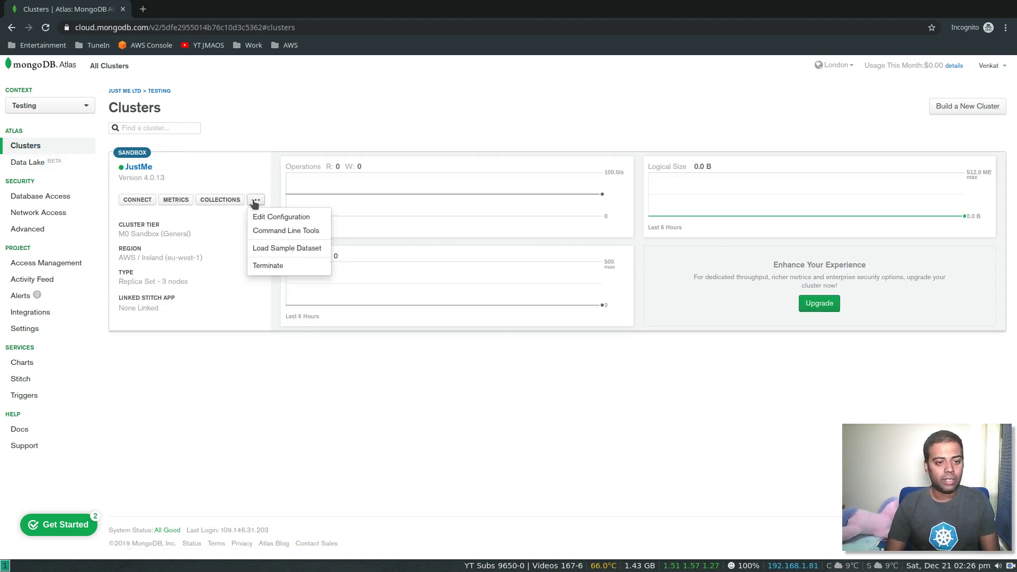
left_click(290, 218)
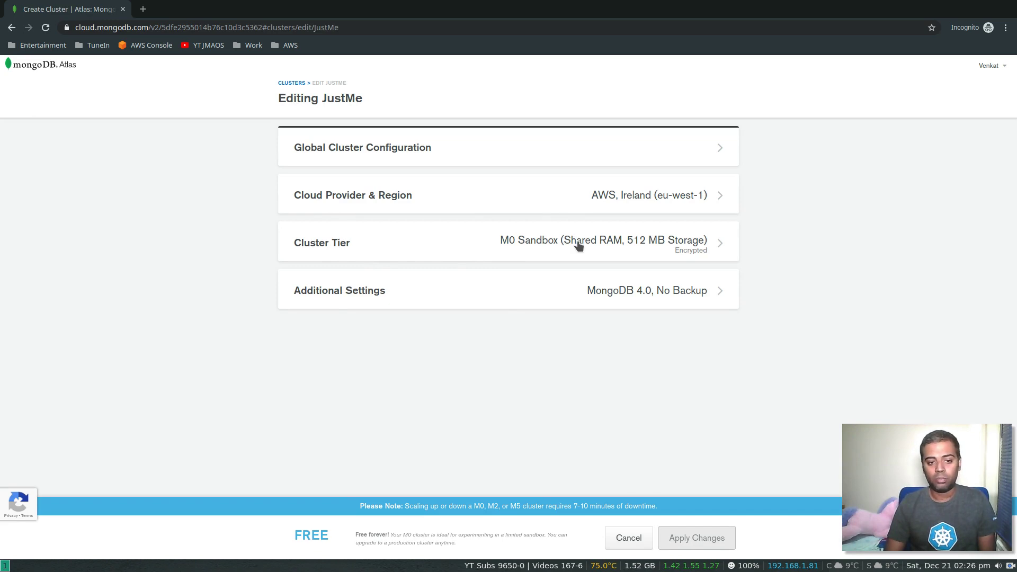
left_click(577, 241)
scroll(290, 348, "down", 10)
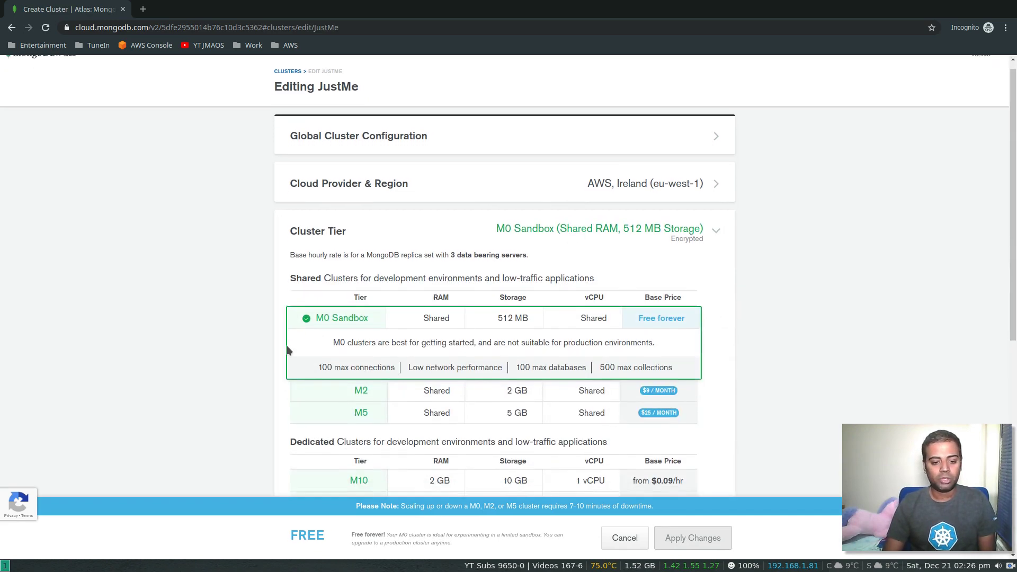
scroll(287, 351, "down", 1)
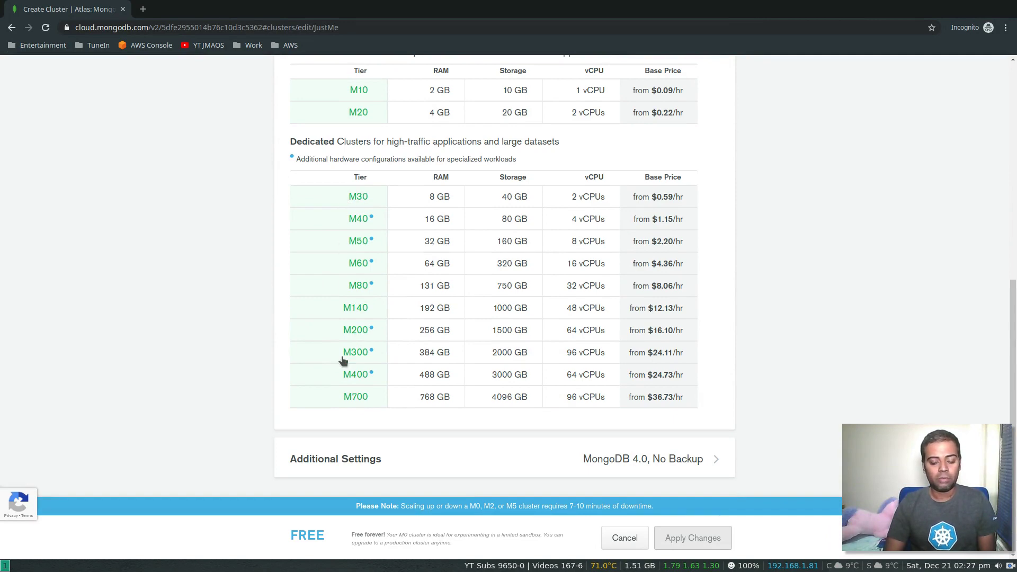
scroll(224, 254, "up", 5)
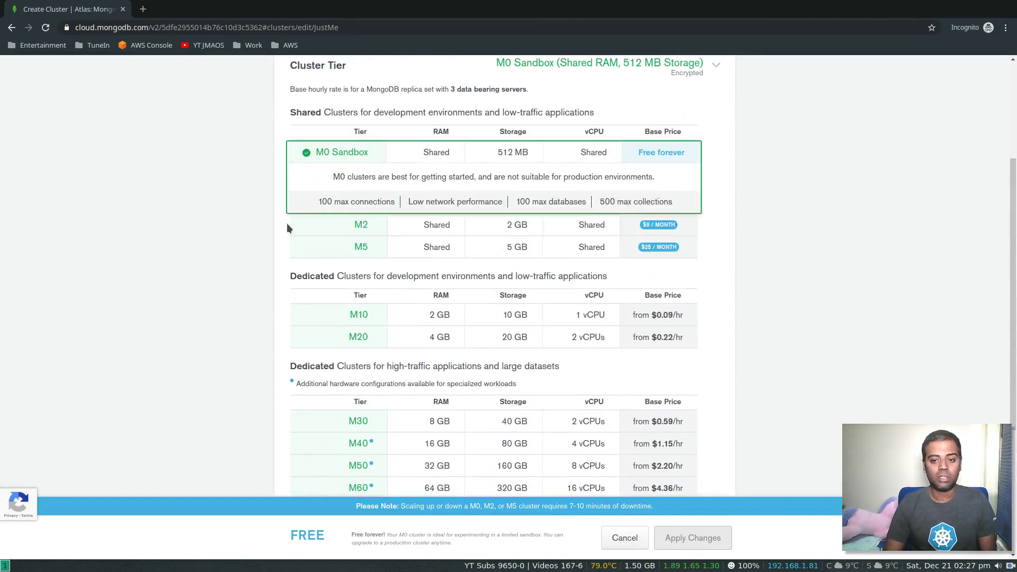
scroll(287, 225, "down", 2)
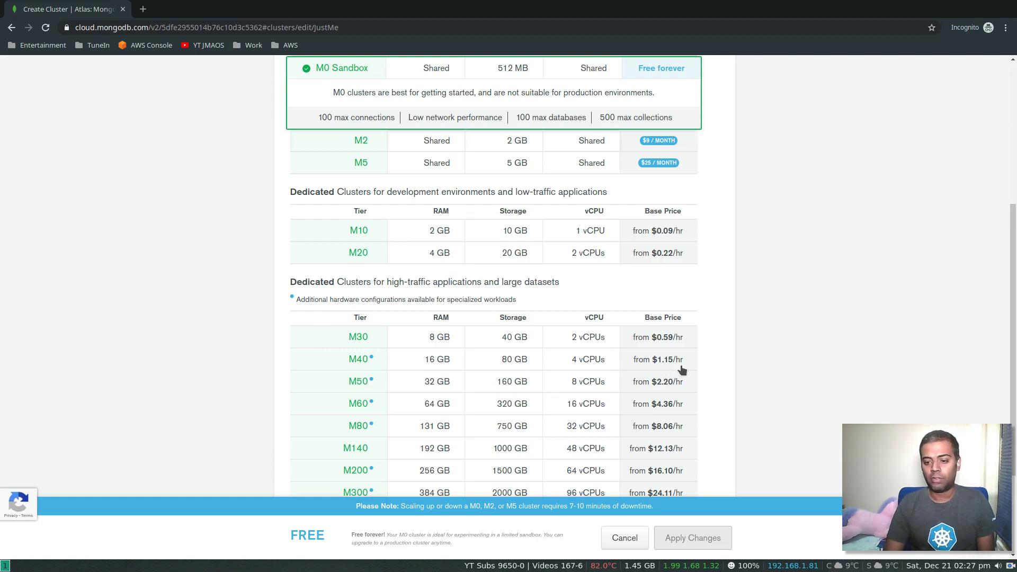
- Select the M40 tier and raise its storage to 800 GB
left_click(353, 360)
scroll(511, 384, "down", 3)
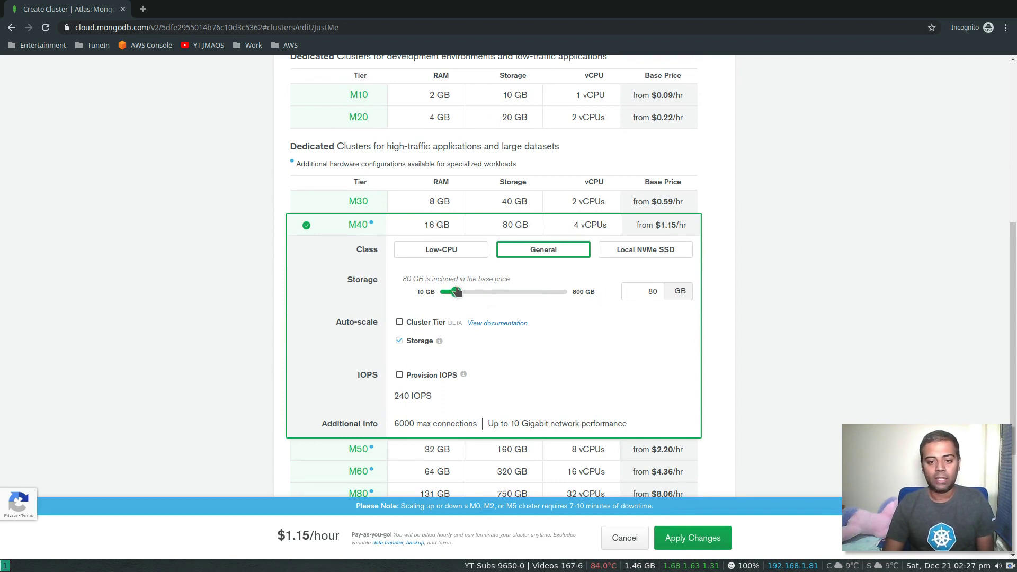
left_click_drag(459, 295, 491, 297)
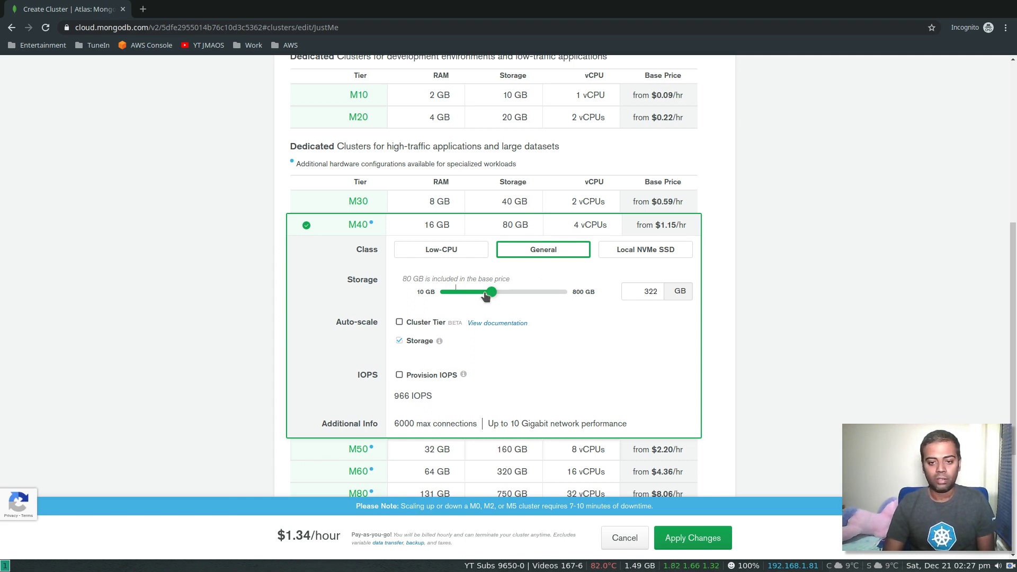
left_click_drag(491, 293, 595, 299)
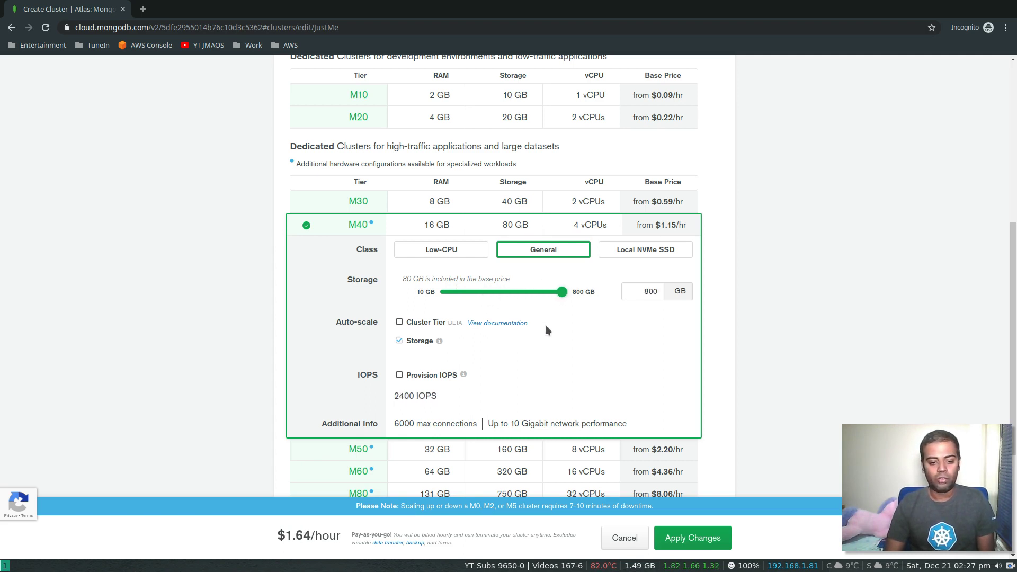
- Expand Additional Settings to review the M40 configuration's backup options
mouse_move(294, 540)
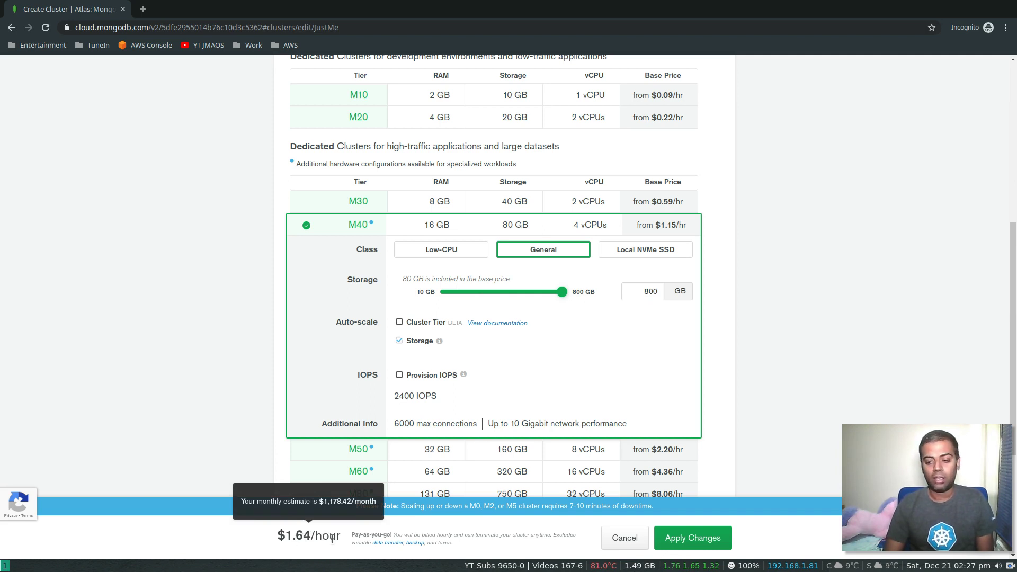
scroll(208, 214, "down", 4)
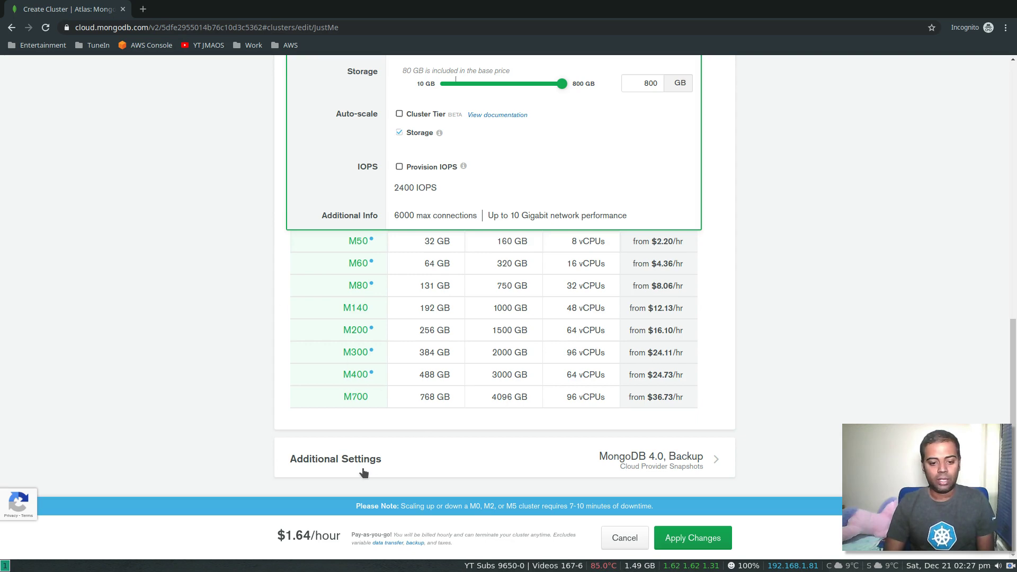
left_click(363, 470)
scroll(228, 405, "down", 4)
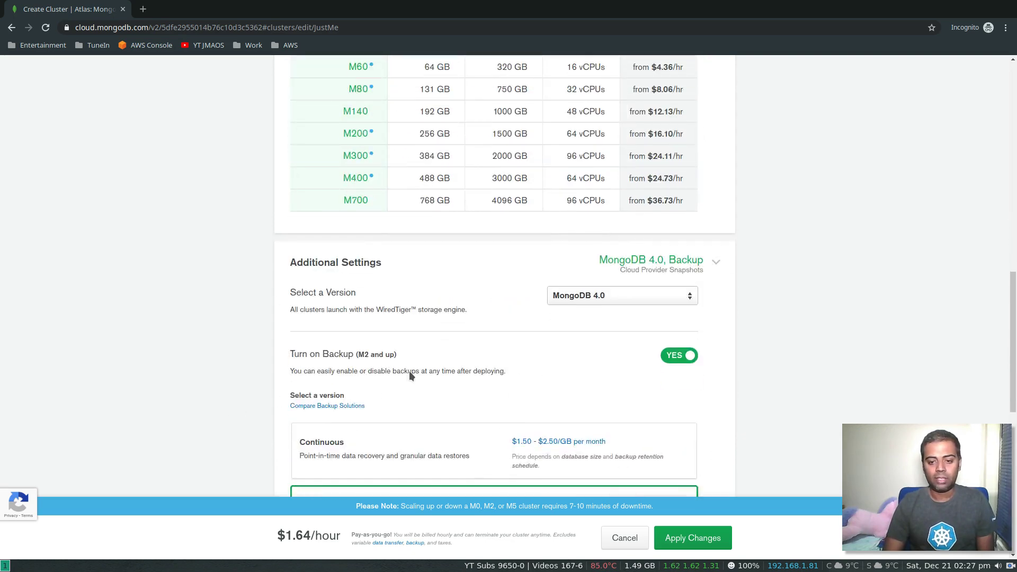
scroll(279, 386, "down", 4)
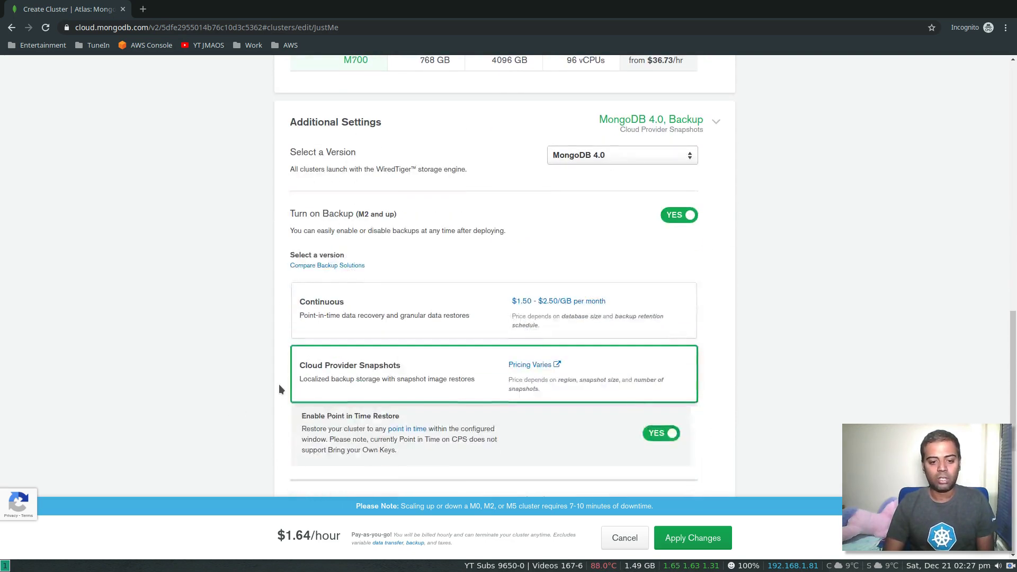
scroll(280, 389, "down", 2)
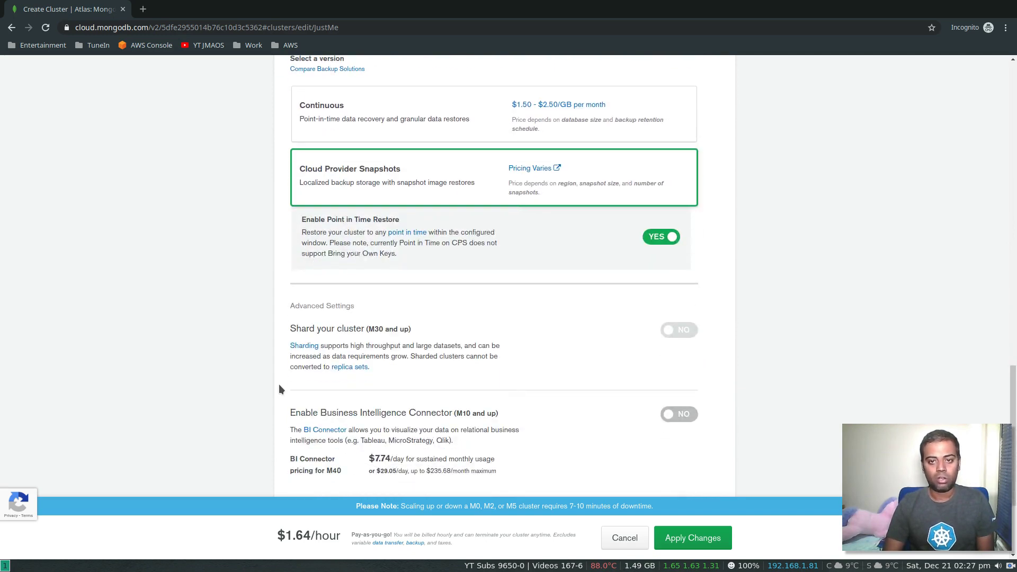
scroll(265, 395, "down", 3)
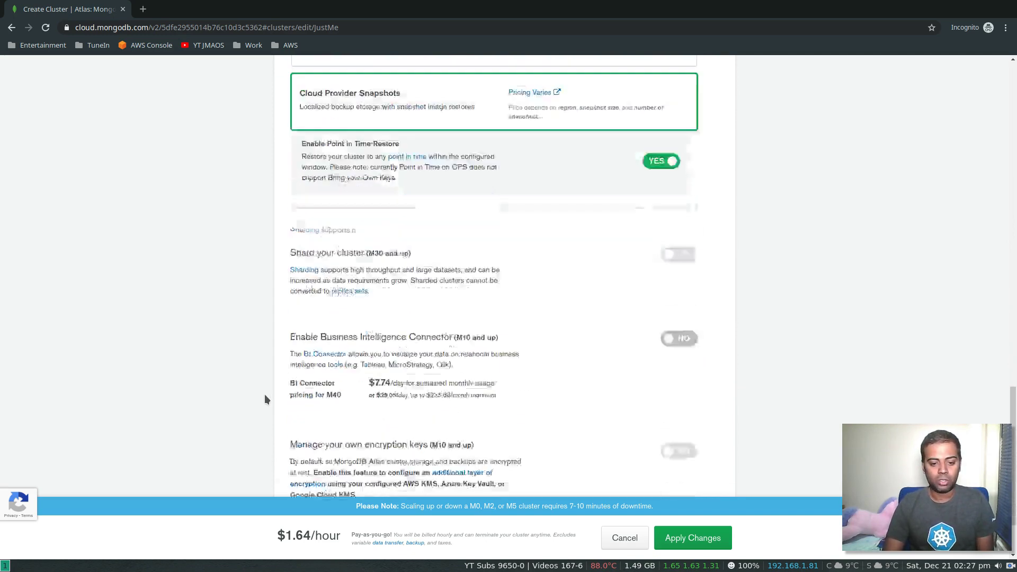
- Expand More Configuration Options, then cancel the edit, leaving JustMe on M0 Sandbox
left_click(365, 460)
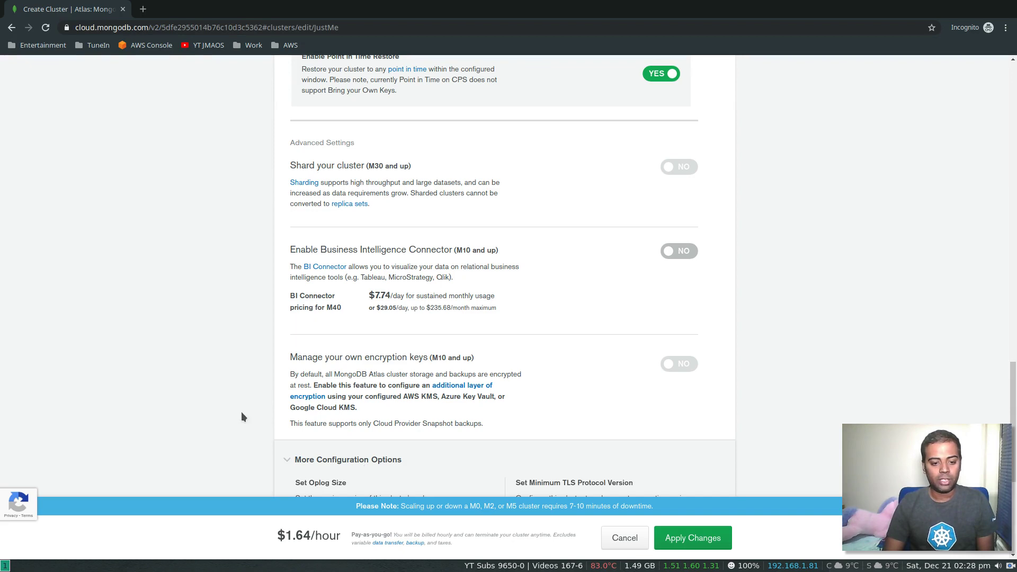
scroll(241, 412, "down", 5)
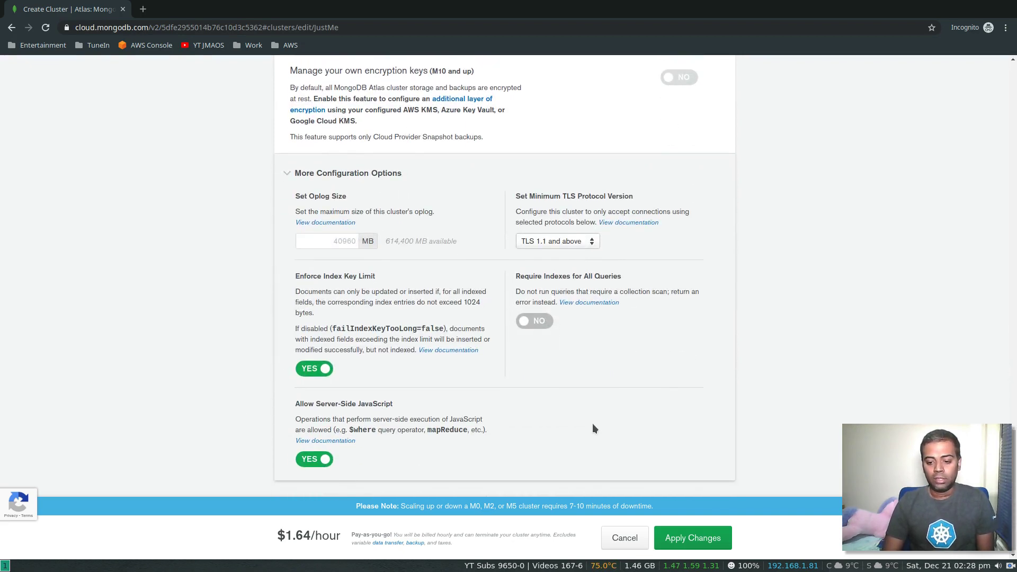
scroll(593, 424, "up", 5)
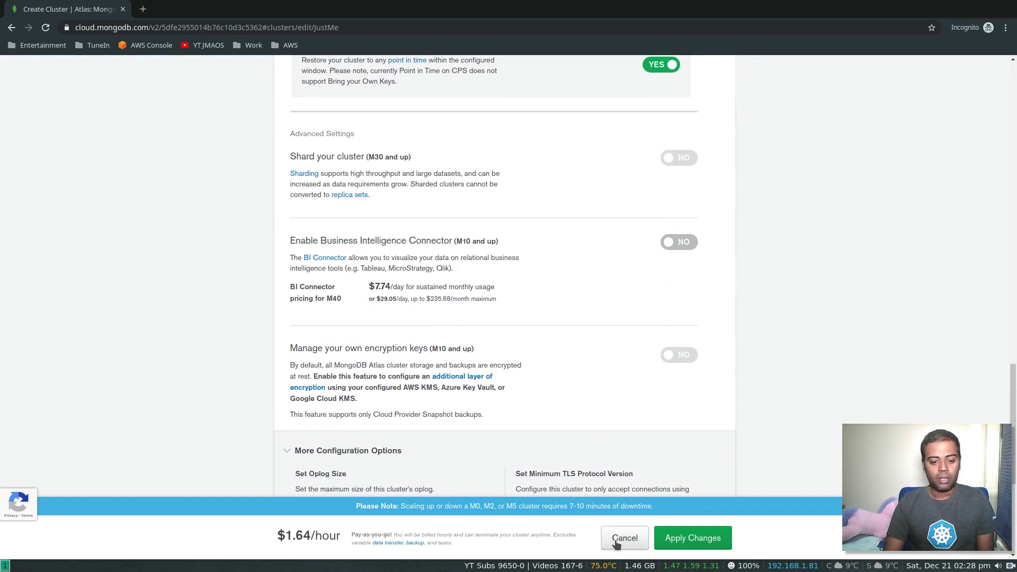
left_click(620, 538)
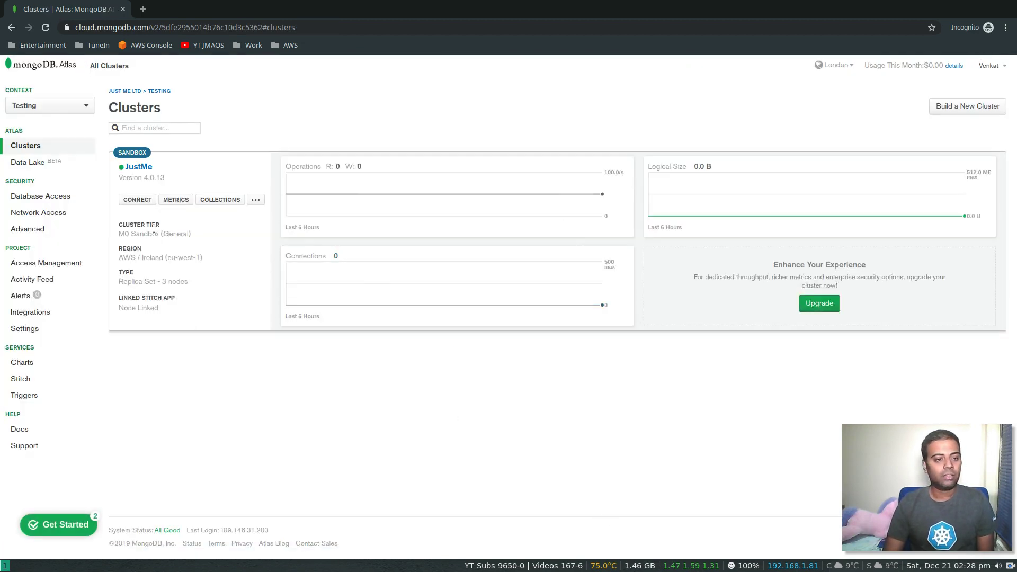
- Open the Connect to JustMe dialog and choose Connect Your Application
left_click(257, 201)
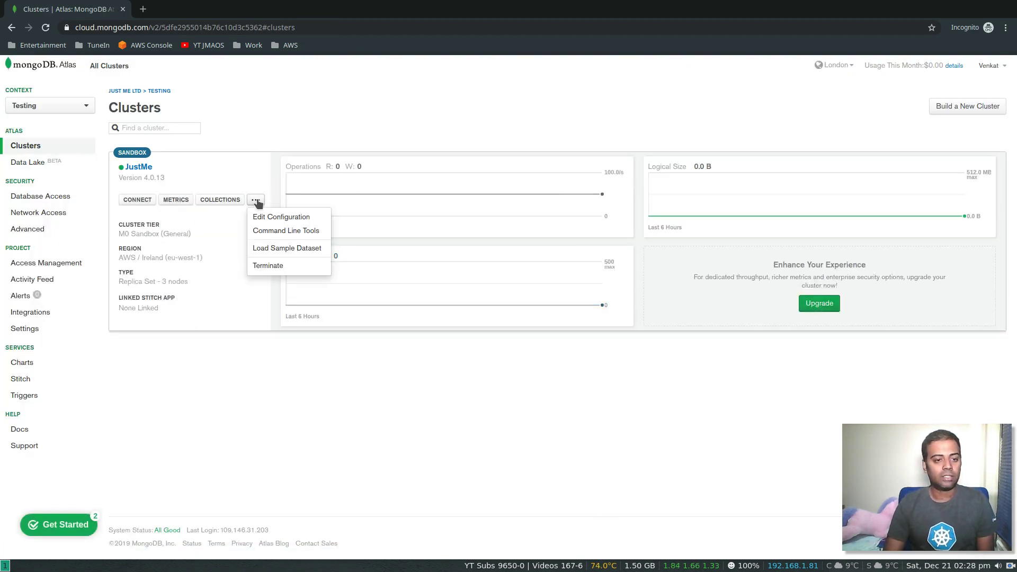
left_click(256, 201)
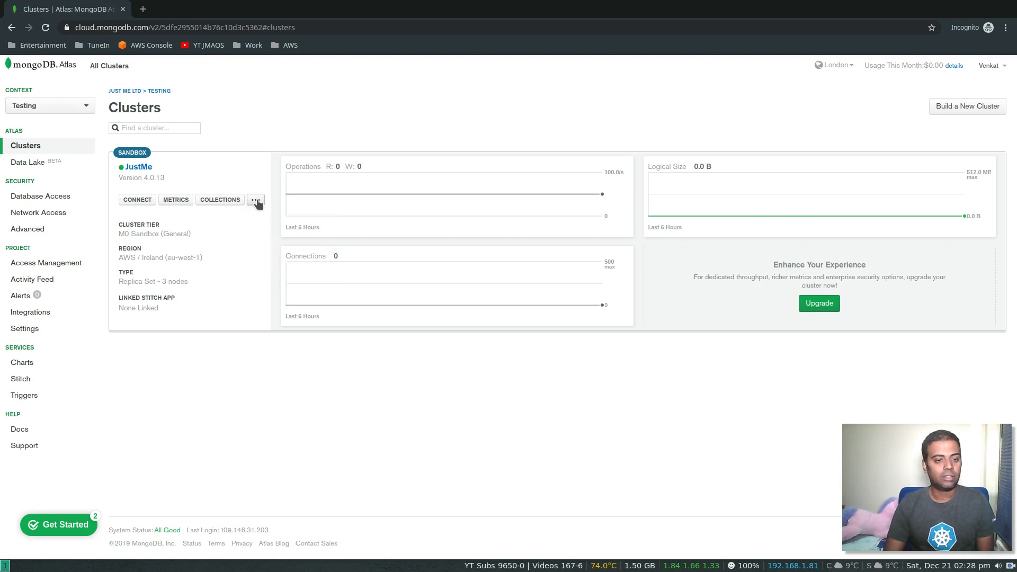
left_click(136, 203)
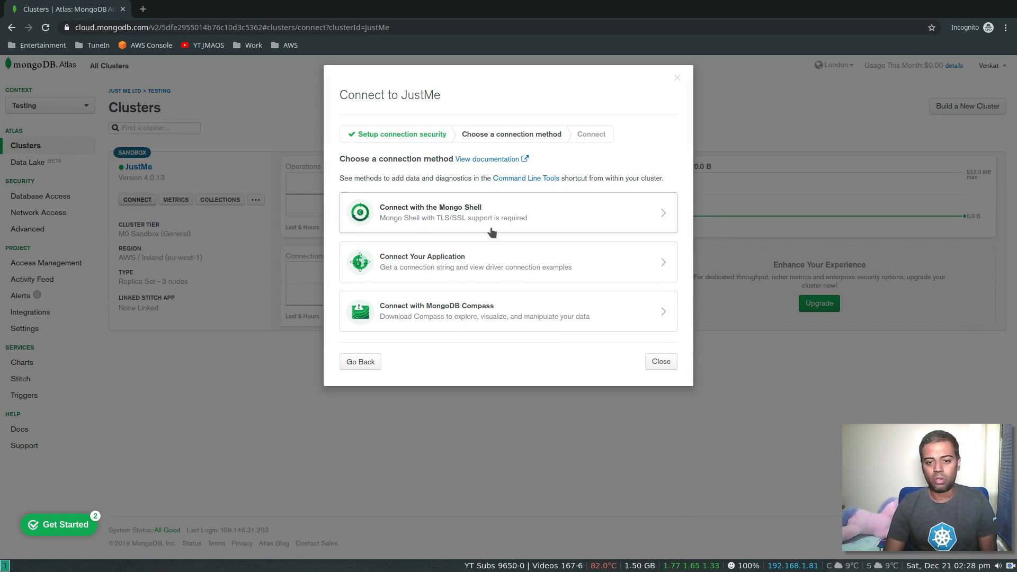
left_click(474, 272)
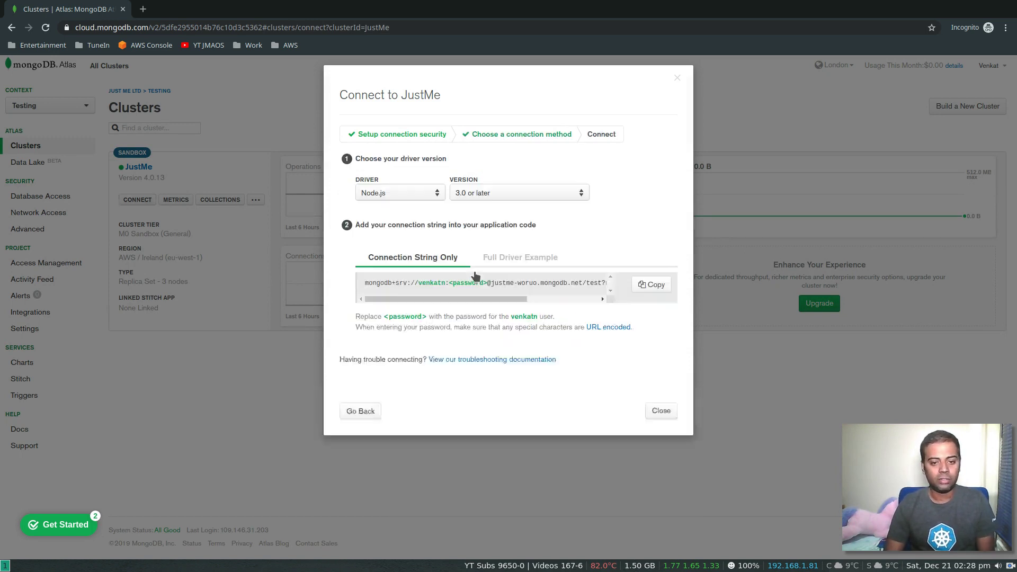
- Preview the full Python 3.6 or later driver example, then go back to connection methods
left_click(432, 195)
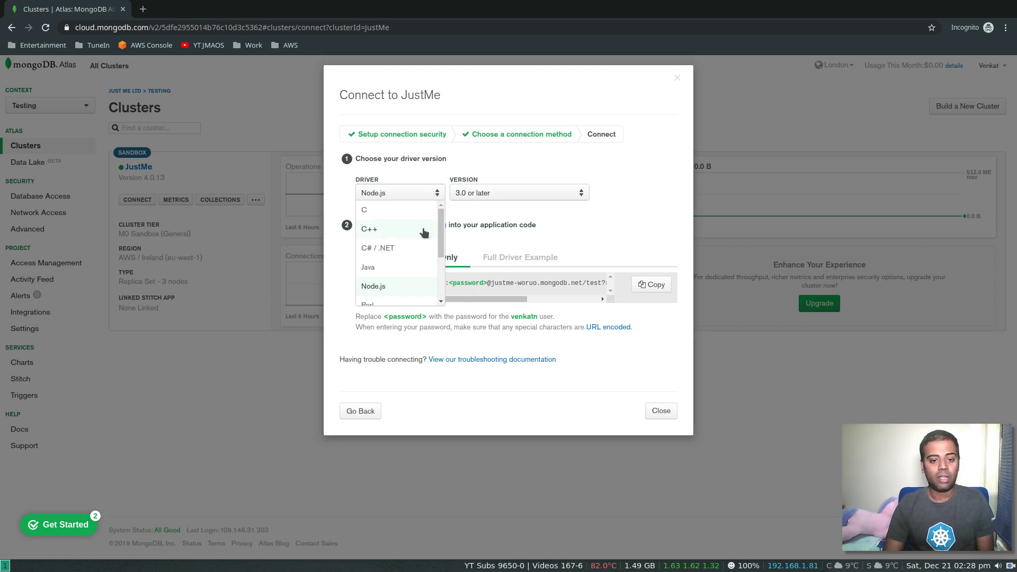
scroll(401, 263, "down", 2)
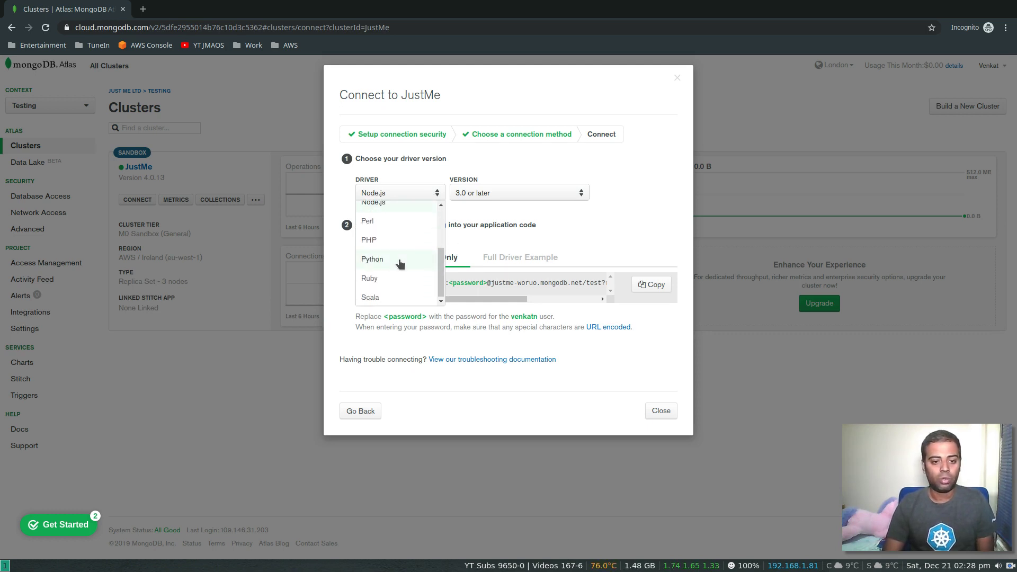
left_click(392, 260)
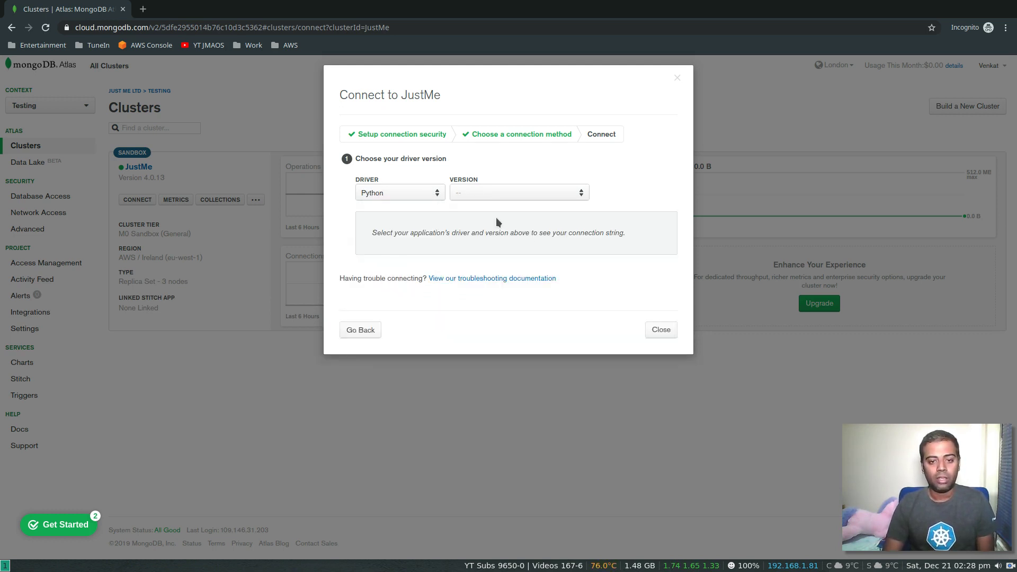
left_click(488, 197)
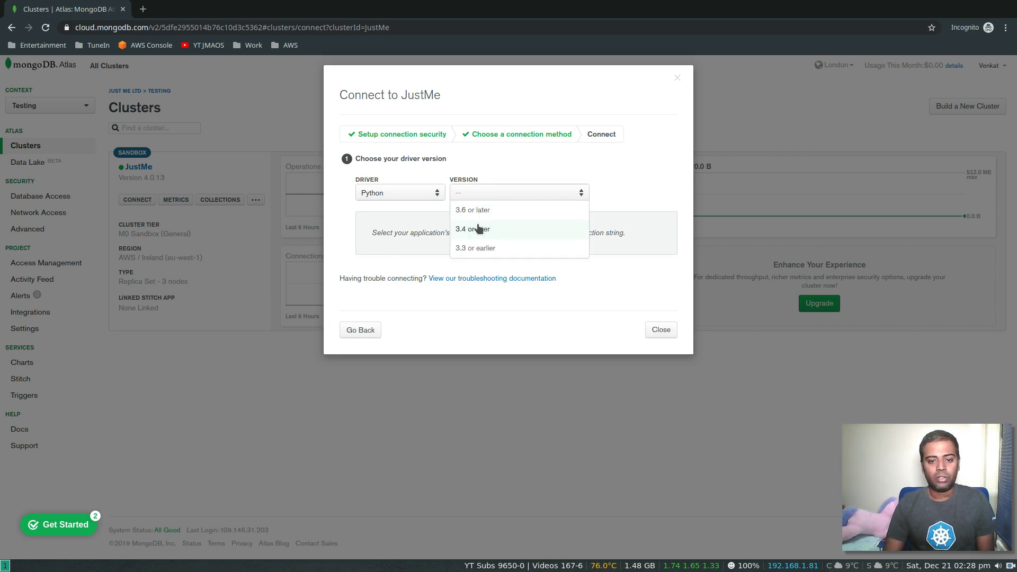
left_click(484, 210)
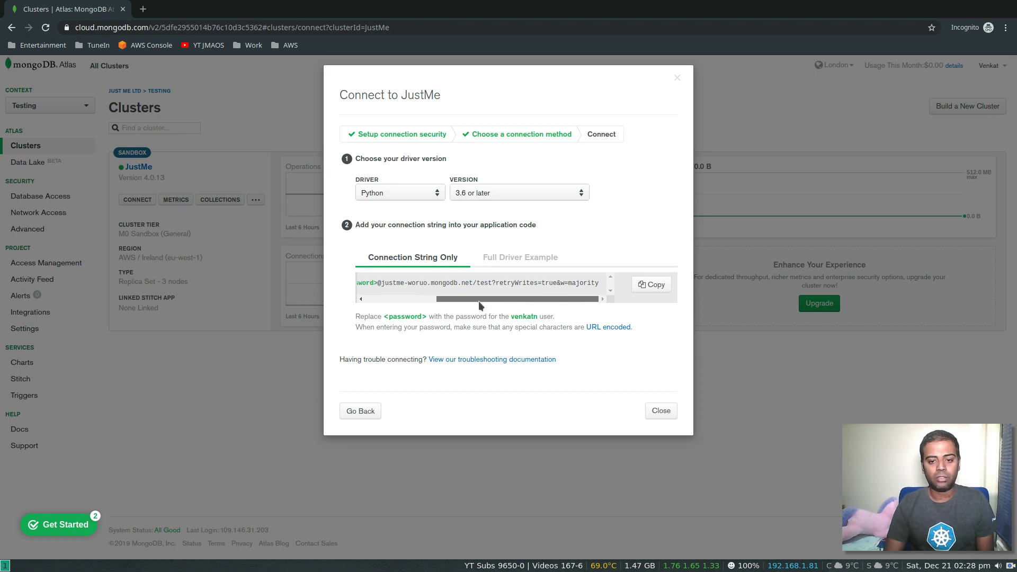
left_click_drag(480, 301, 407, 300)
left_click(511, 259)
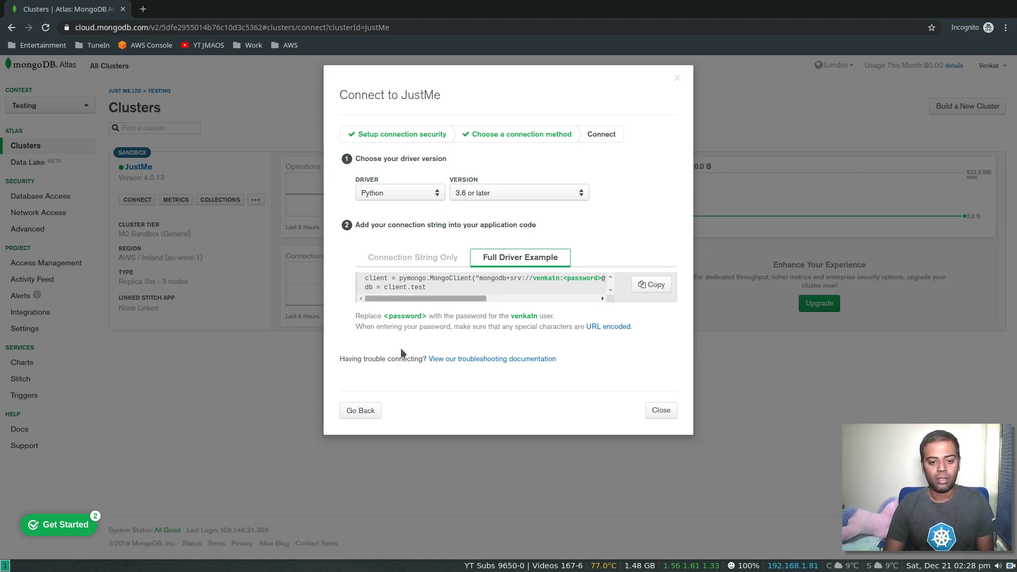
left_click(360, 411)
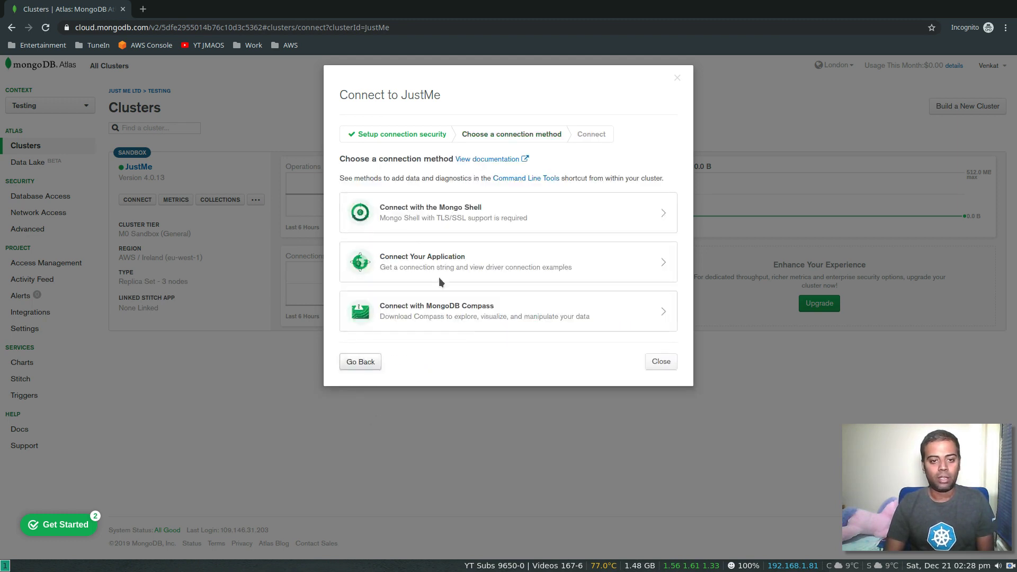
- Choose the Mongo Shell method and browse its download instructions, keeping Ubuntu 18.04
left_click(466, 224)
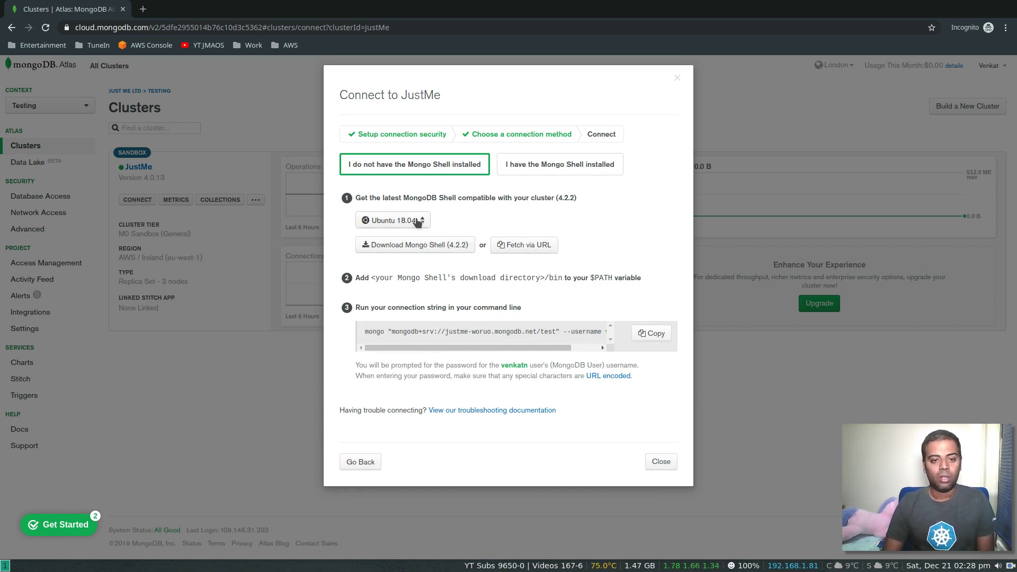
left_click(579, 164)
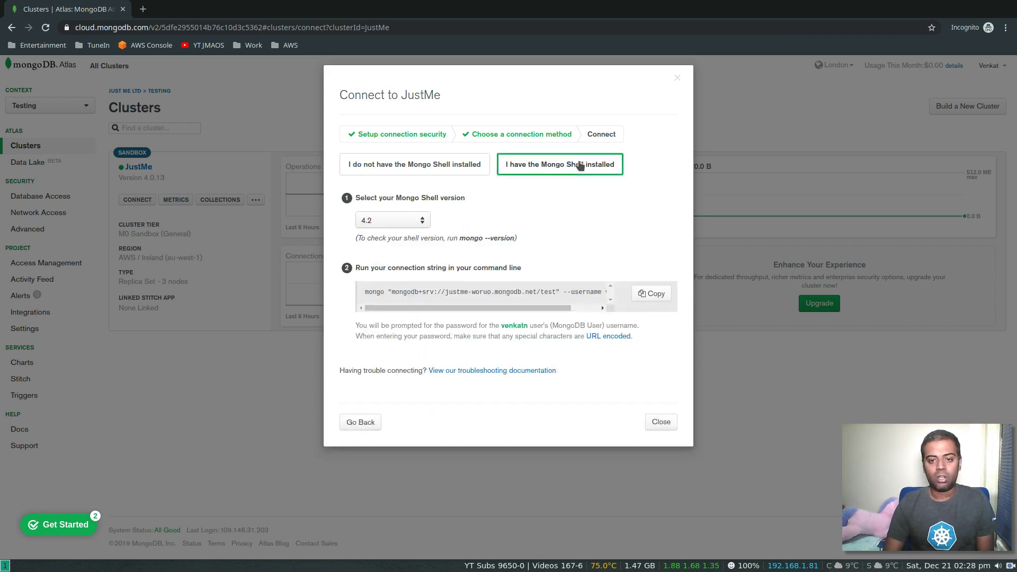
left_click(416, 166)
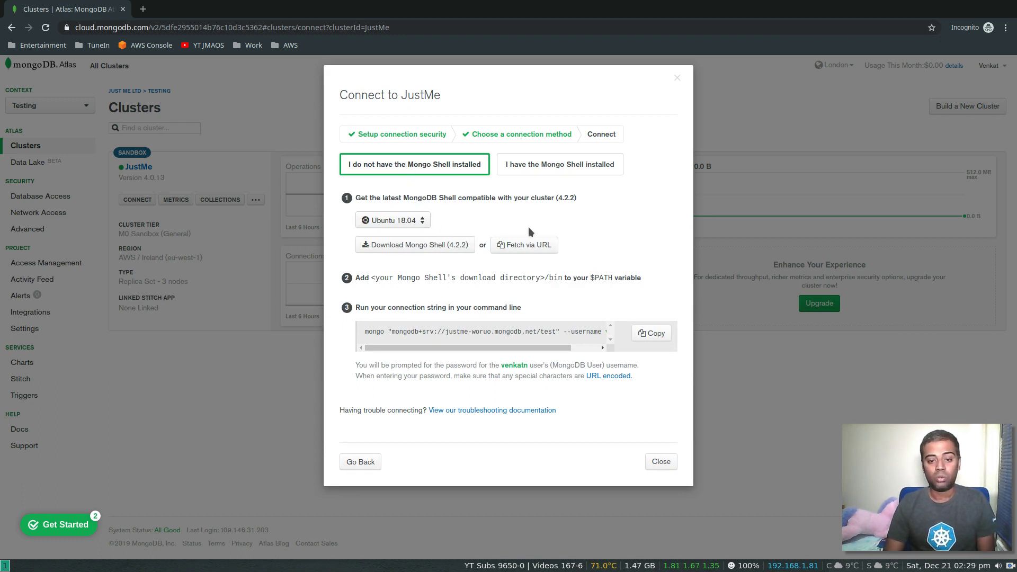
left_click(408, 221)
scroll(403, 286, "up", 1)
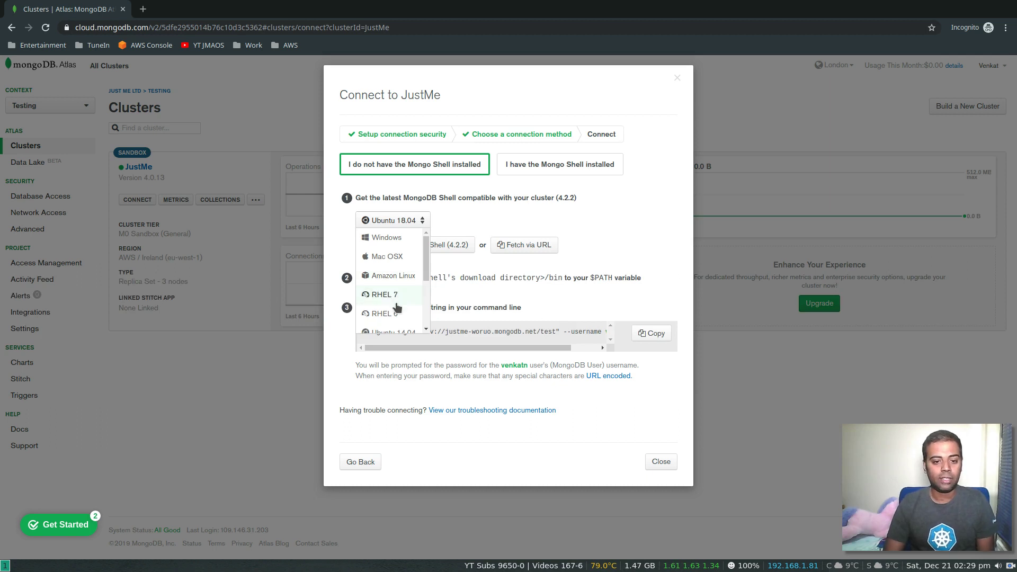
scroll(395, 286, "down", 2)
left_click(568, 220)
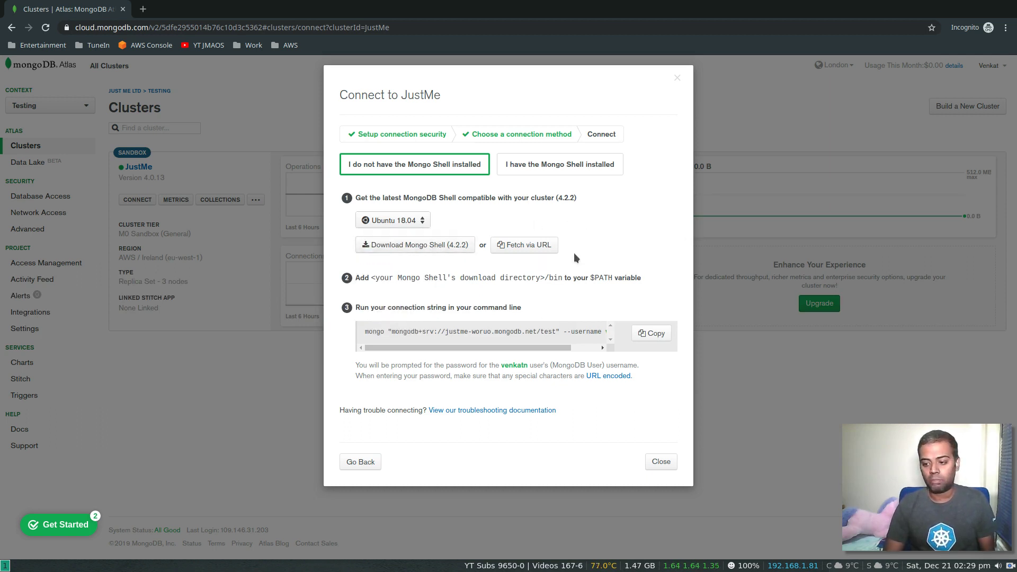
- Show the connection command for an installed Mongo Shell 4.2 and open a terminal alongside
left_click(556, 165)
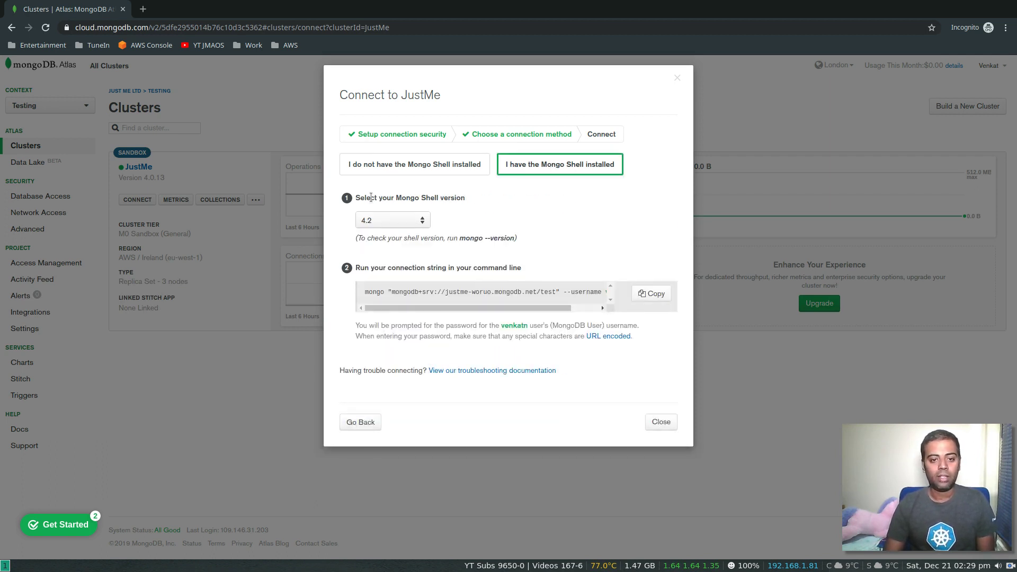
left_click(420, 222)
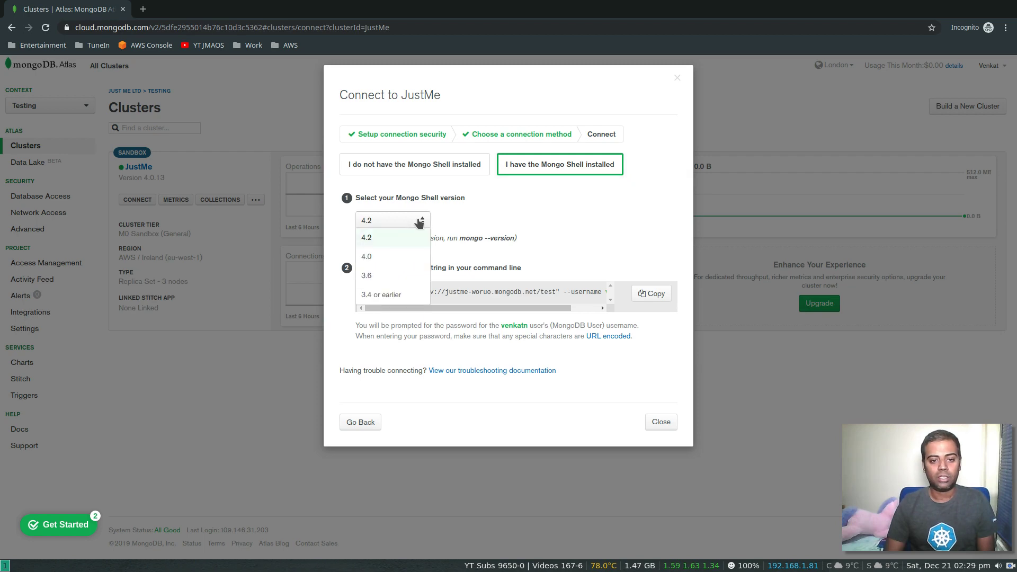
left_click(419, 221)
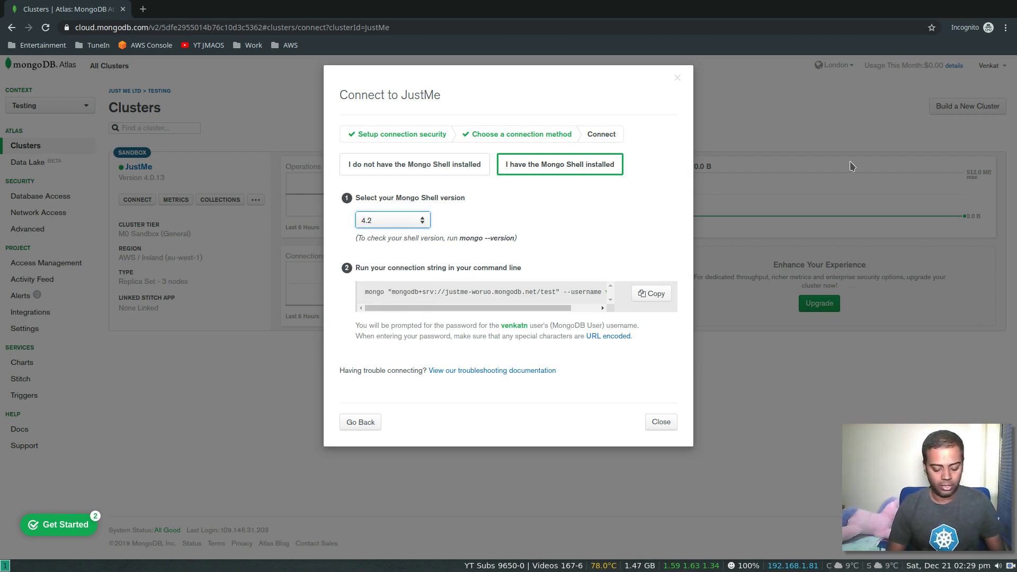
key("super+Return")
- Confirm the mongo shell is installed at /usr/bin/mongo and is version 4.0.8
type("which")
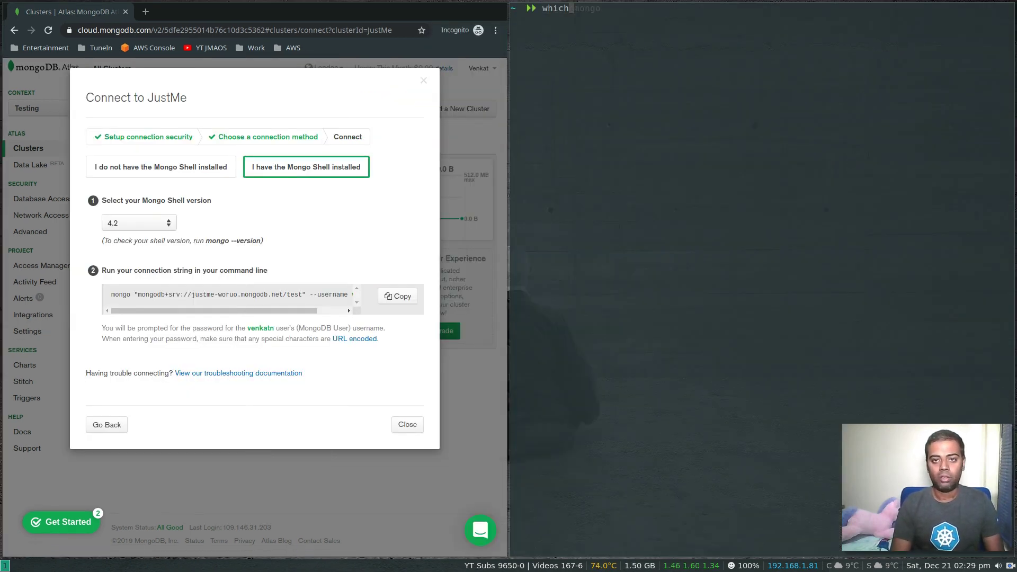
type(" mongo")
key("Return")
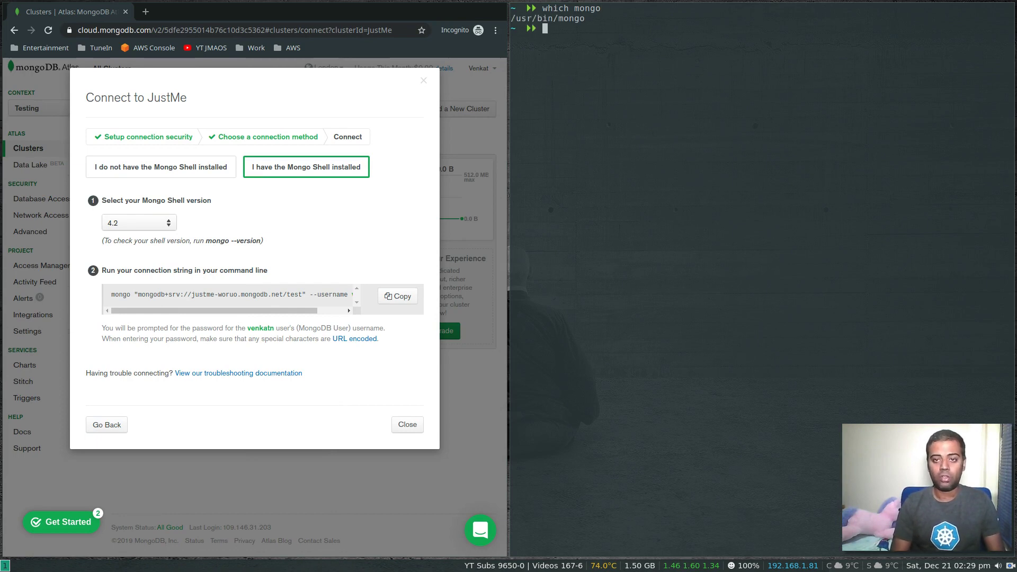
type("mongo ")
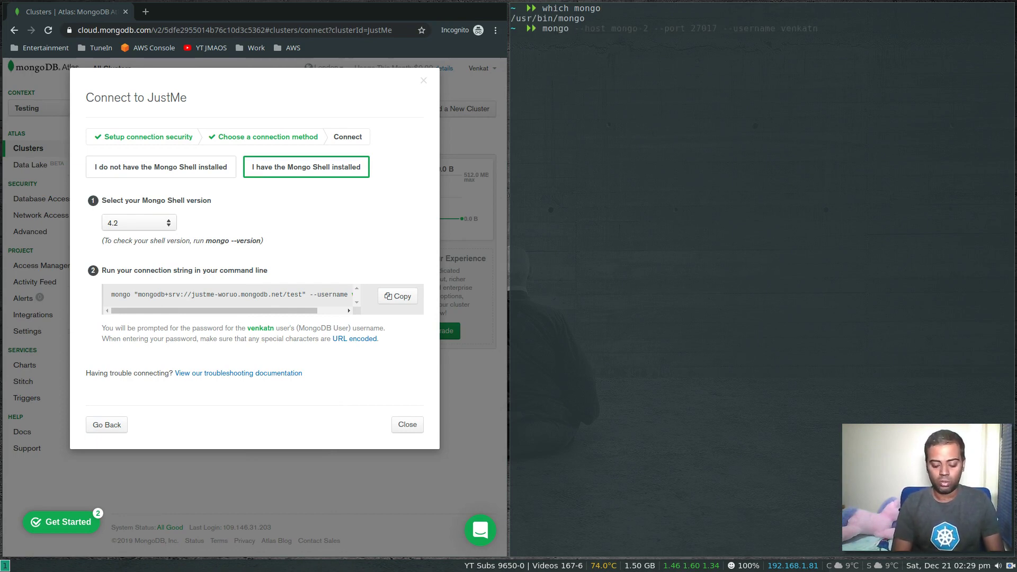
type("--version")
key("Return")
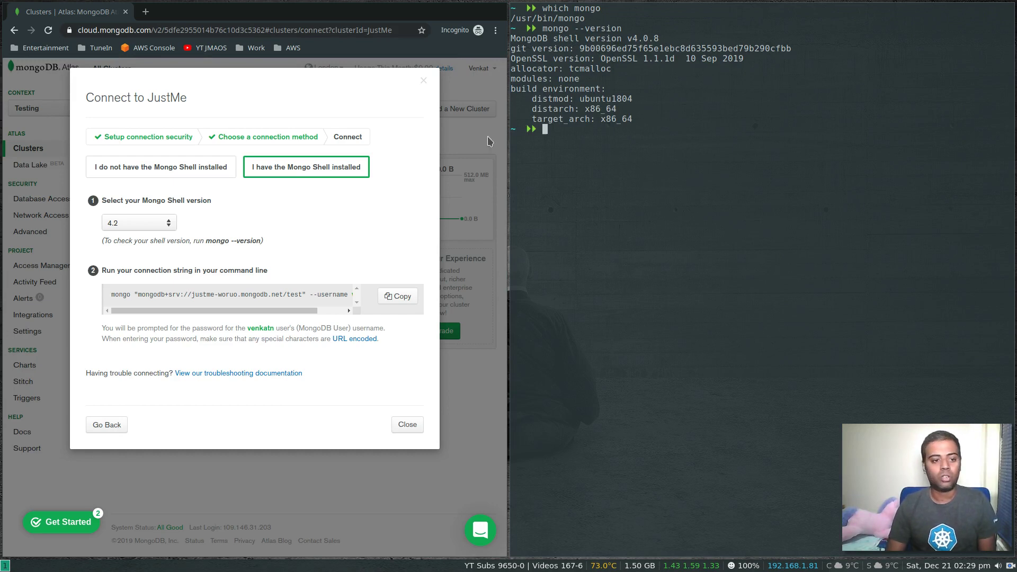
- Set Atlas shell version to 4.0 and paste its JustMe connection command into the terminal
left_click(167, 223)
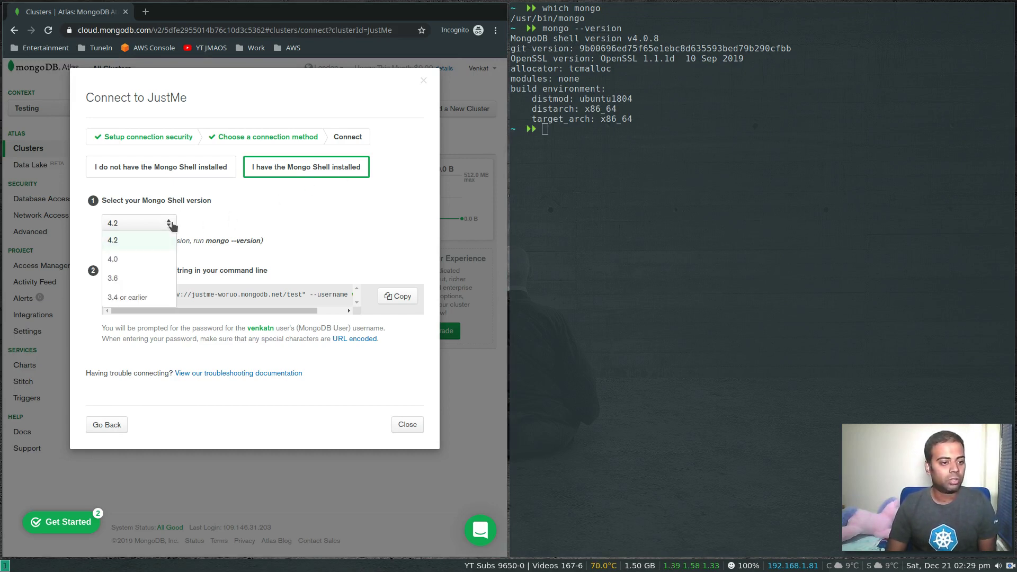
left_click(144, 259)
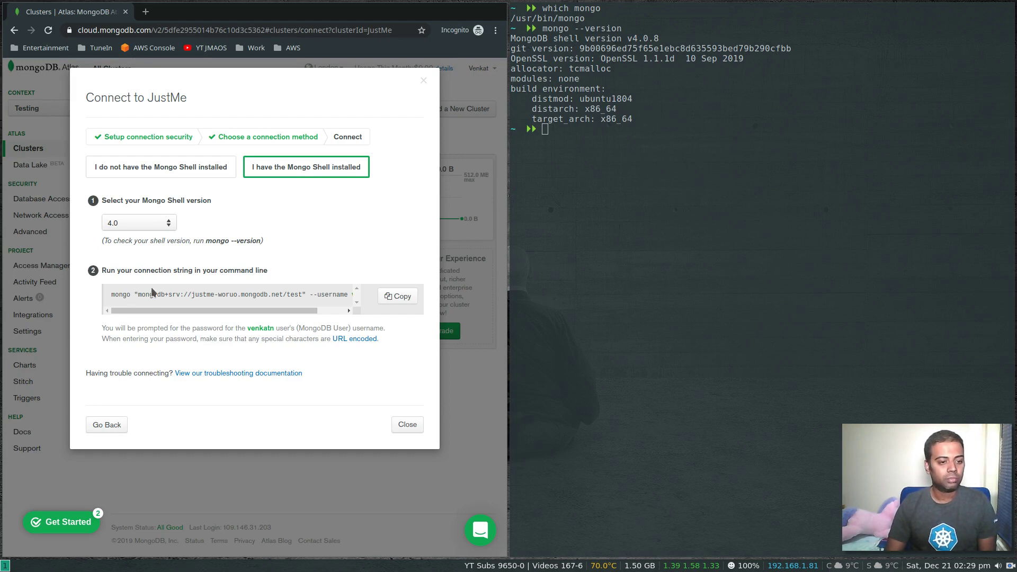
mouse_move(139, 313)
left_mouse_down()
mouse_move(268, 310)
mouse_move(136, 311)
left_mouse_up()
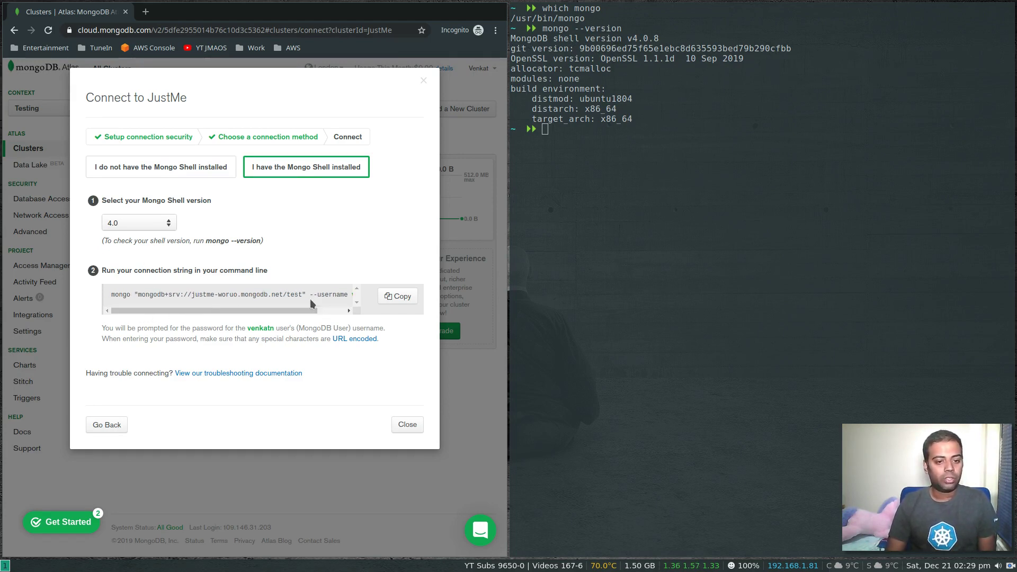
left_click(408, 297)
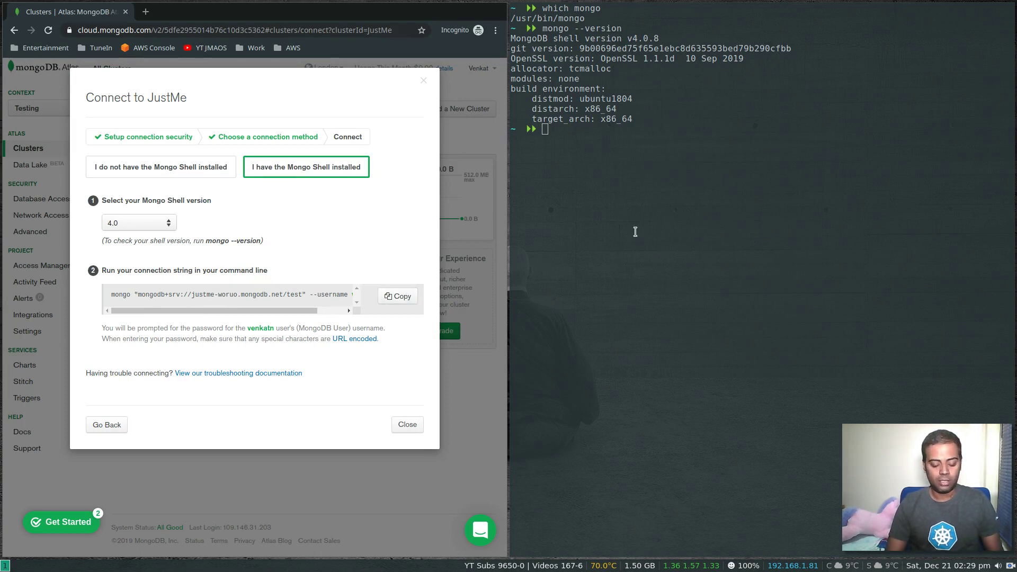
key("ctrl+shift+v")
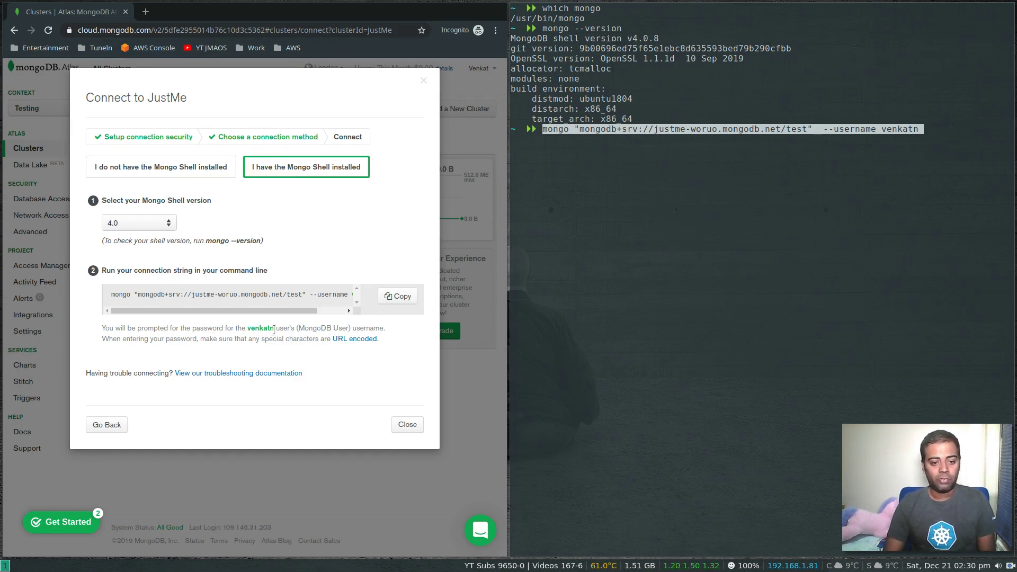
left_click_drag(289, 310, 327, 311)
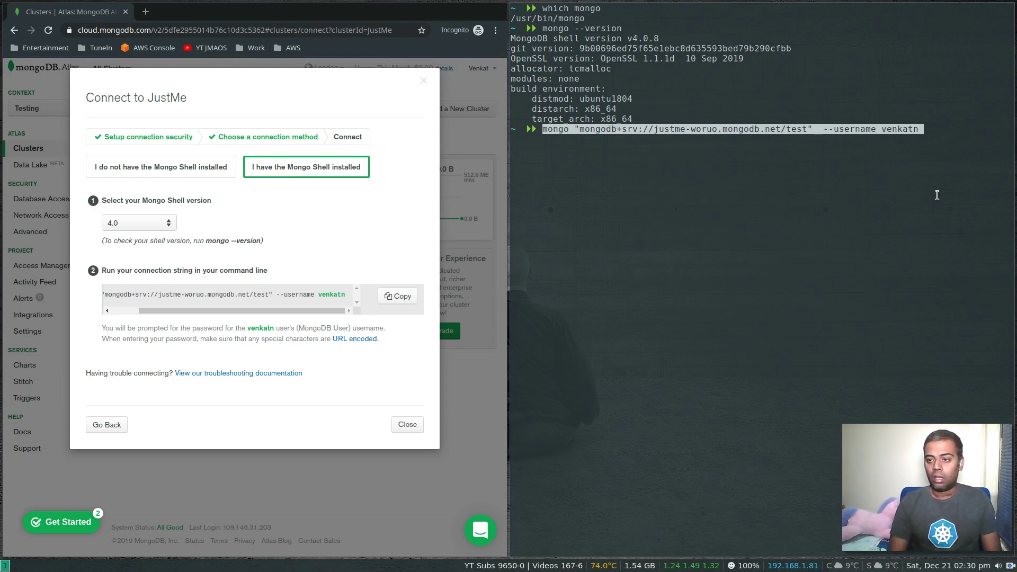
- Connect to the JustMe cluster with the database user's password and clear the screen
key("Return")
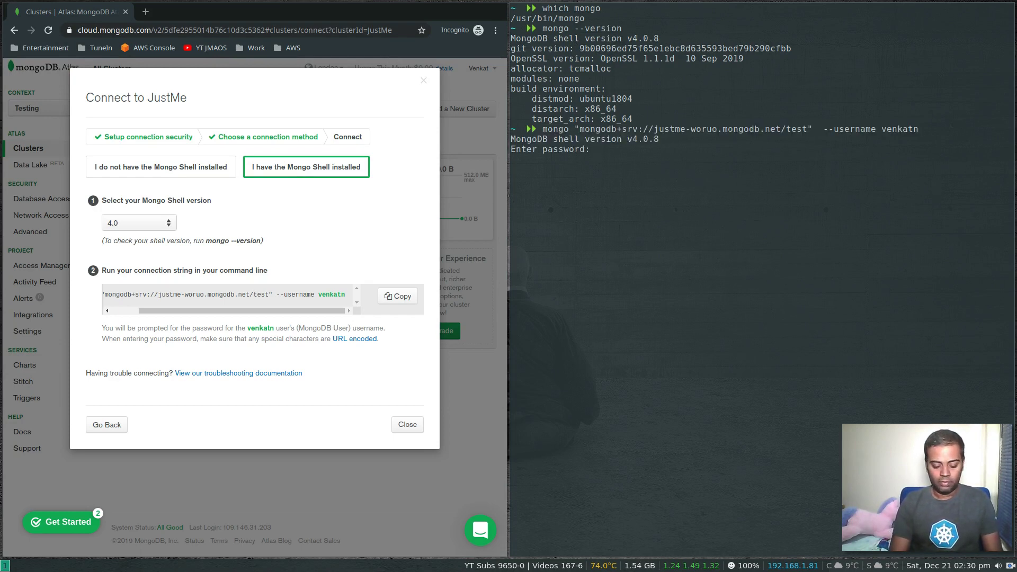
key("Return")
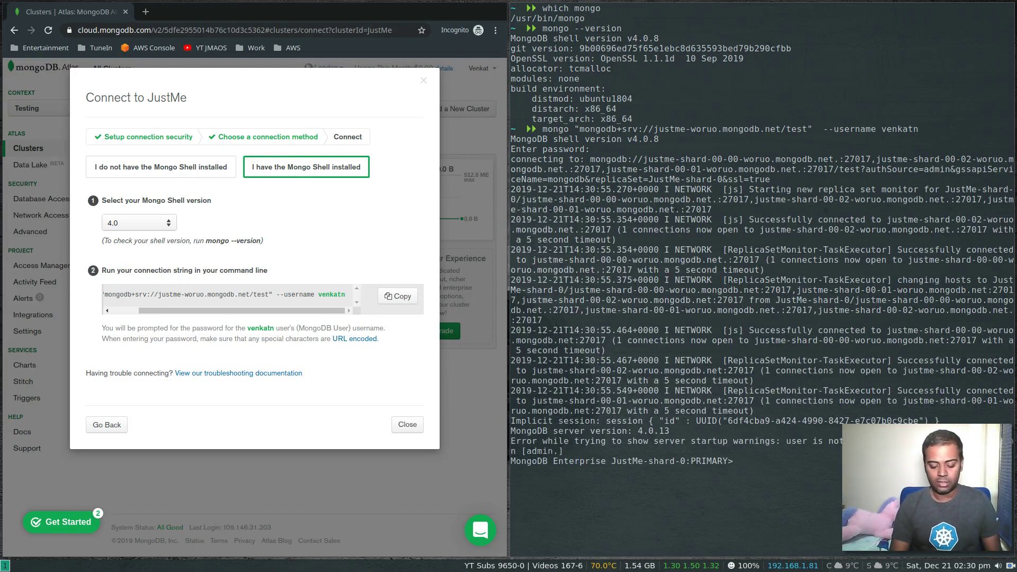
key("ctrl+l")
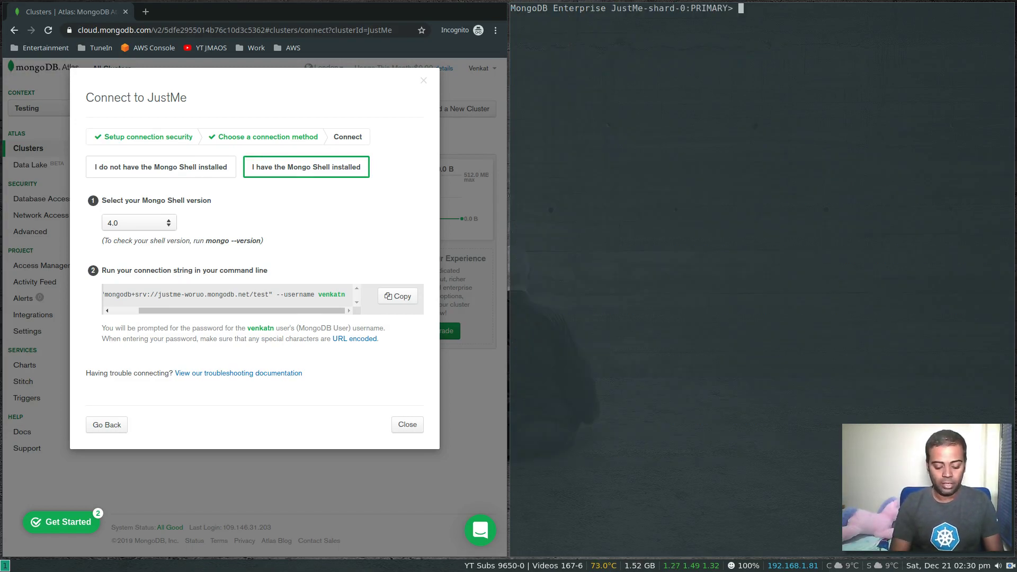
- Run db.printReplicationInfo() to show the 3258 MB oplog with 3235.42 MB used
type("db.rep")
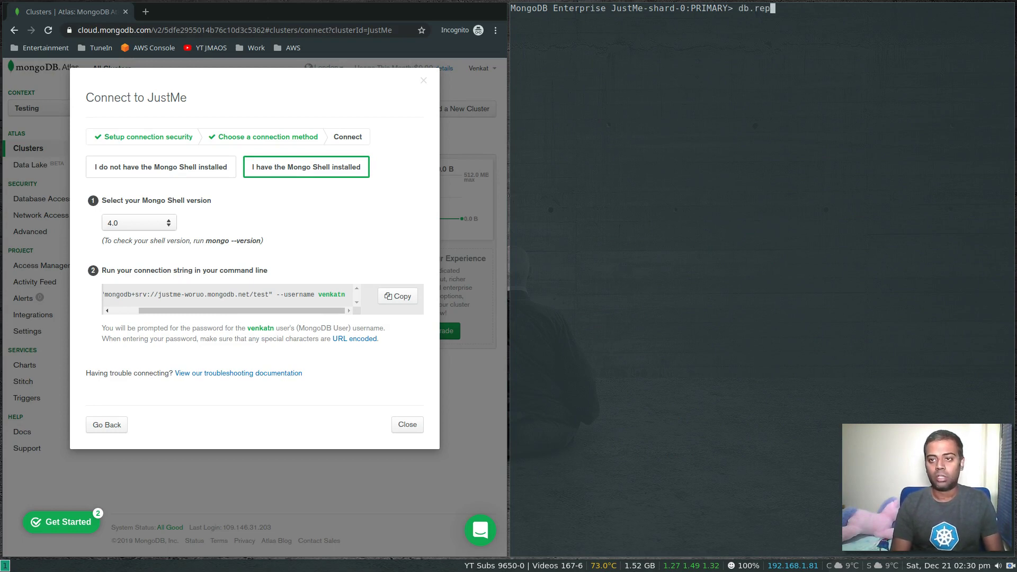
type("int")
key("BackSpace")
key("BackSpace")
key("BackSpace")
key("BackSpace")
key("BackSpace")
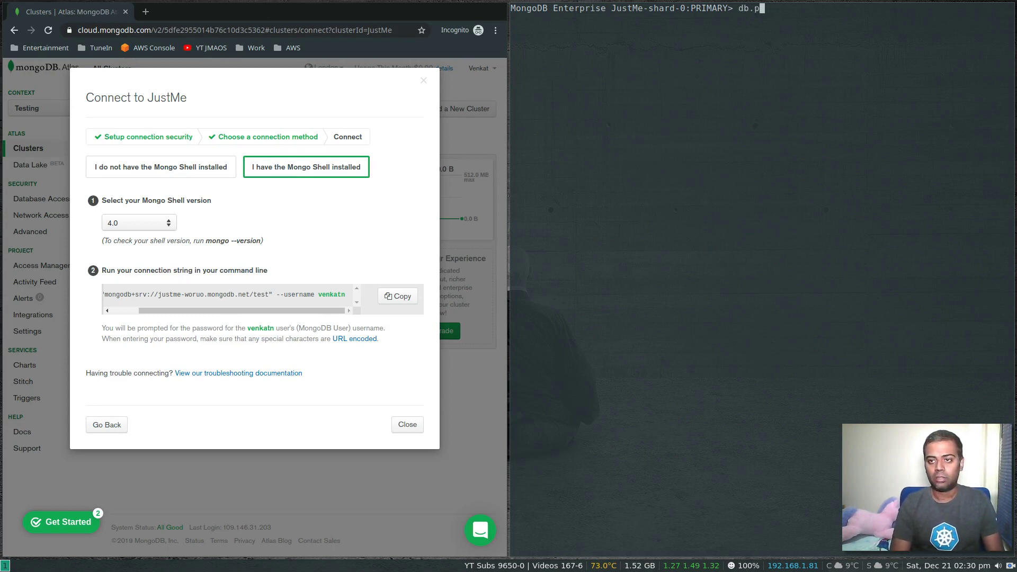
type("printRep")
key("Tab")
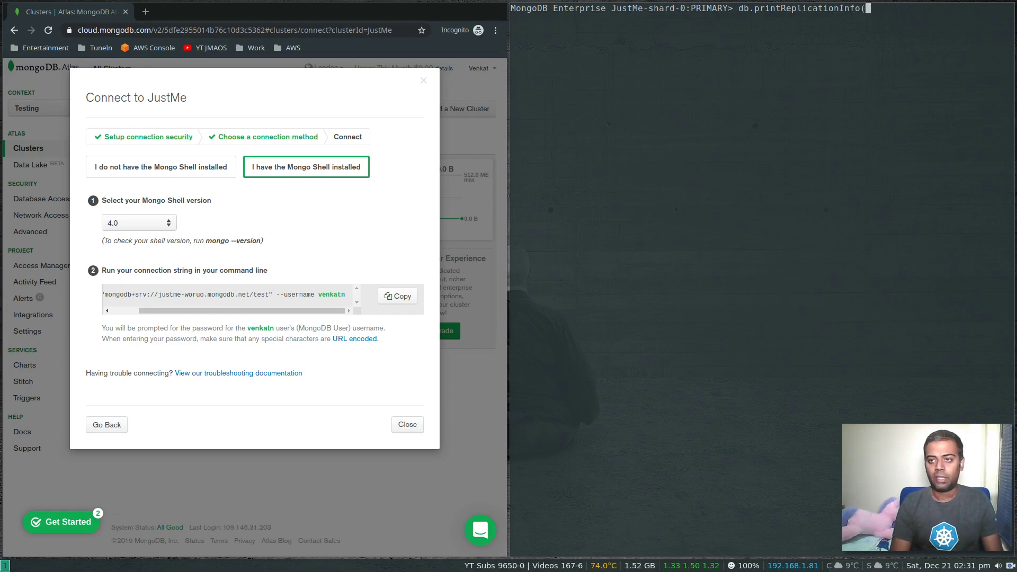
type(")")
key("Return")
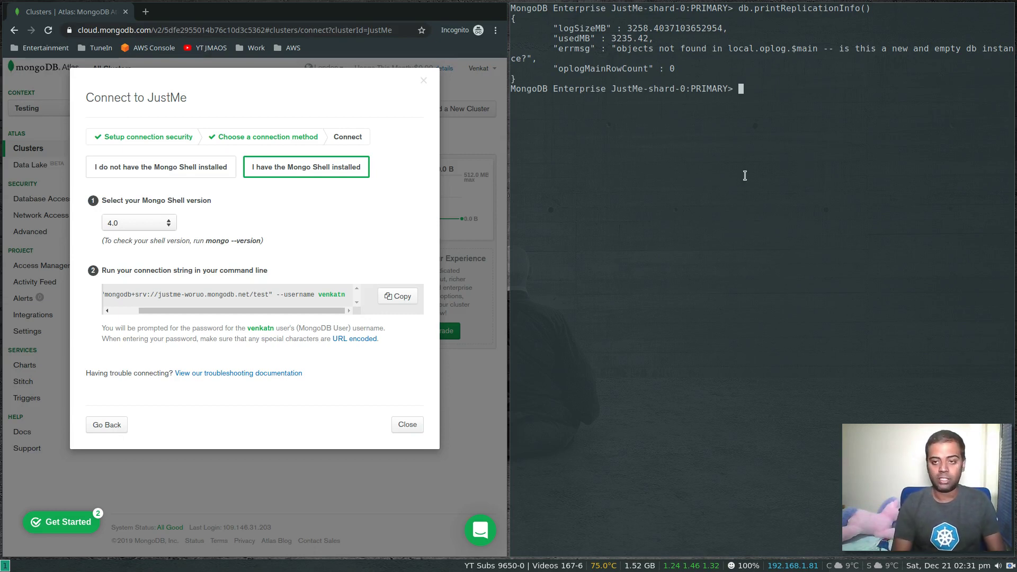
- Run rs.status() and inspect the members, highlighting the shard-00-00 host the secondaries sync from
type("rs.status")
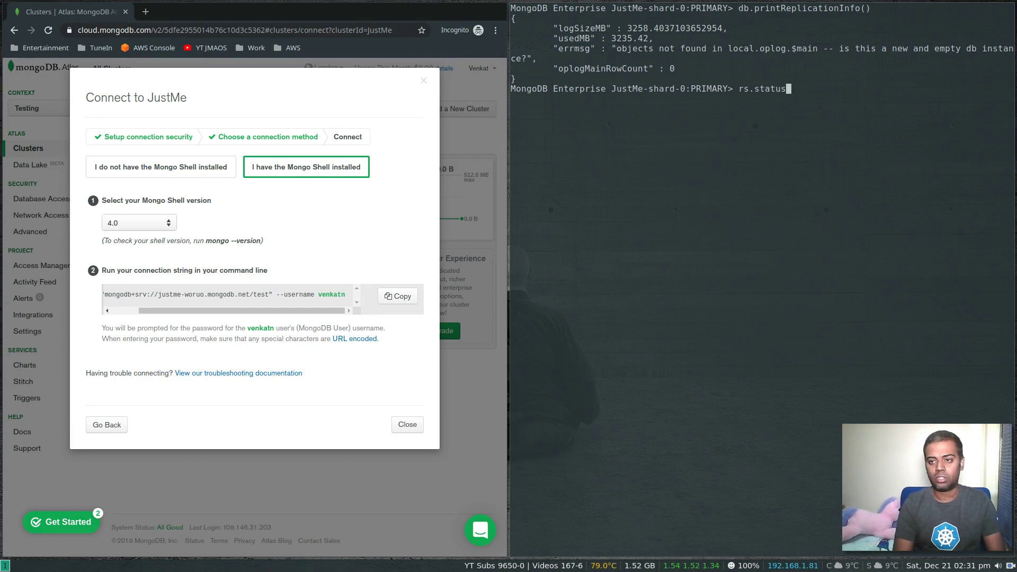
type("()")
key("Return")
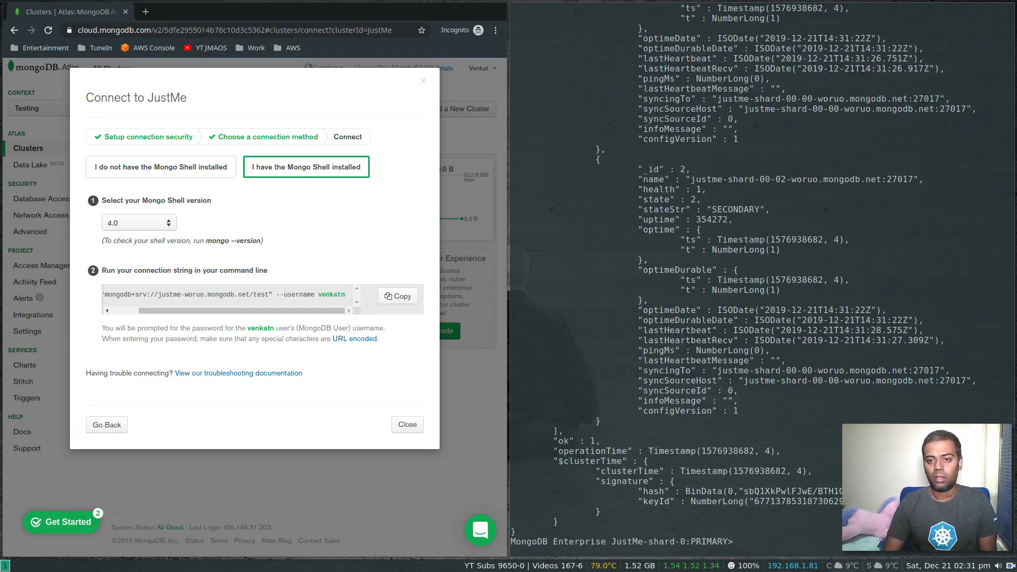
scroll(629, 205, "up", 20)
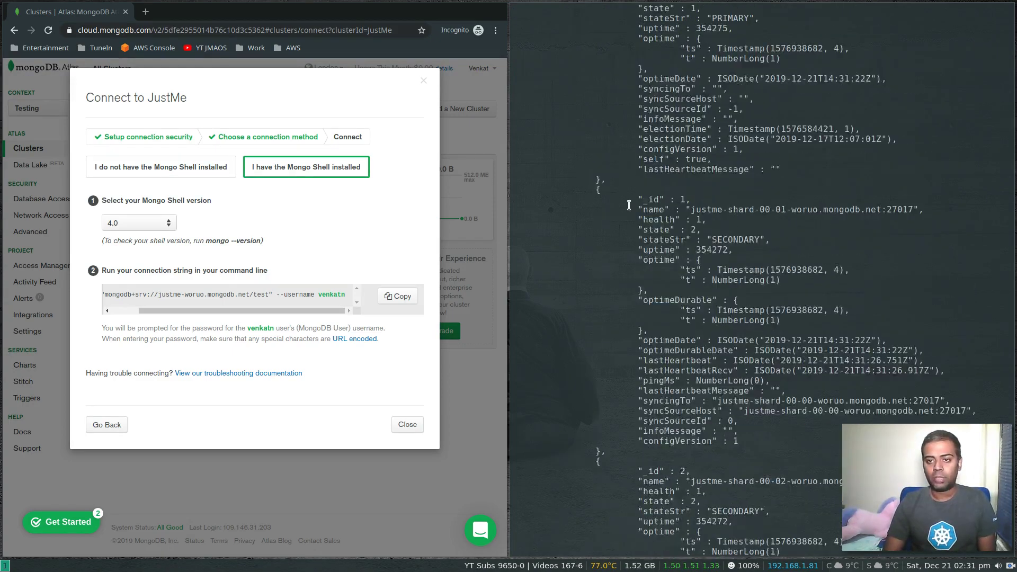
scroll(629, 206, "up", 6)
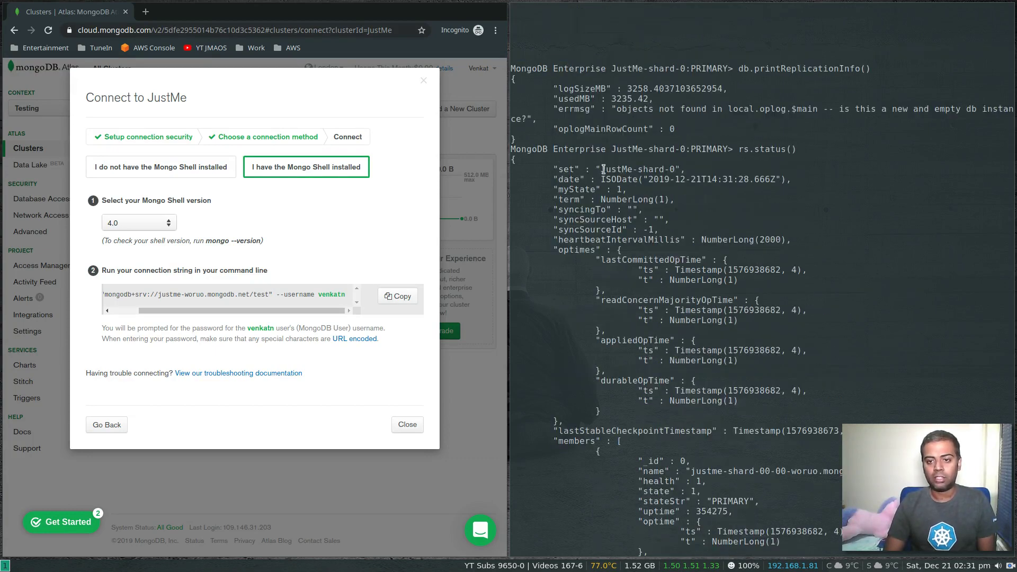
scroll(648, 235, "down", 8)
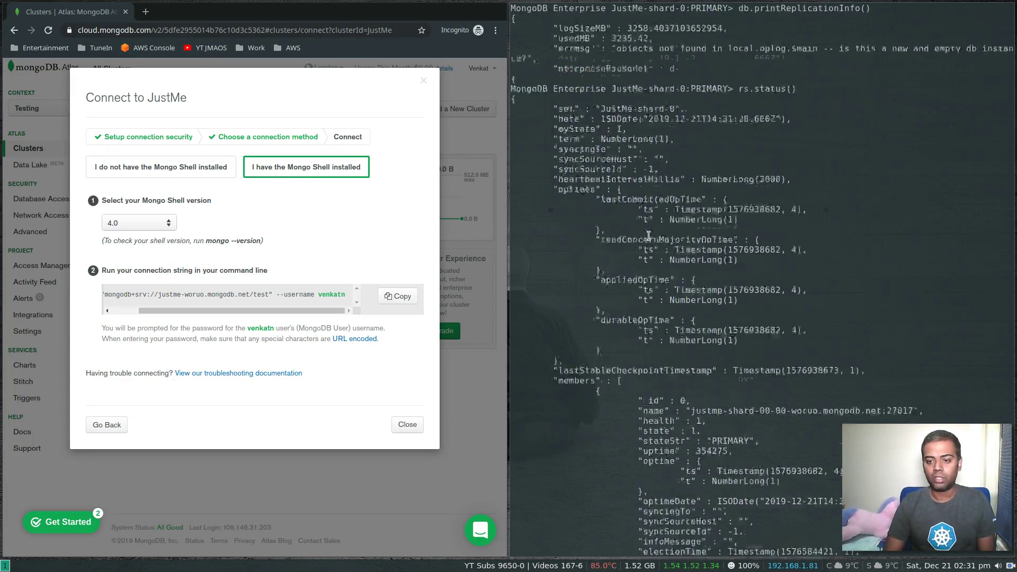
scroll(649, 235, "down", 2)
scroll(649, 235, "down", 4)
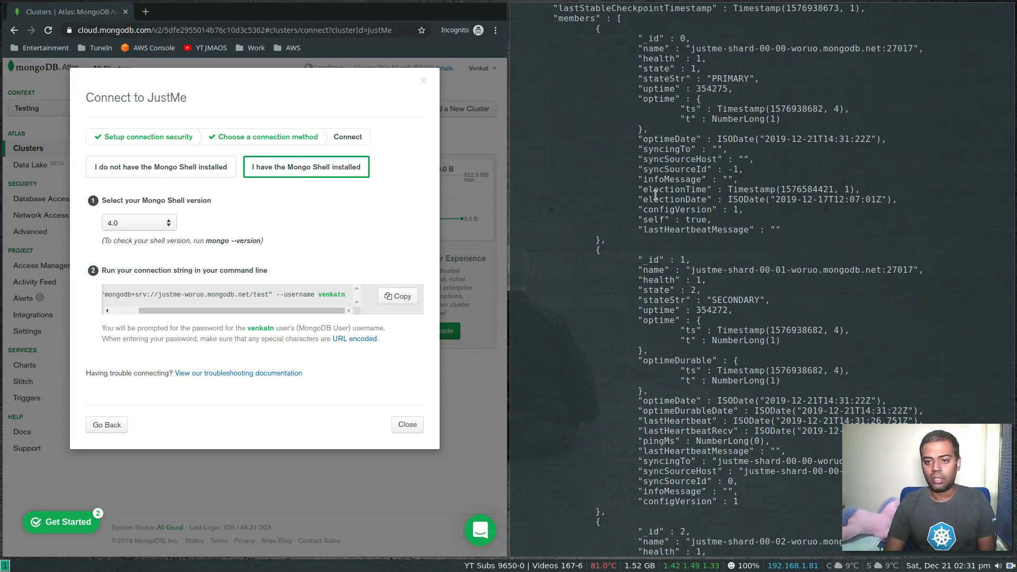
scroll(656, 280, "down", 8)
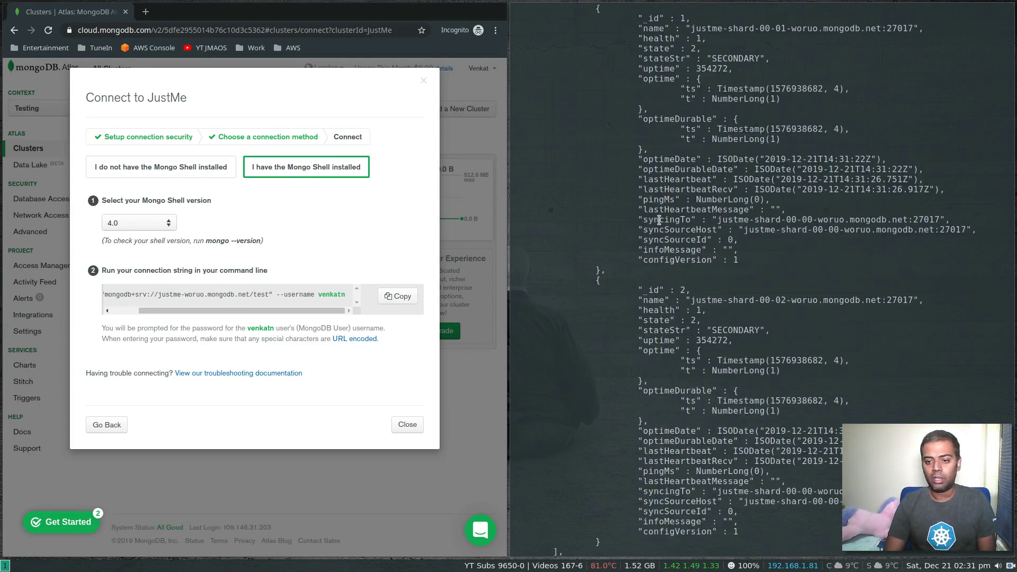
left_click_drag(646, 220, 708, 231)
scroll(708, 233, "down", 4)
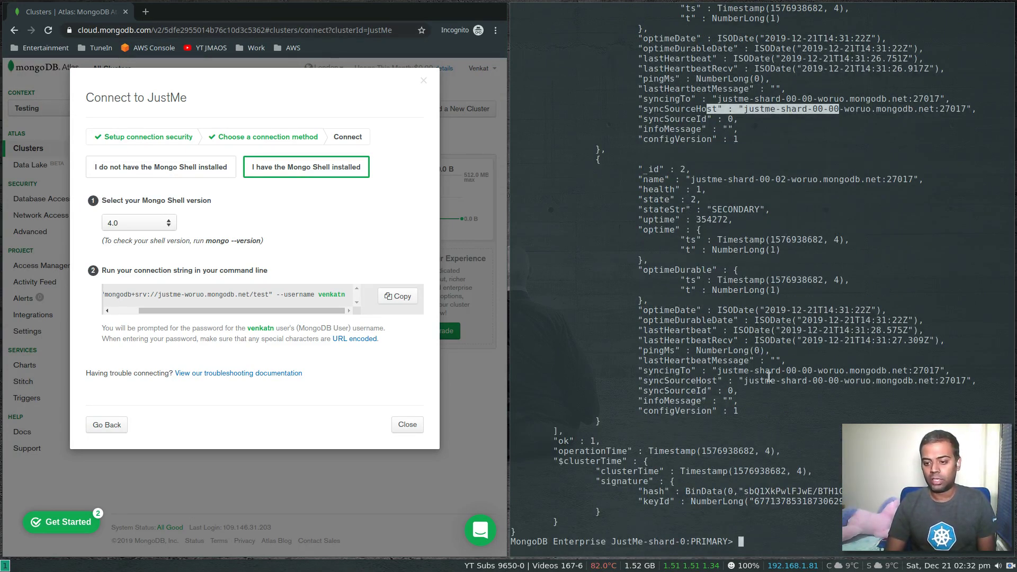
- Close the Atlas connection dialog, list the cluster's databases and switch to the test database
left_click(405, 425)
left_click(772, 456)
key("ctrl+l")
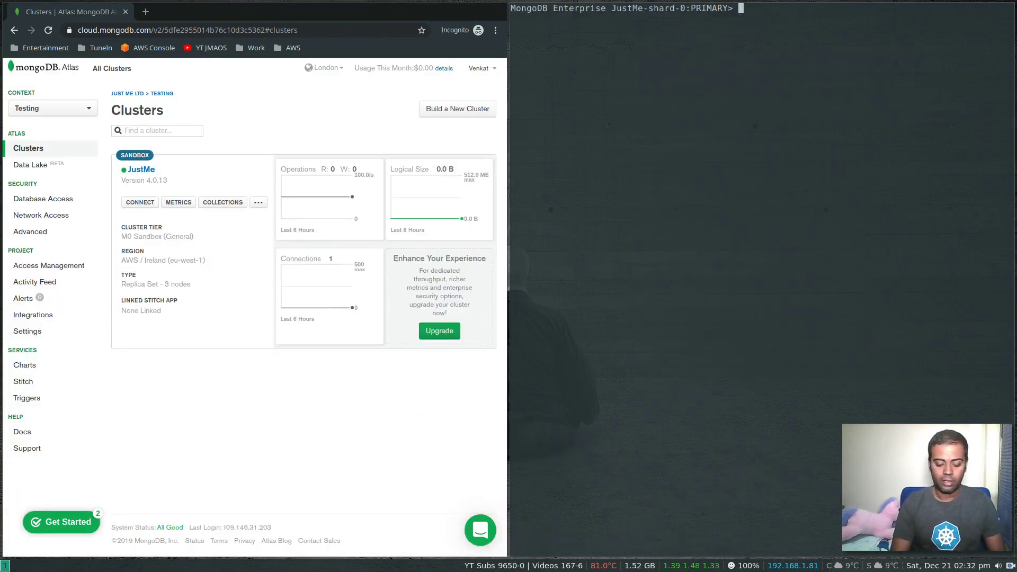
type("show dbs")
key("Return")
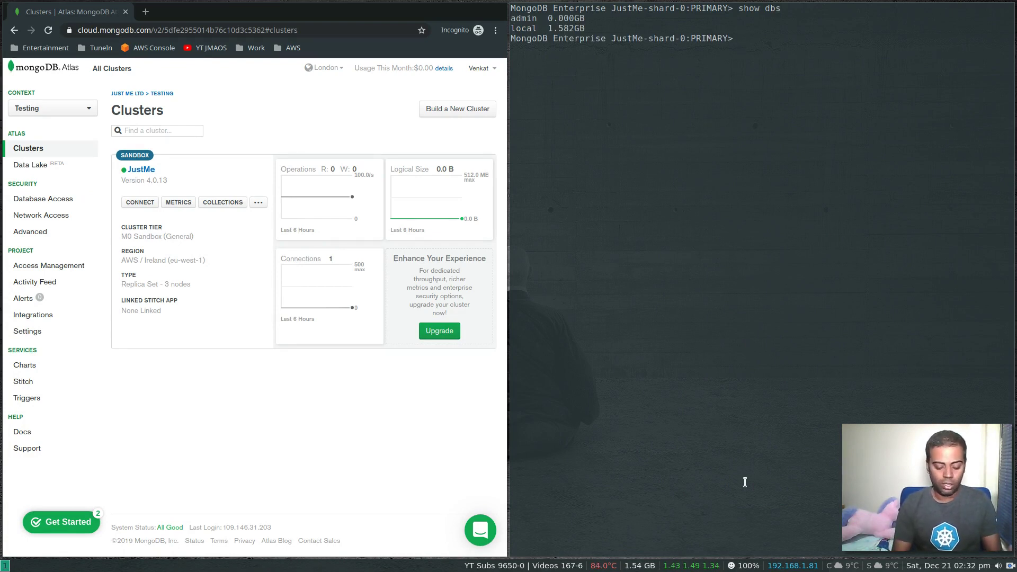
type("use test")
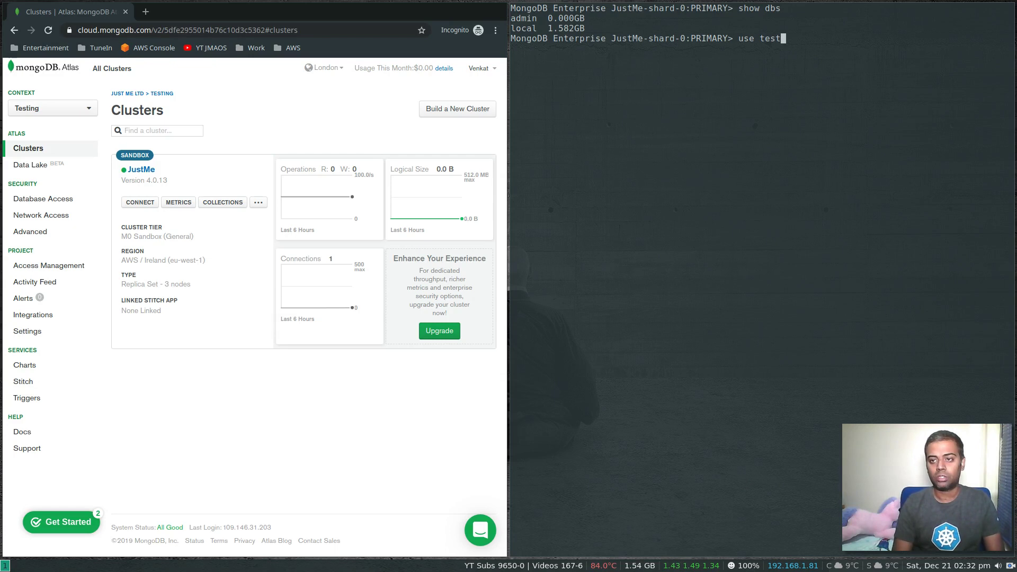
key("Return")
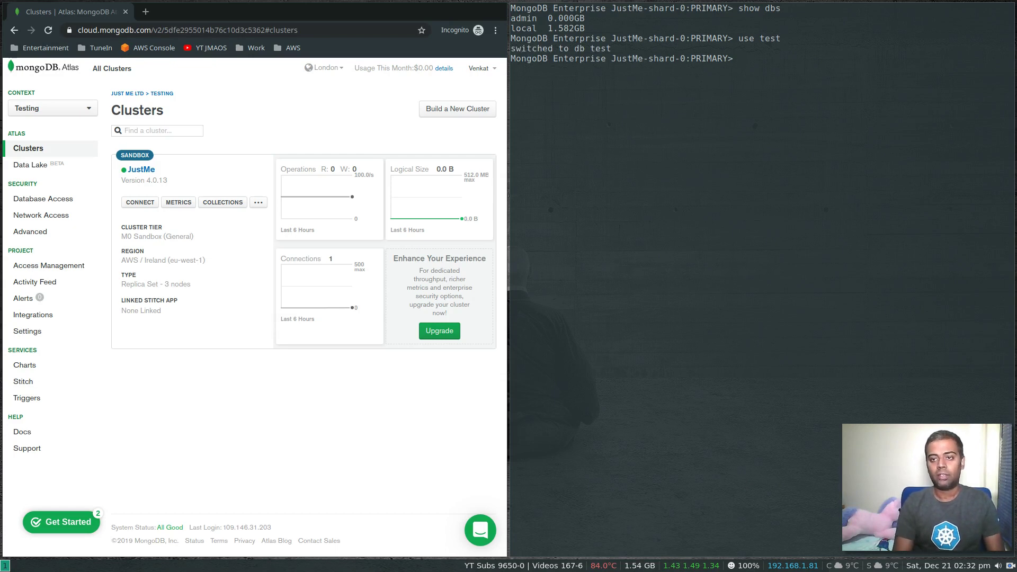
- Create the 'movies' collection with db.createCollection('movies') and start typing show collections
type("db.")
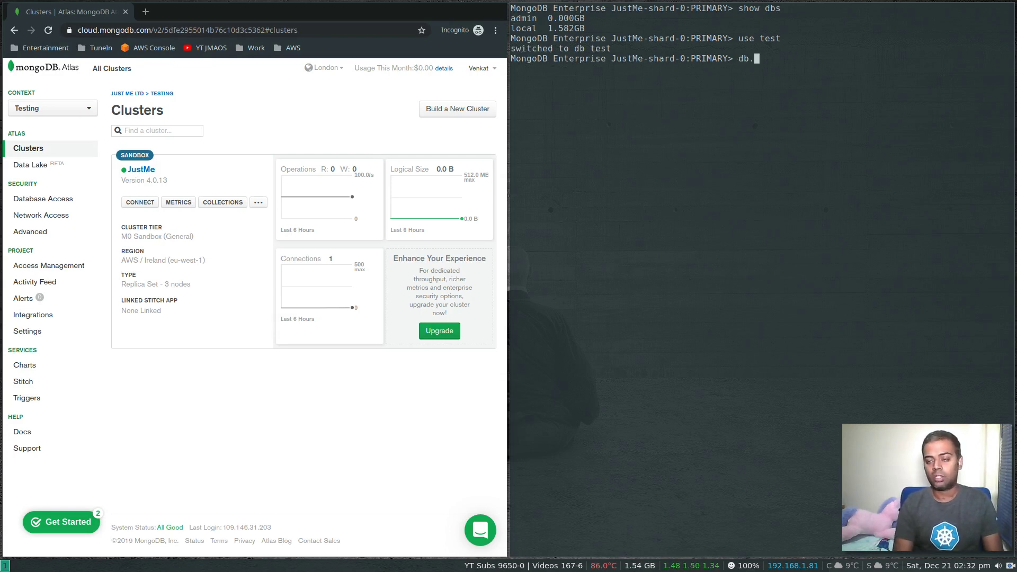
type("cre")
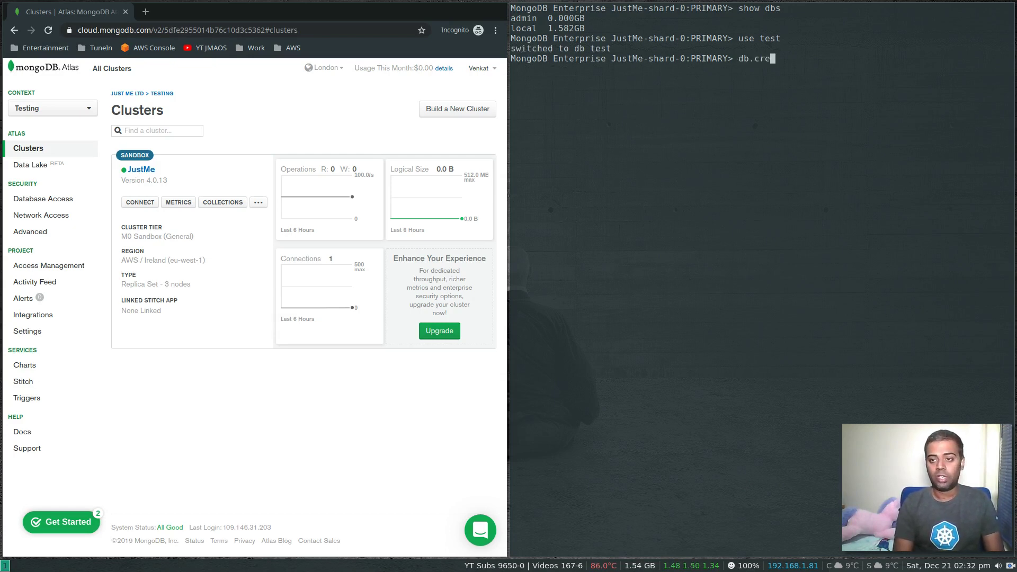
type("ateColl")
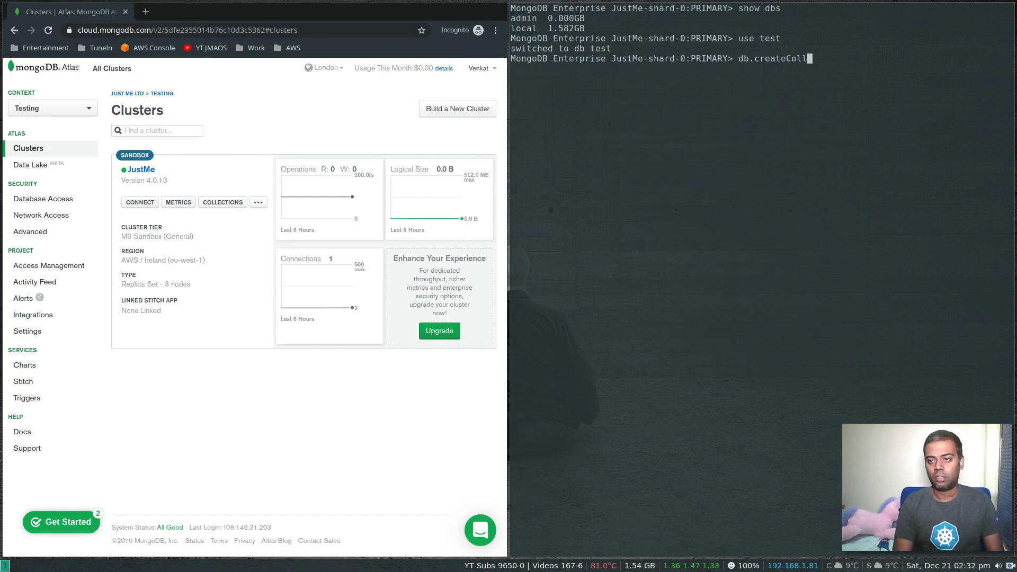
type("ection()")
key("Left")
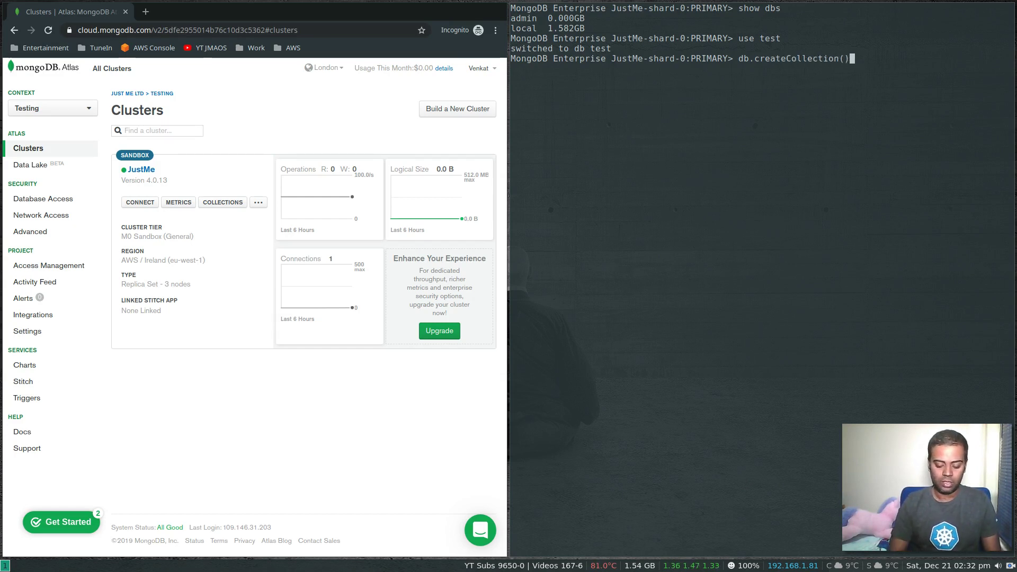
type("\"")
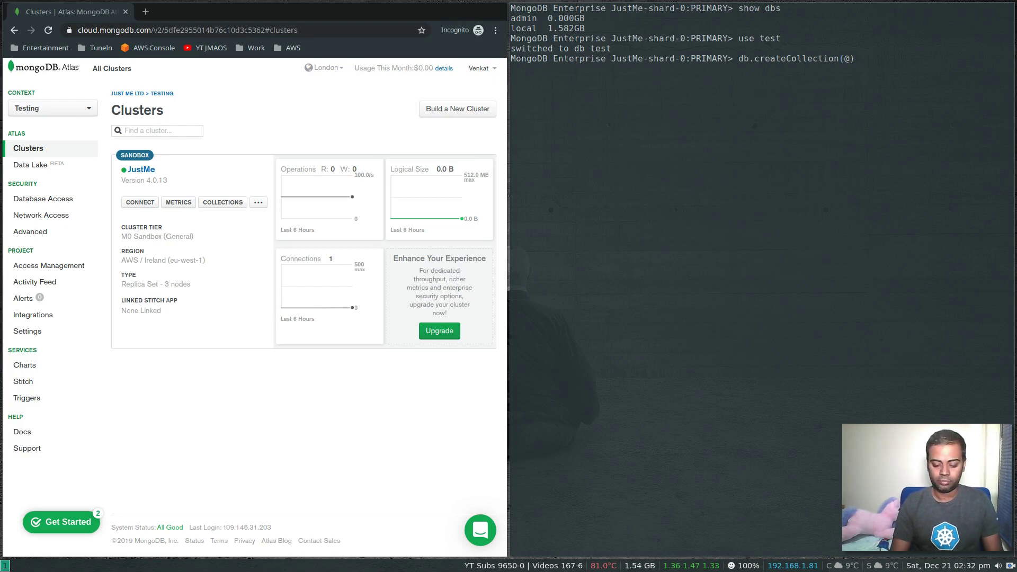
type("'")
type("moves")
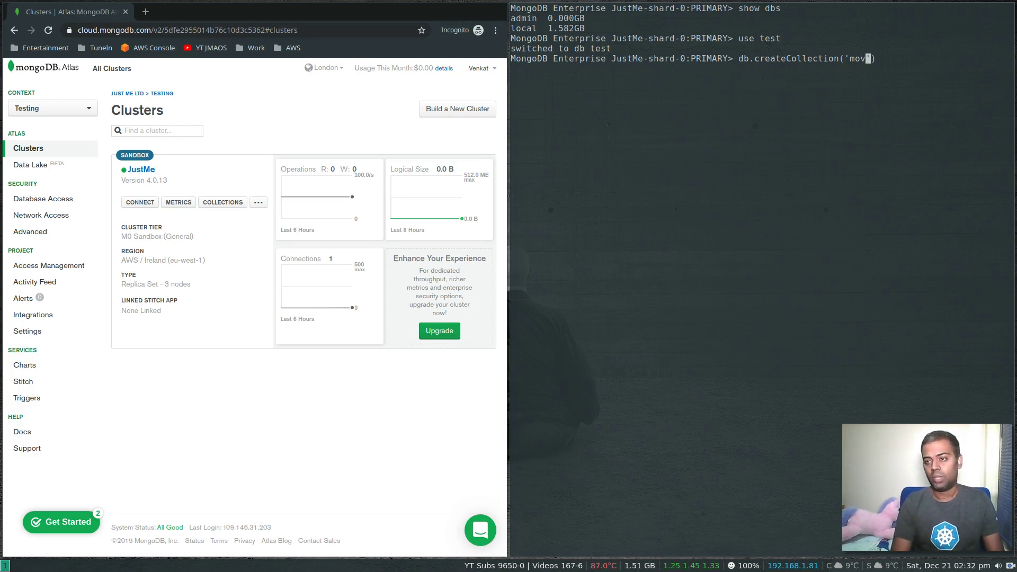
key("BackSpace")
key("BackSpace")
type("ies")
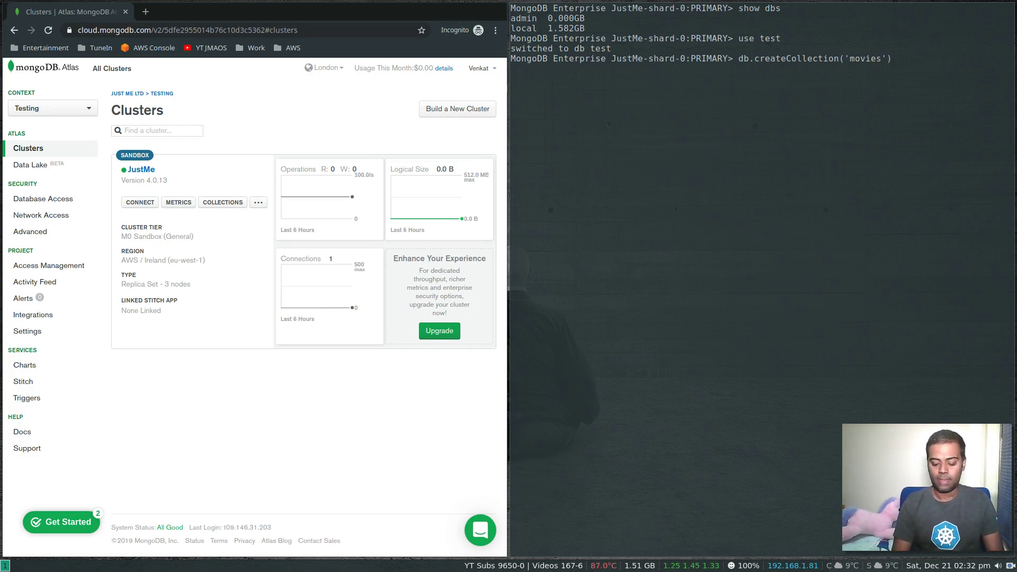
key("Return")
type("show collections")
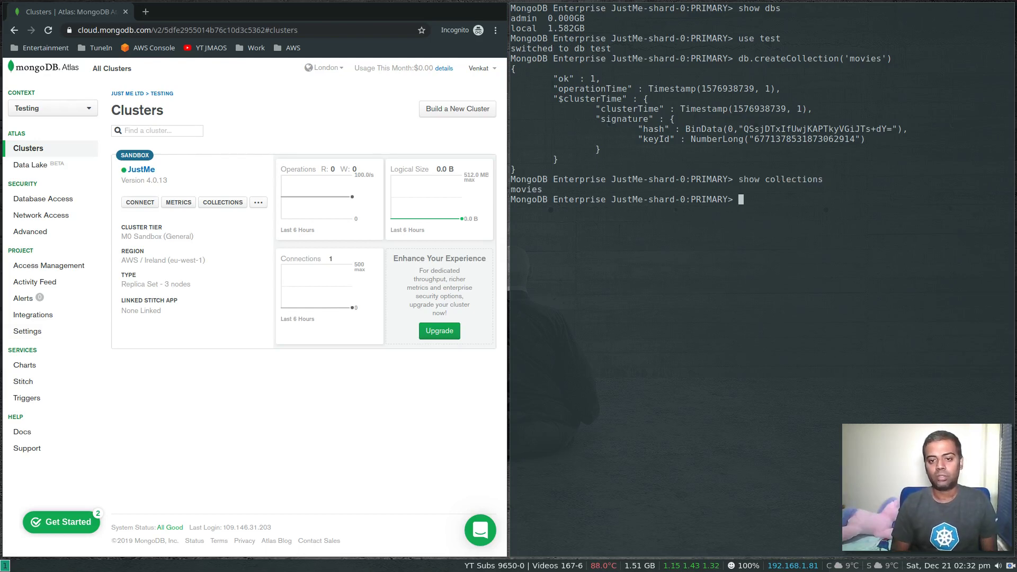
- Insert a document with title 'The Matrix' and Year 2009 into db.movies
type("db")
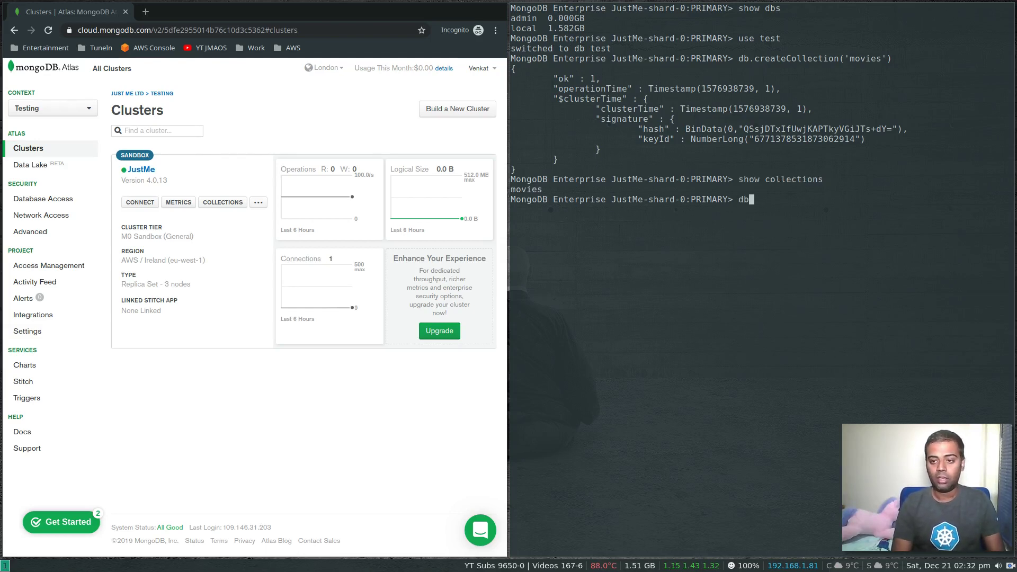
type(".movies")
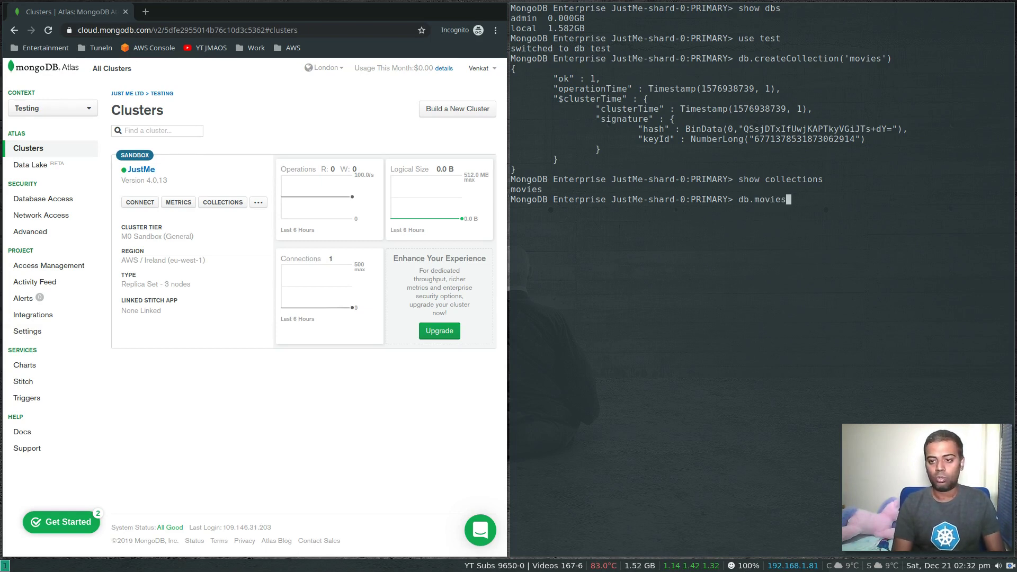
type(".insert")
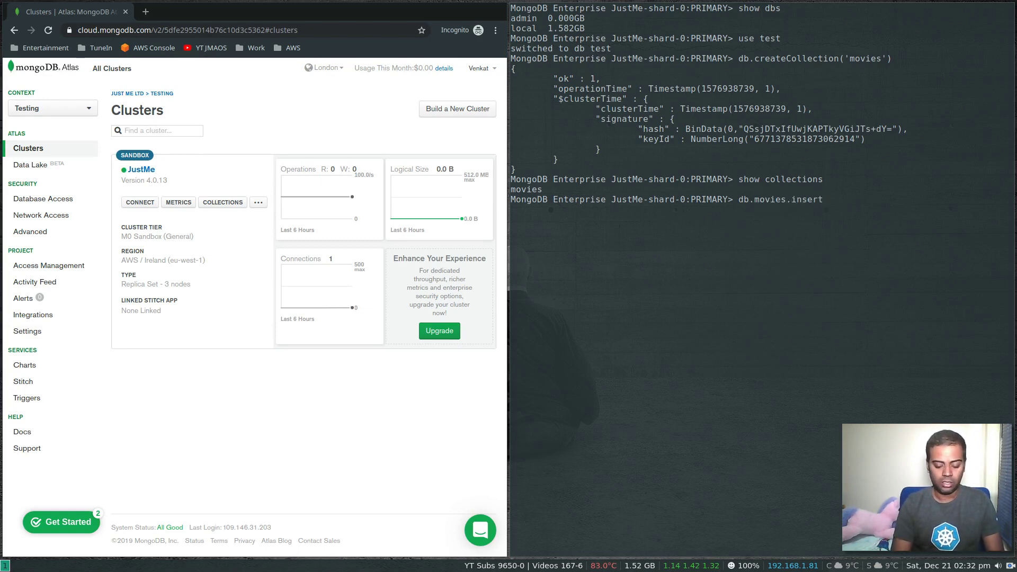
type("One()")
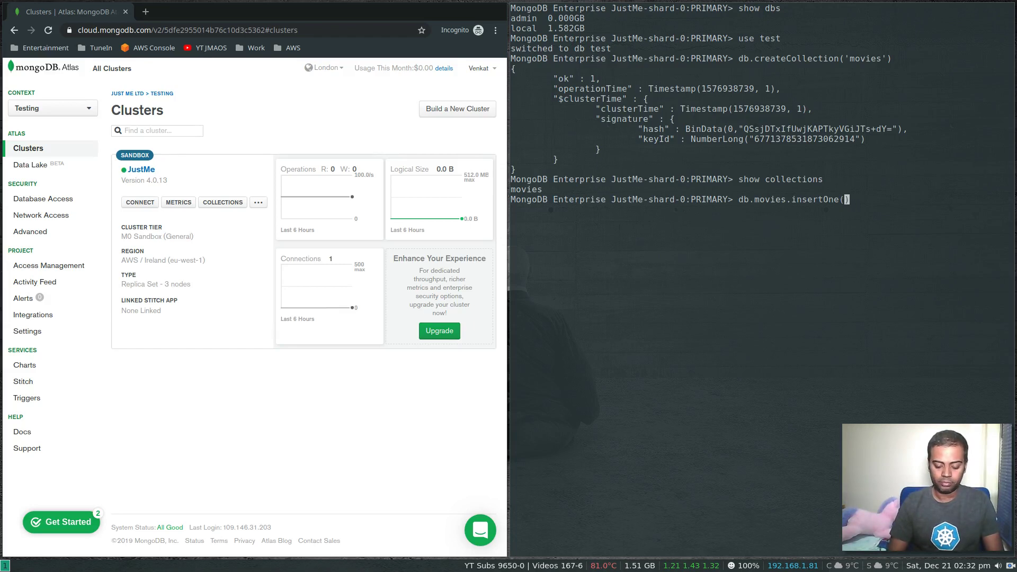
type("{}")
key("Left")
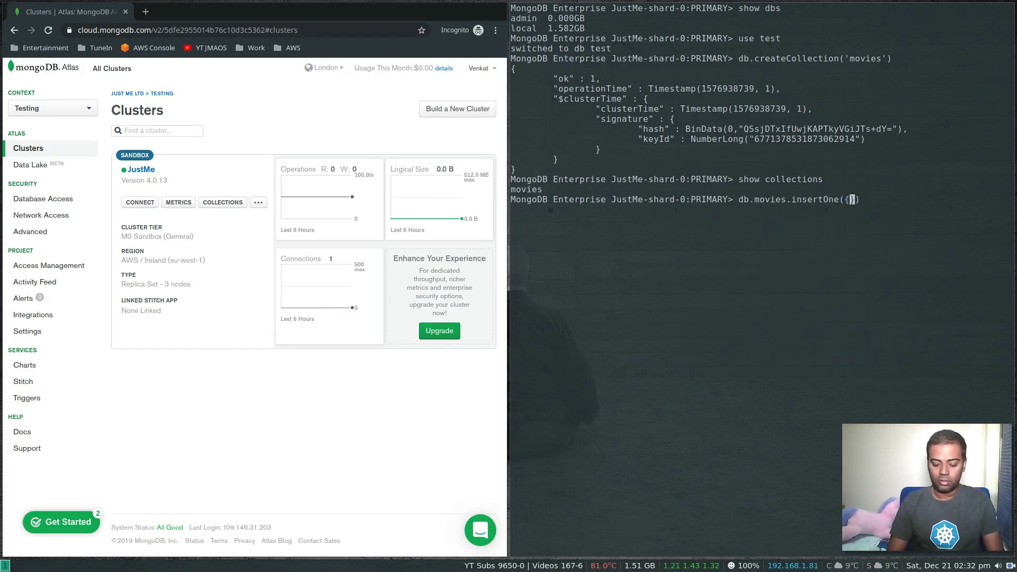
type("''")
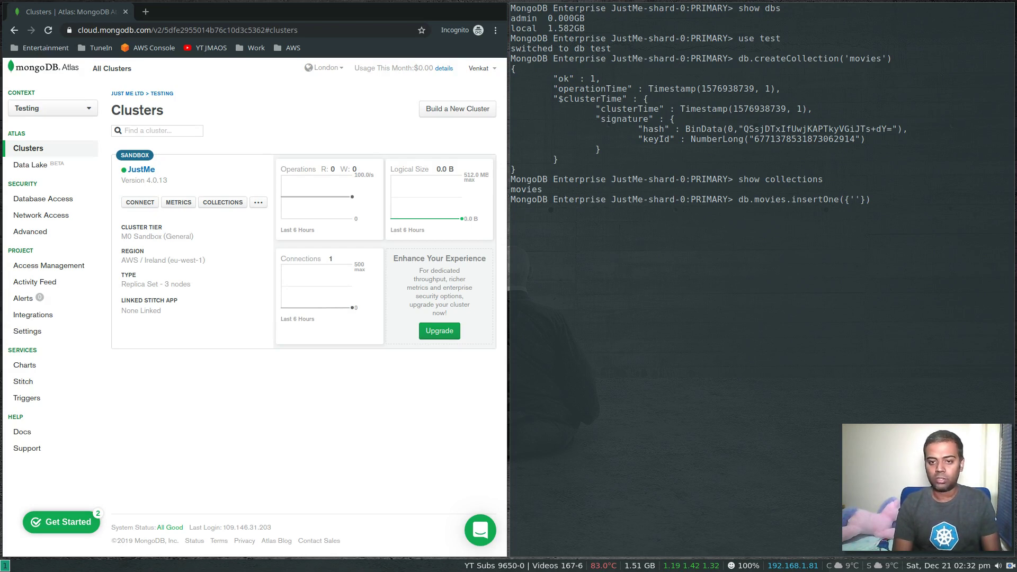
type("title")
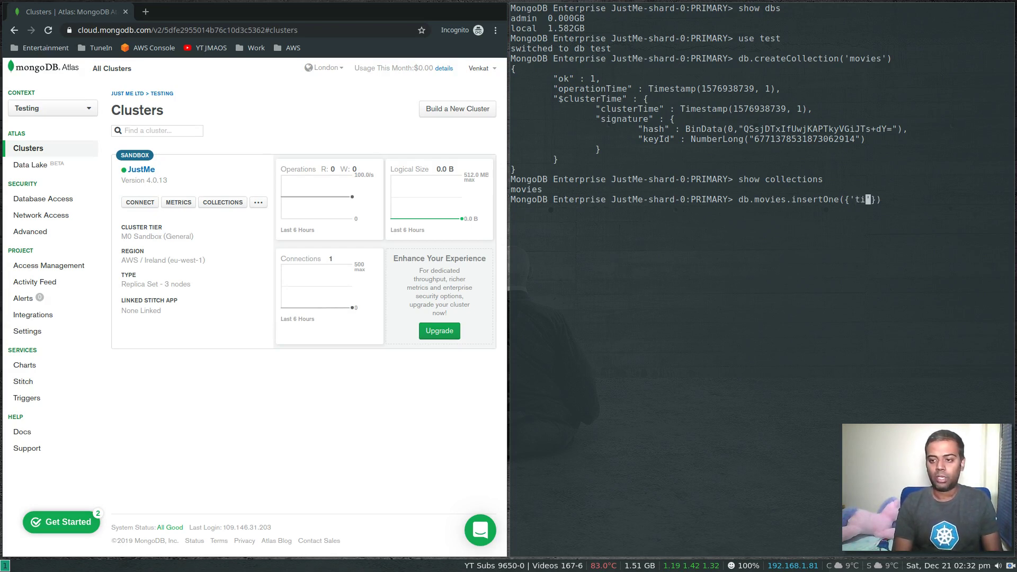
key("BackSpace")
type("e")
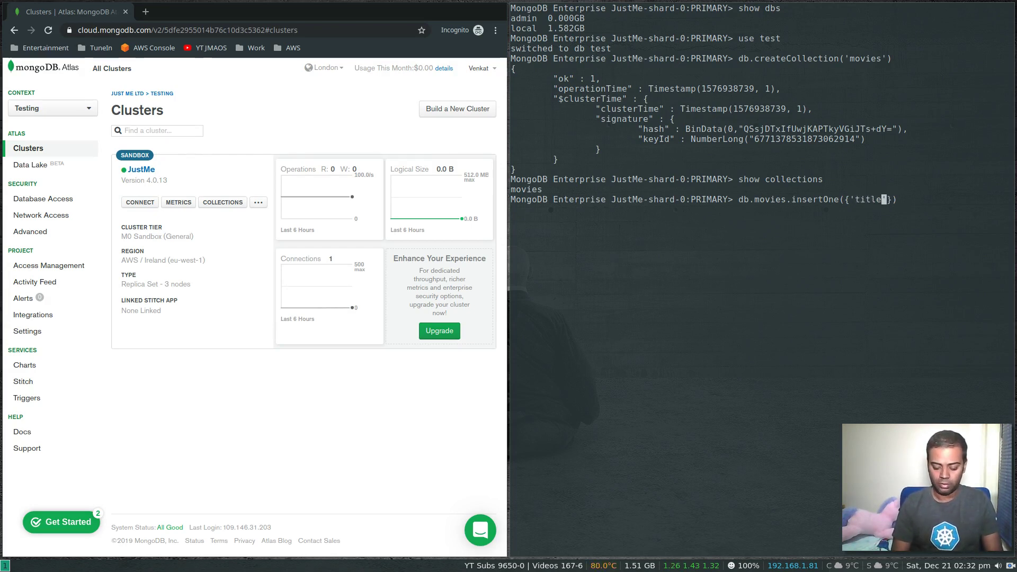
key("Right")
type(": '")
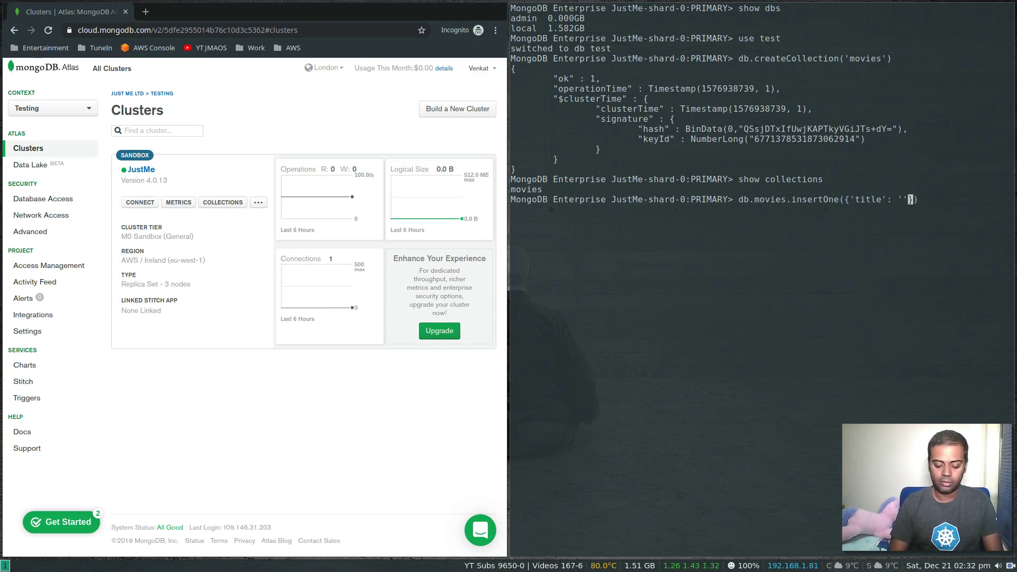
type("The Matric")
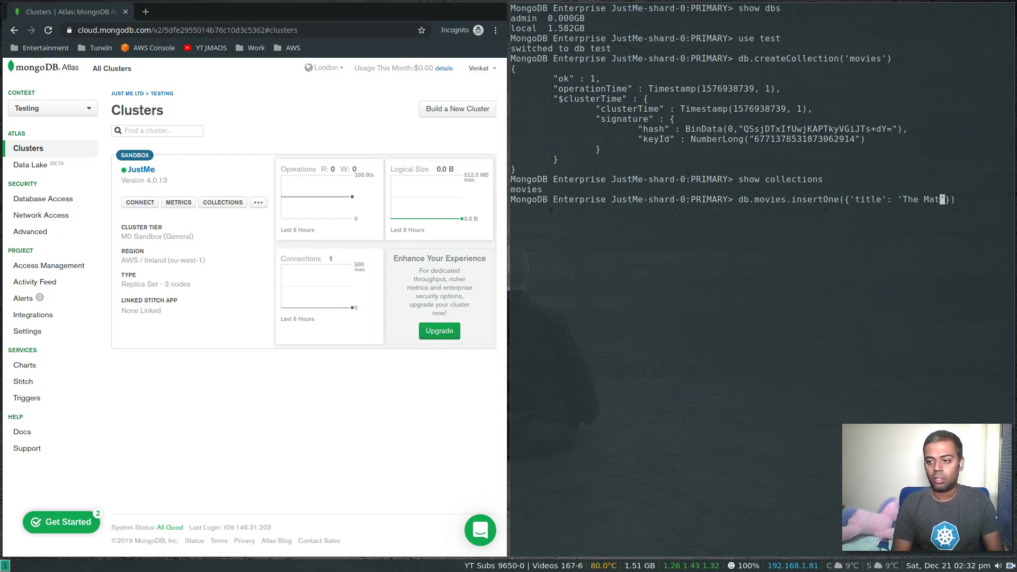
key("BackSpace")
type("x'")
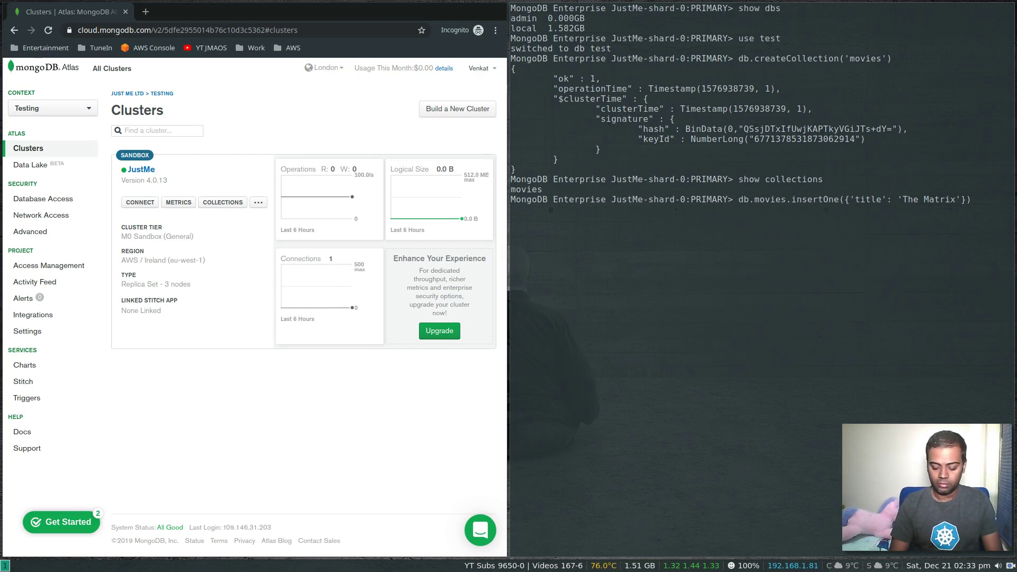
type(", ")
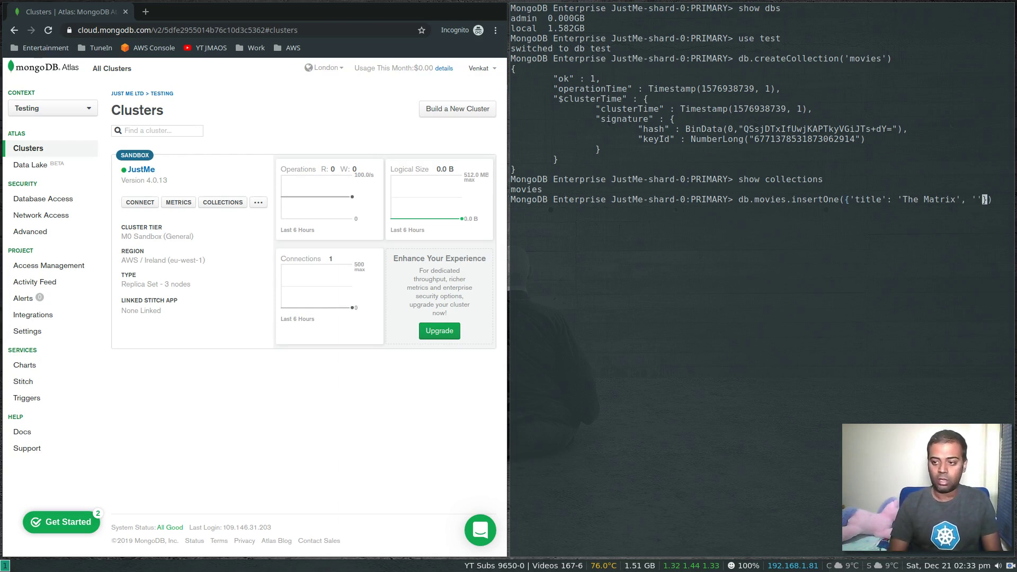
type("'")
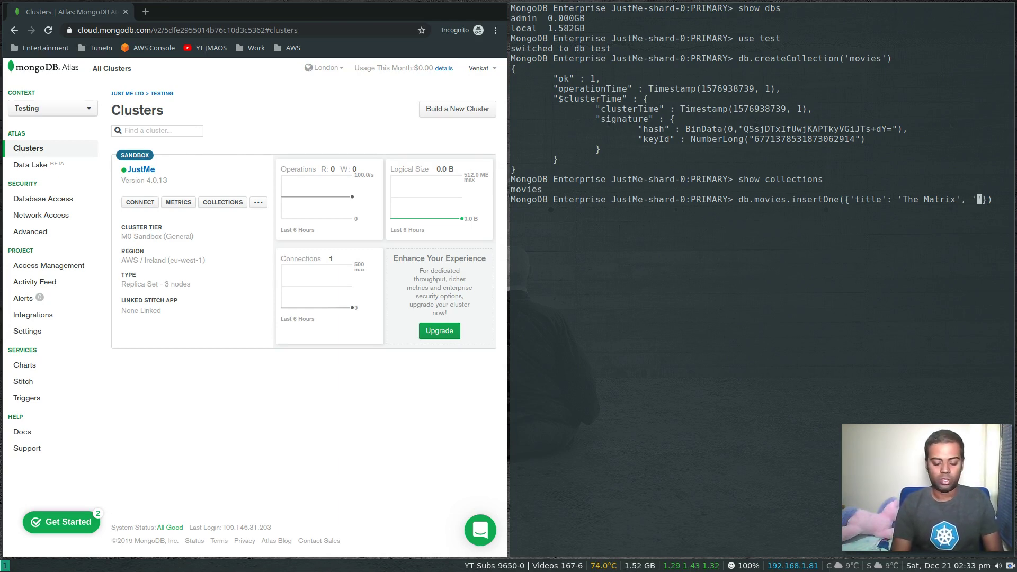
type("Year': ")
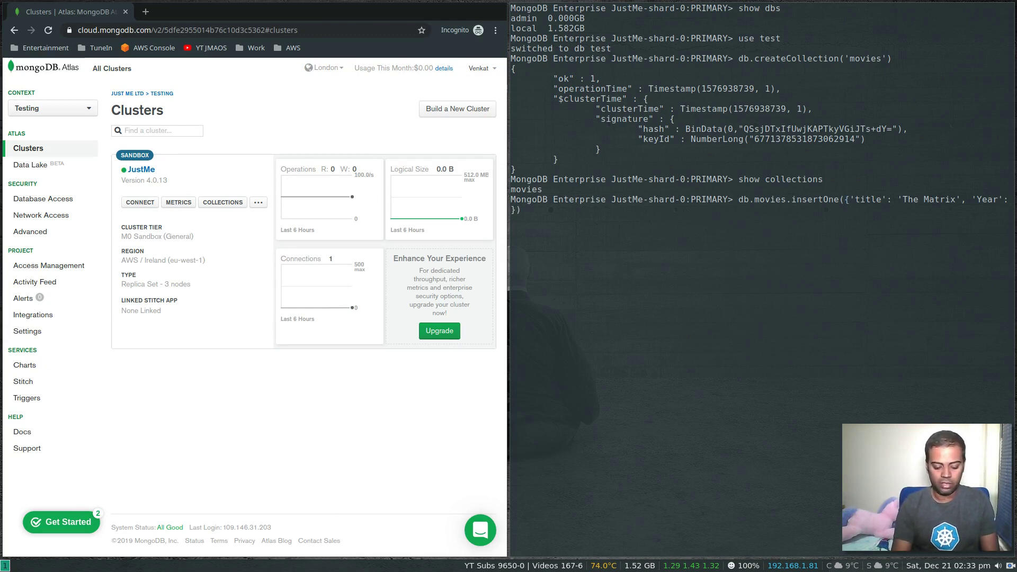
type("2009")
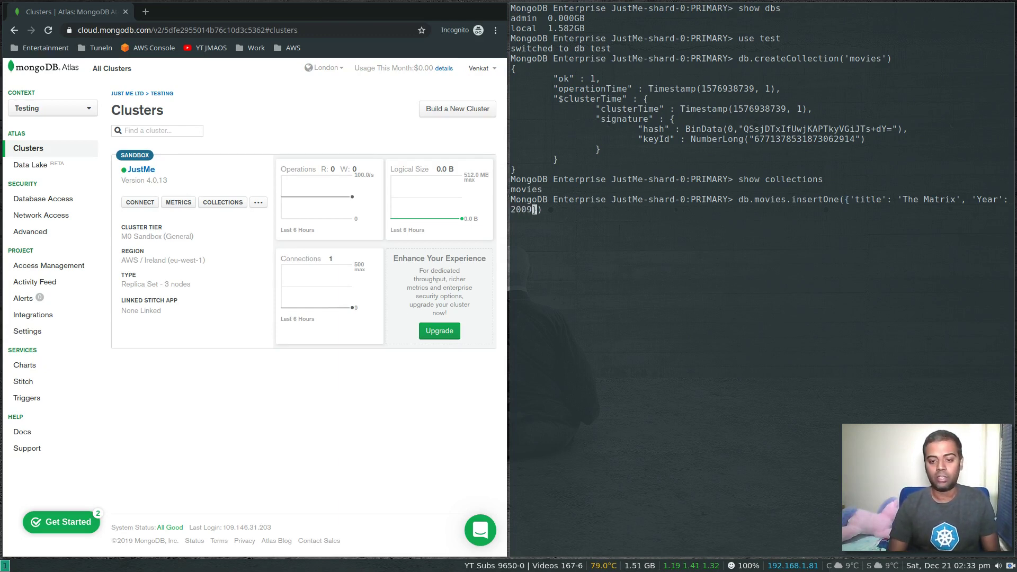
key("Return")
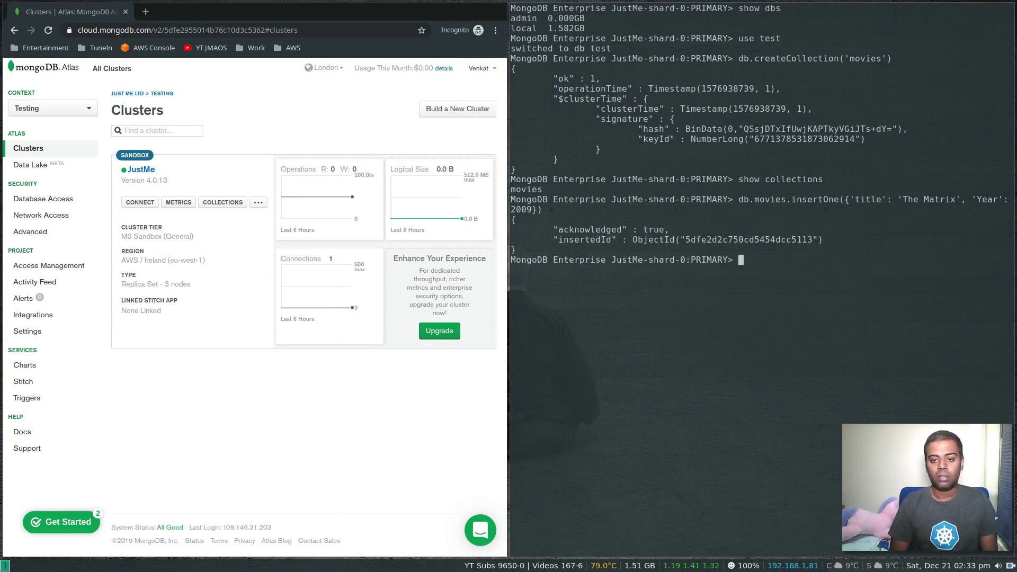
- List the collections, query the movies document with find().pretty(), and exit the mongo shell
type("show ")
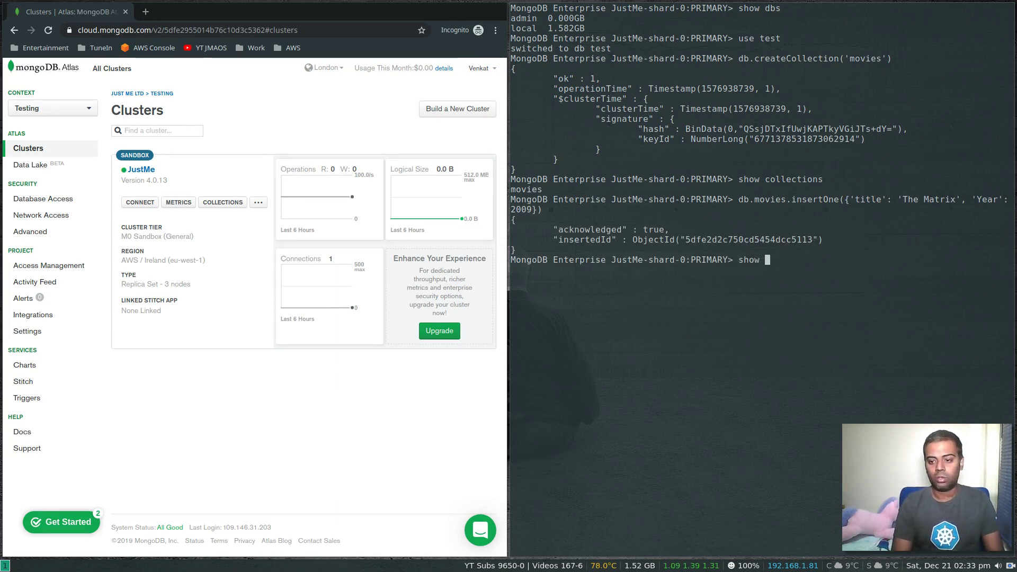
type("collections")
key("Return")
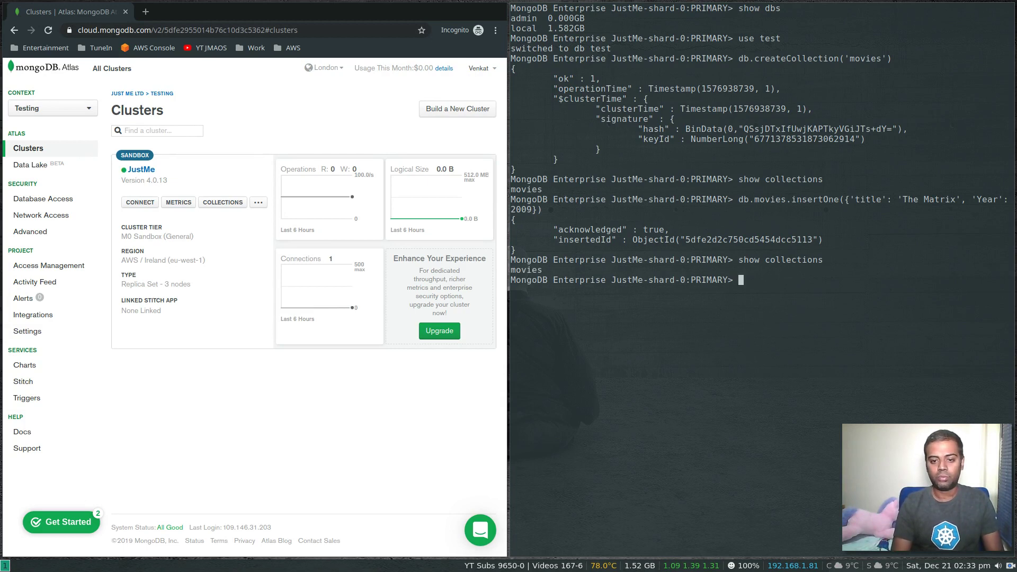
type("db.mov")
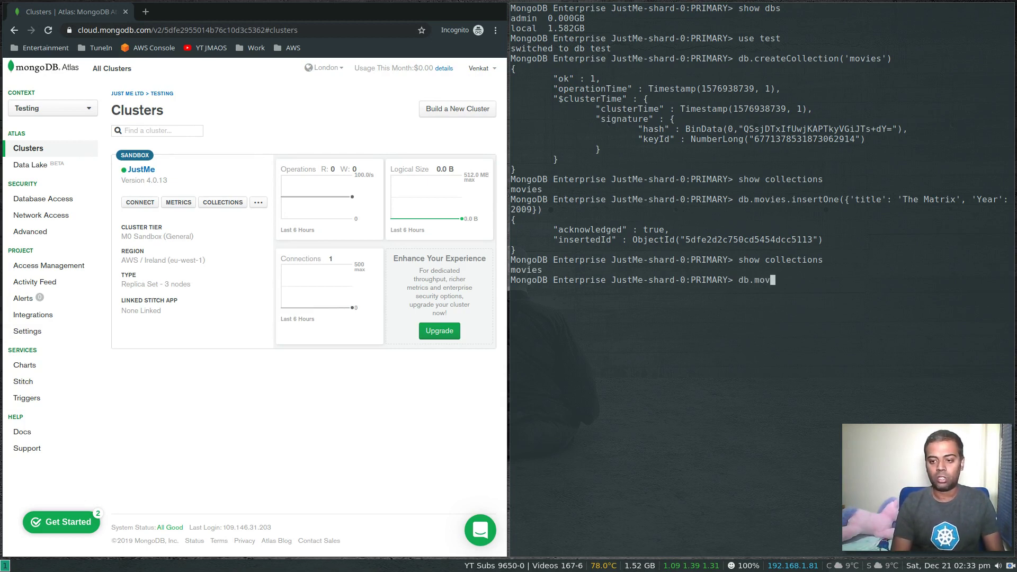
type("ies.find().prett")
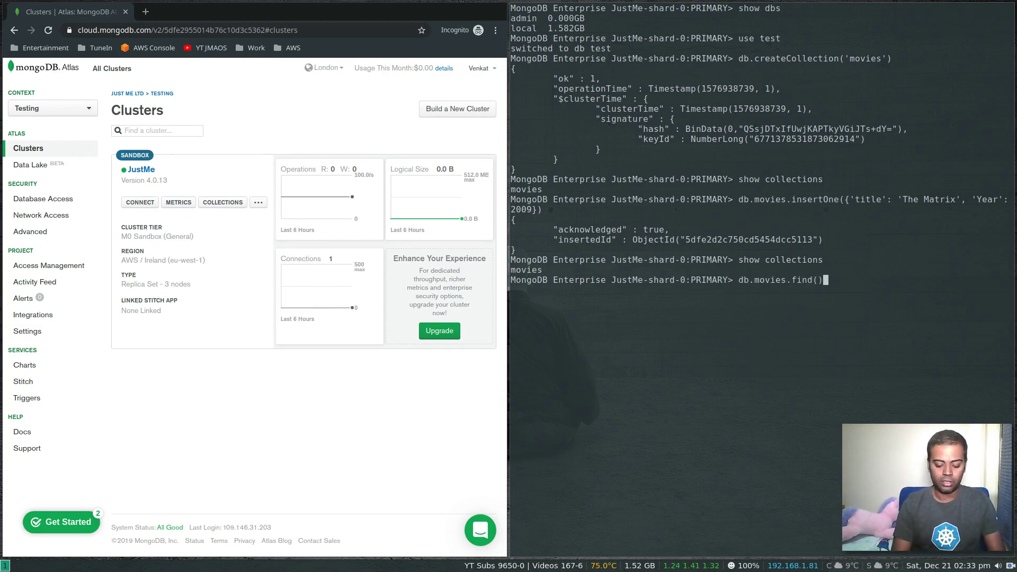
type("y()")
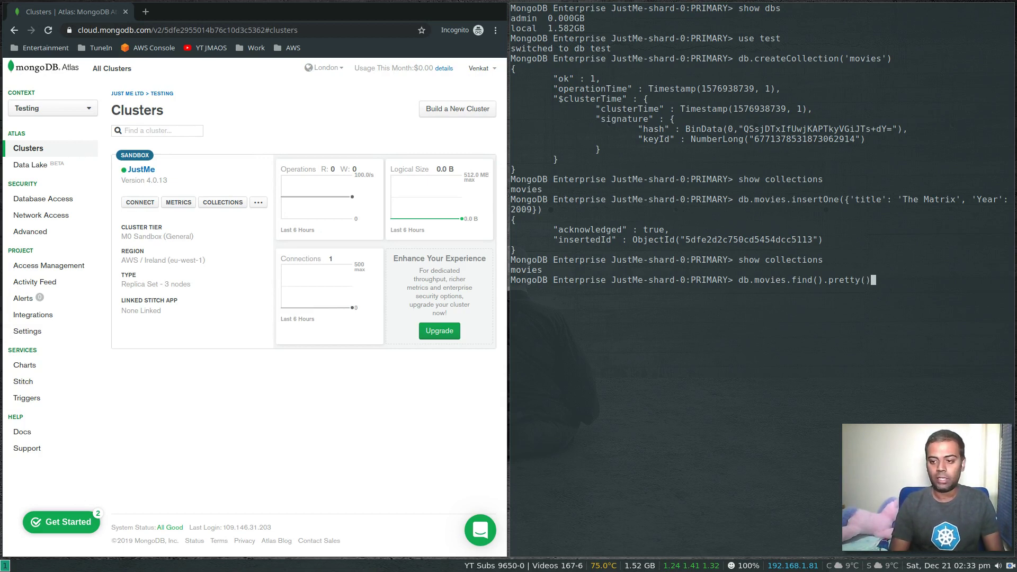
key("Return")
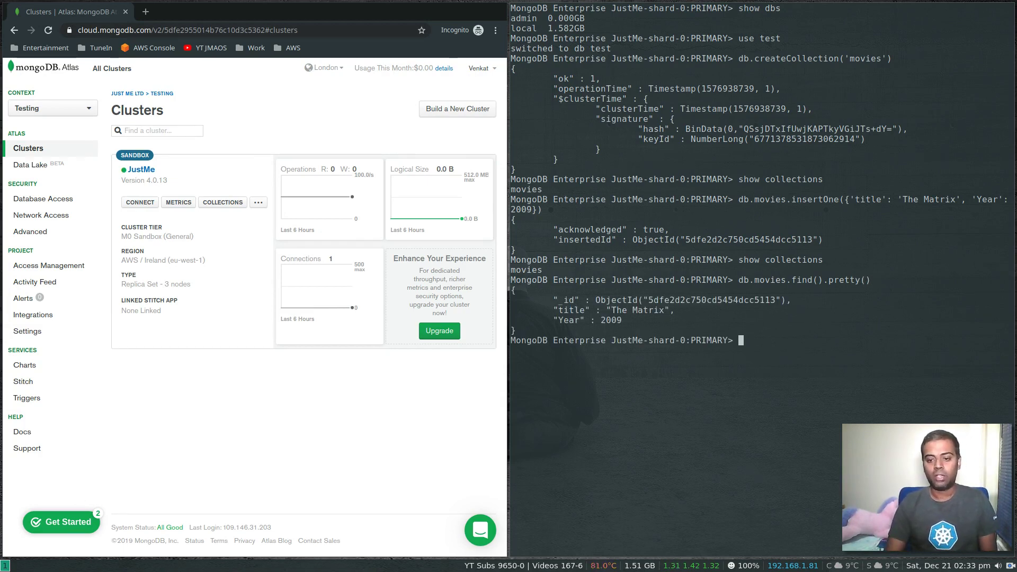
key("ctrl+d")
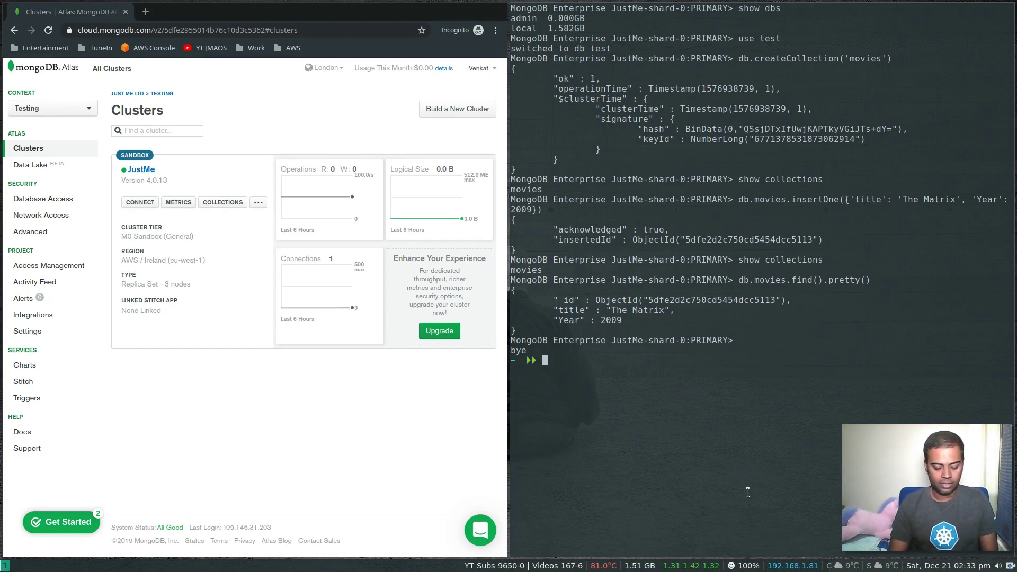
- Show the JustMe cluster's Metrics with Connections charts added below Opcounters for all three nodes
key("ctrl+d")
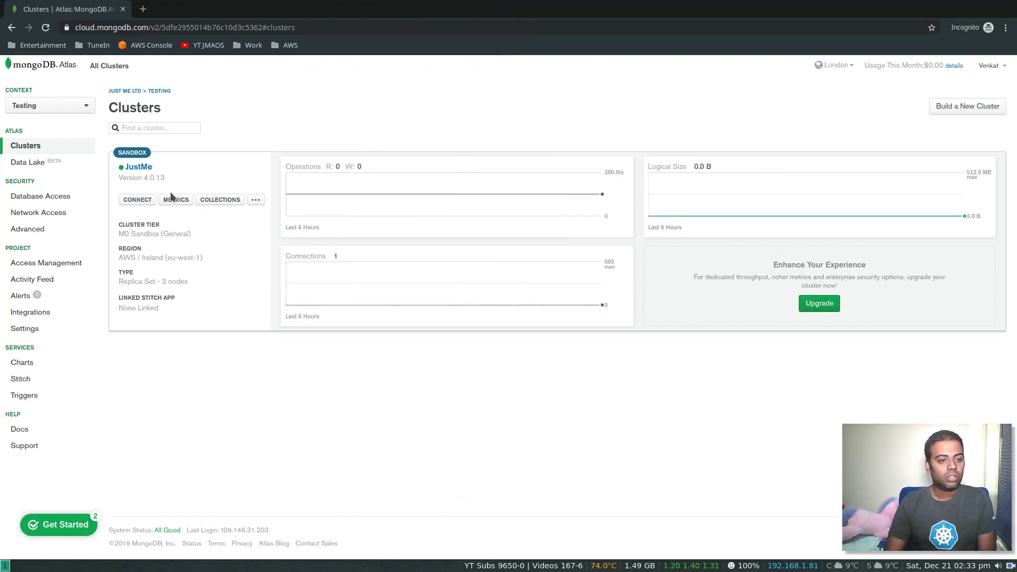
left_click(139, 169)
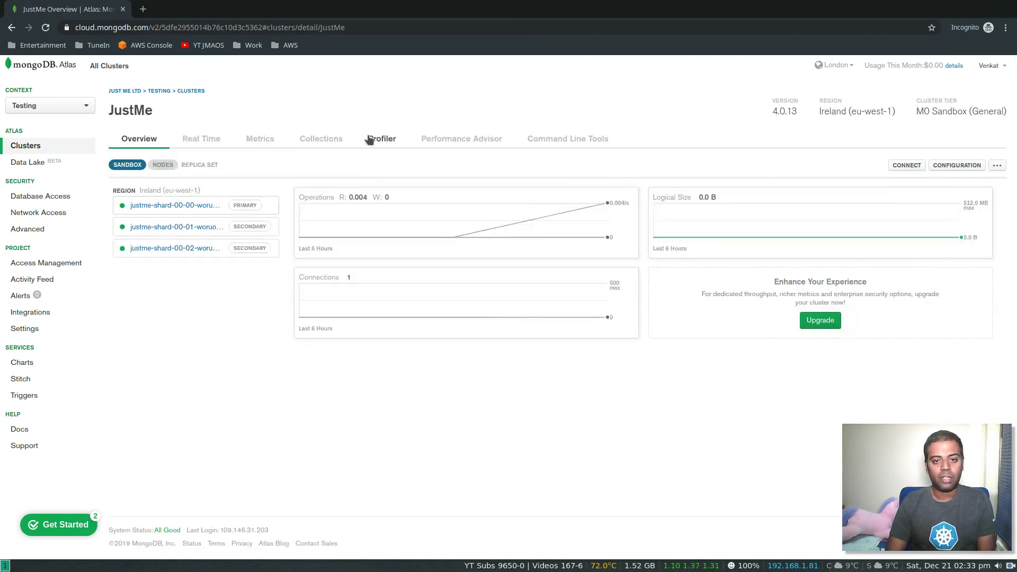
left_click(254, 141)
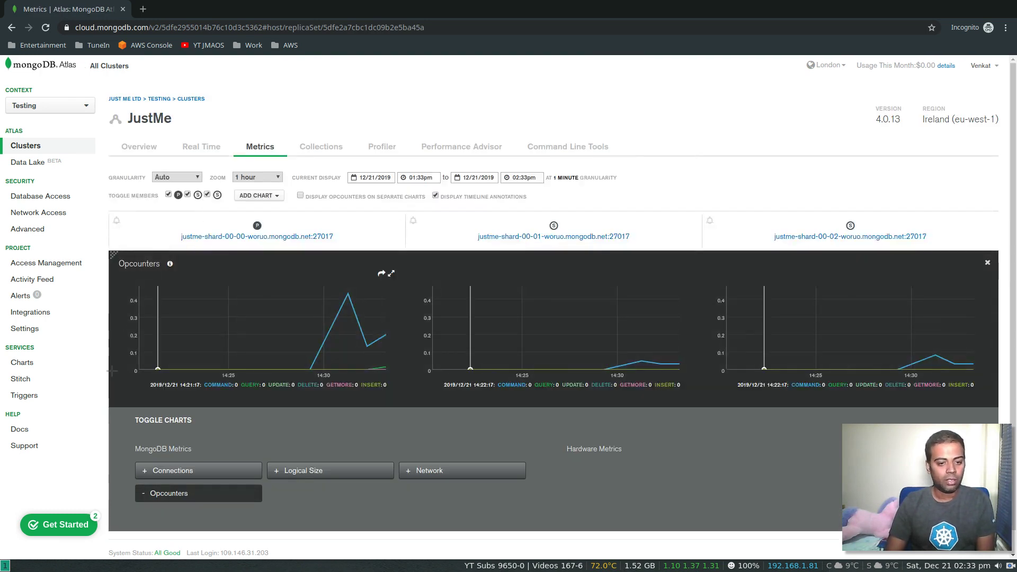
scroll(114, 371, "down", 1)
left_click(206, 451)
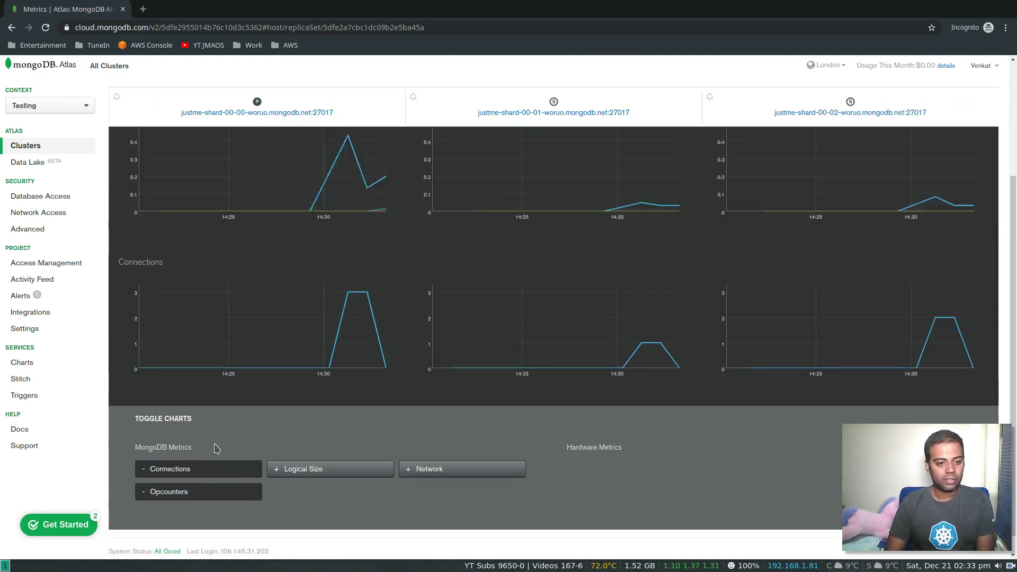
scroll(102, 278, "up", 1)
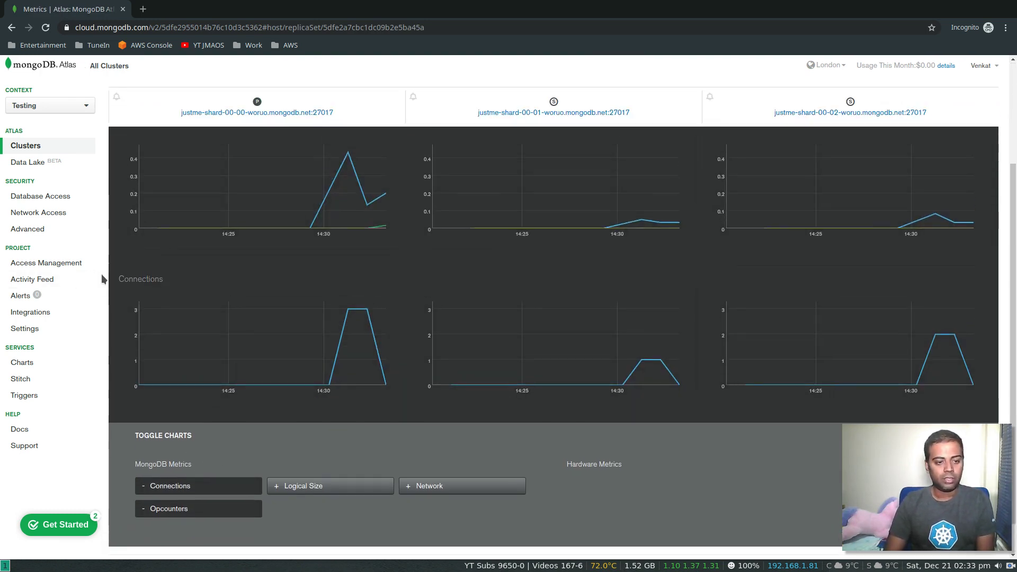
scroll(103, 279, "up", 1)
scroll(102, 279, "down", 2)
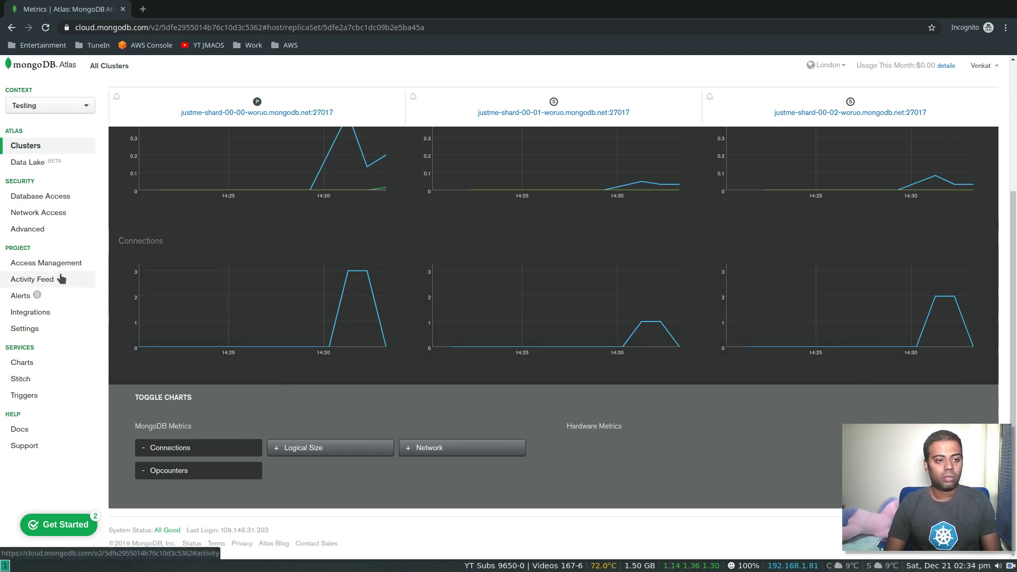
scroll(86, 272, "up", 4)
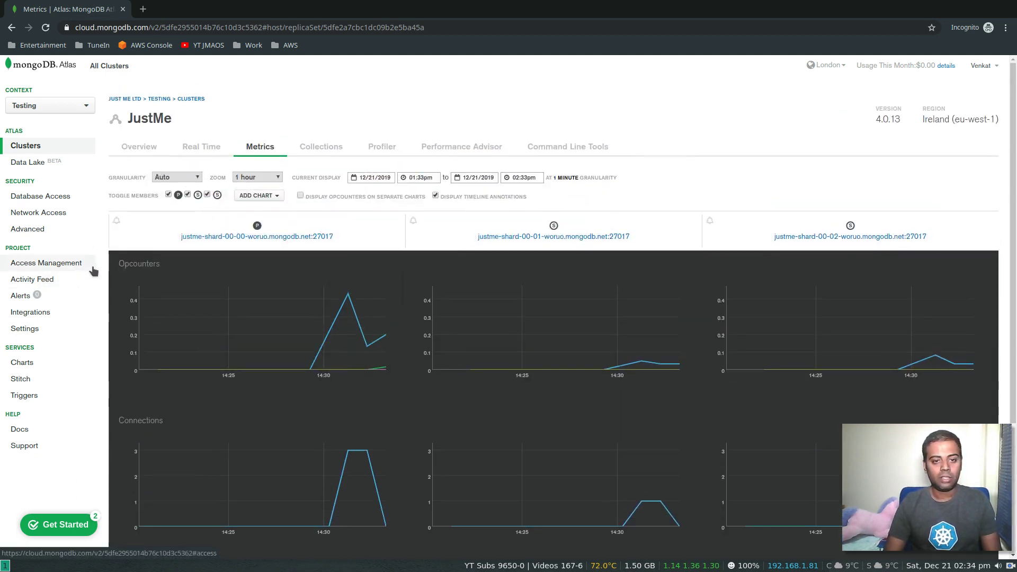
- Browse the JustMe cluster's Collections to see test.movies with The Matrix, Year 2009
left_click(336, 145)
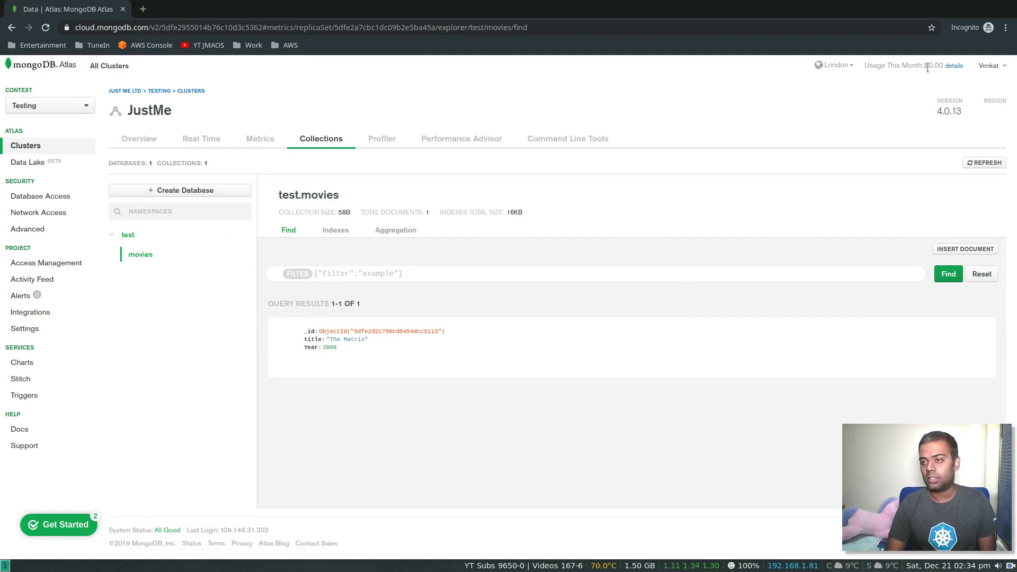
- Look over the pending $0.00 invoice, then view the organization's Projects list showing Testing
left_click(952, 67)
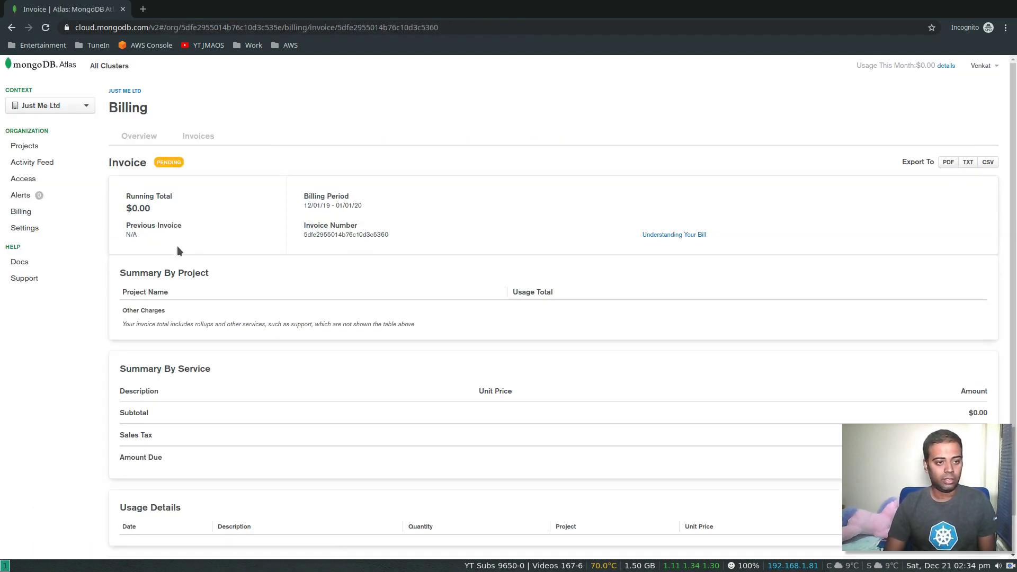
scroll(113, 293, "down", 1)
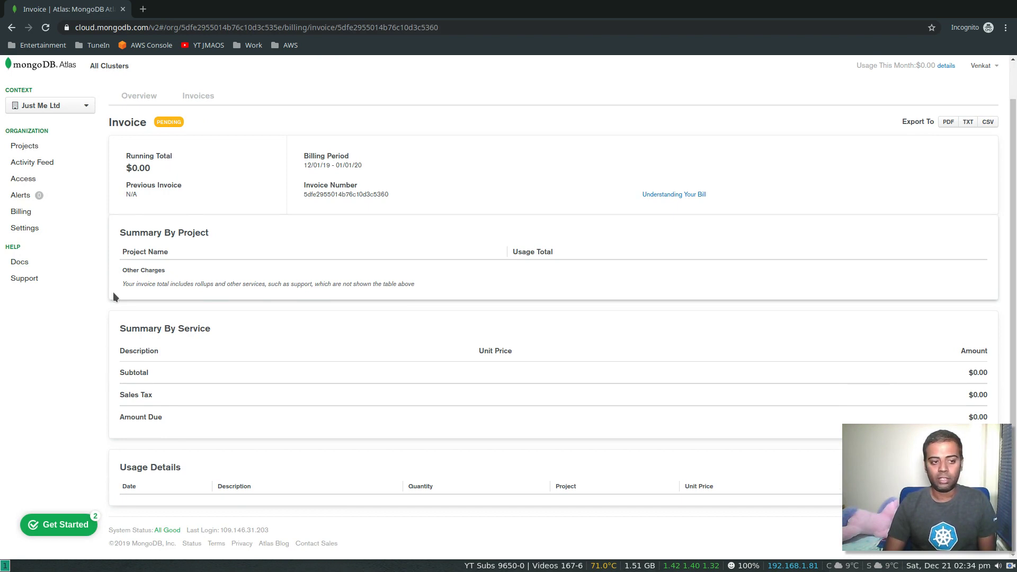
scroll(113, 292, "up", 1)
left_click(31, 149)
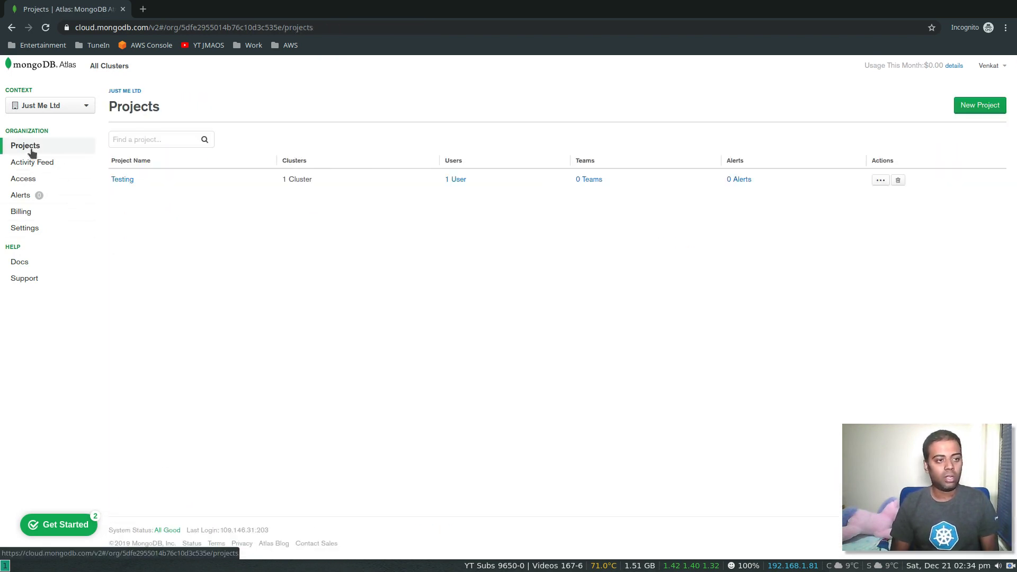